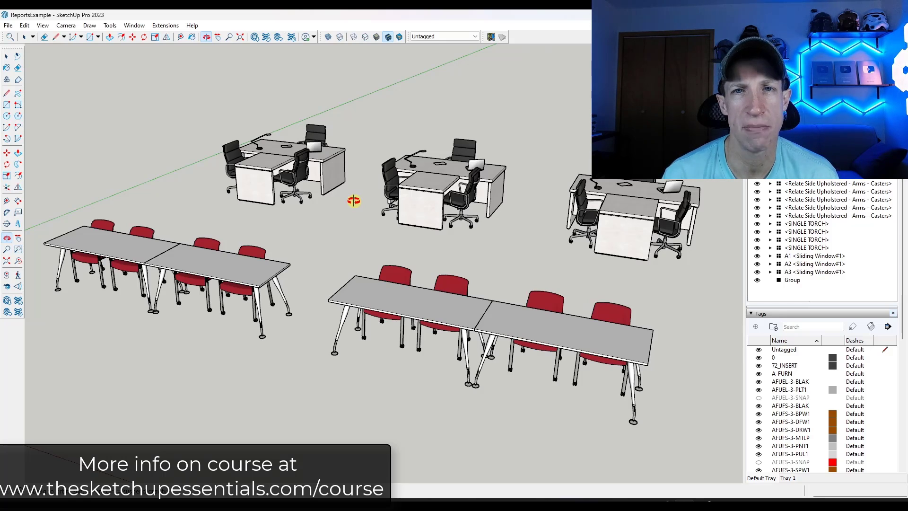
# Open Generate Report for the office furniture model and create a new report template.
pyautogui.press('space')
pyautogui.moveTo(527, 219); pyautogui.dragTo(528, 225, button='middle')
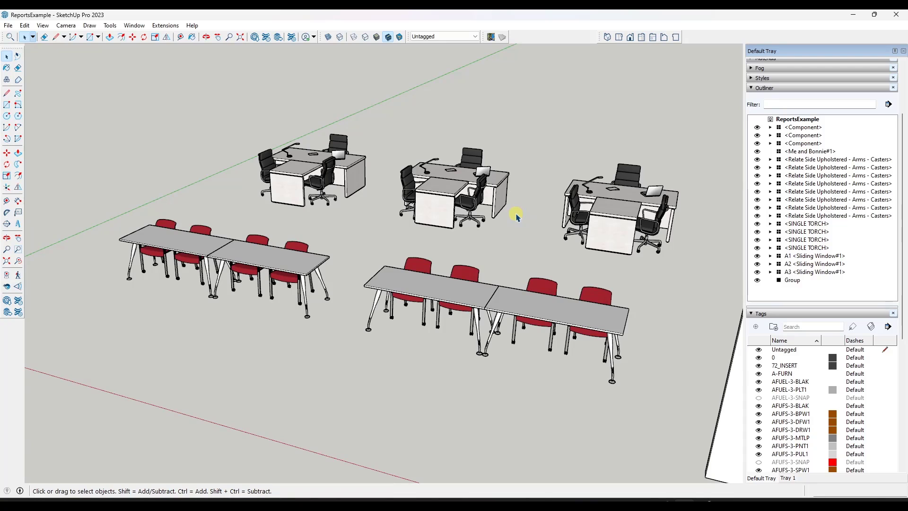
pyautogui.scroll(2, 550, 261)
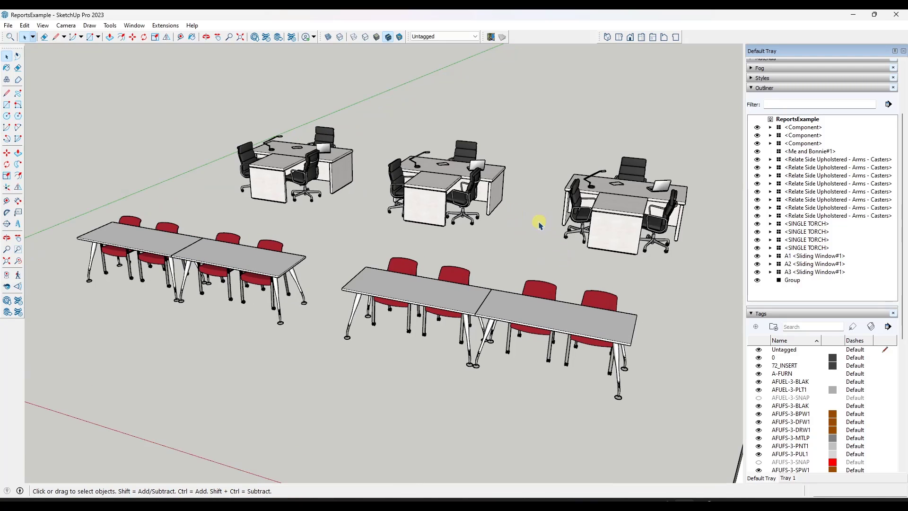
pyautogui.click(8, 26)
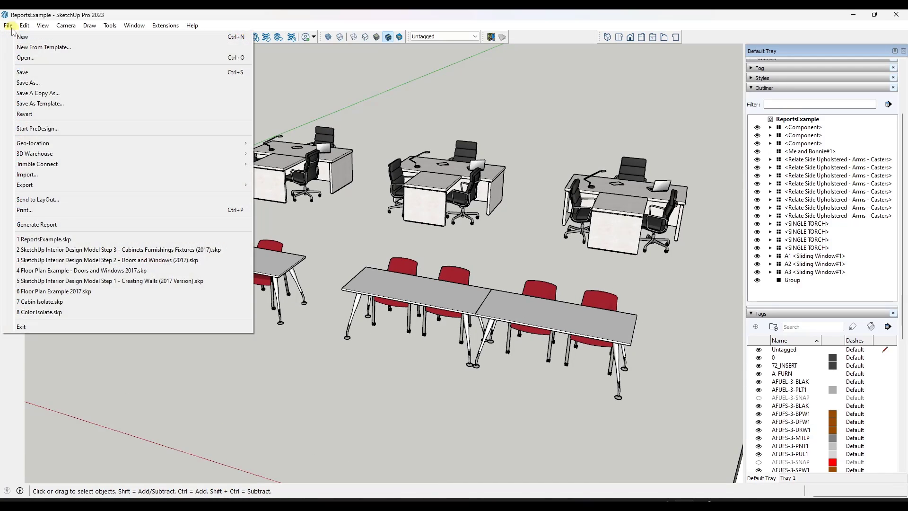
pyautogui.click(73, 226)
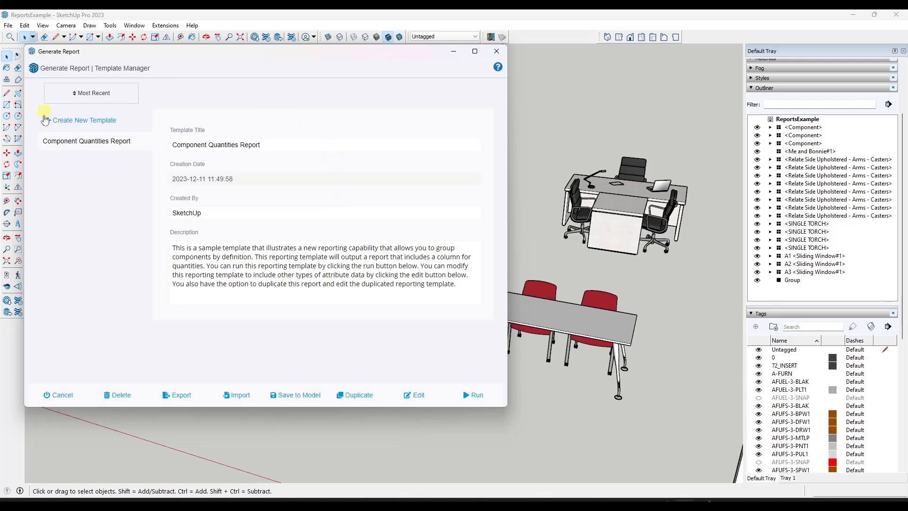
pyautogui.click(83, 123)
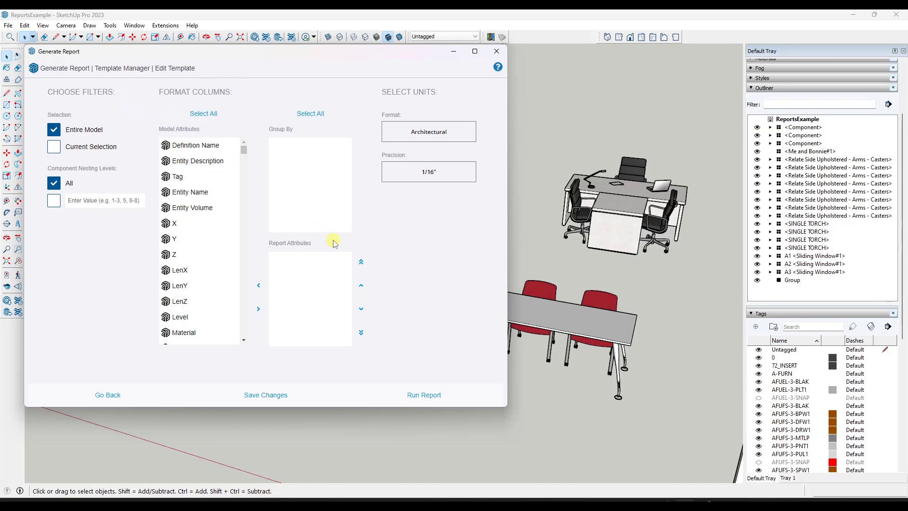
# Look through the available model attributes and add Entity Name and Definition Name to the report attributes.
pyautogui.moveTo(247, 151); pyautogui.dragTo(255, 127)
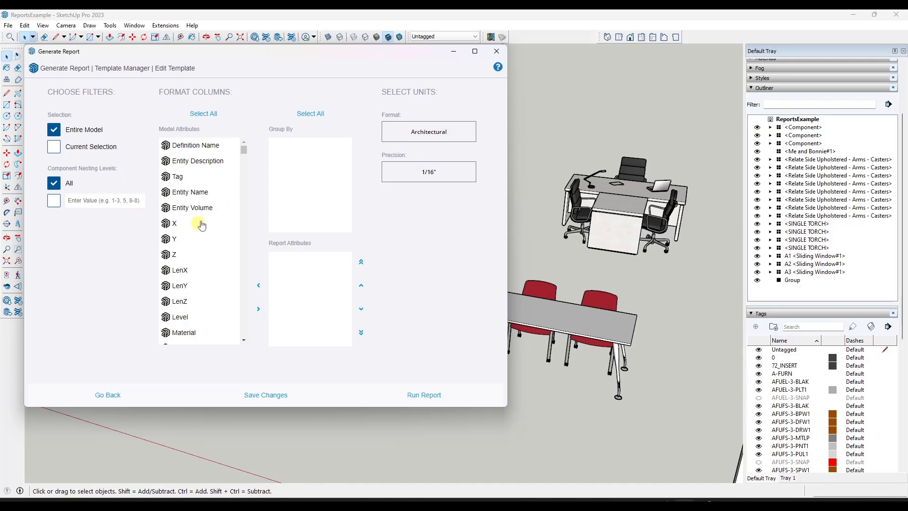
pyautogui.moveTo(243, 149)
pyautogui.mouseDown()
pyautogui.moveTo(246, 157)
pyautogui.moveTo(246, 148)
pyautogui.mouseUp()
pyautogui.scroll(-3, 250, 151)
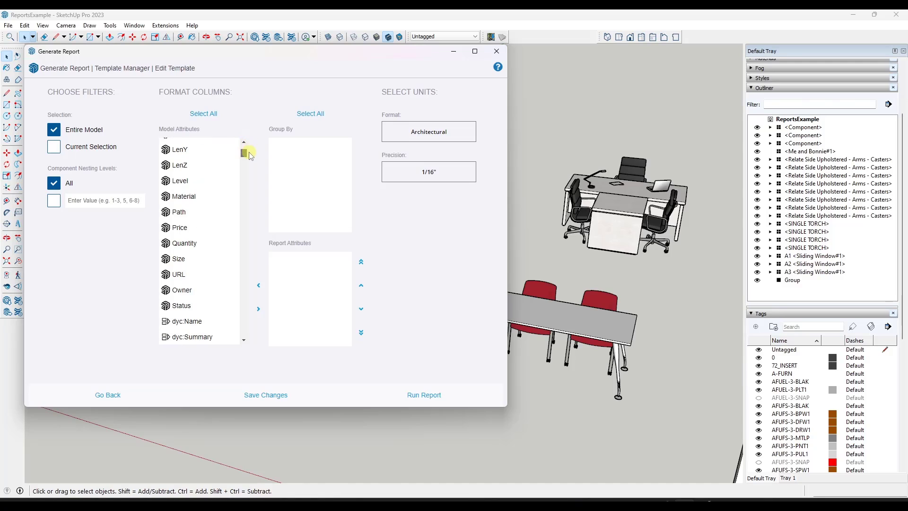
pyautogui.scroll(3, 242, 161)
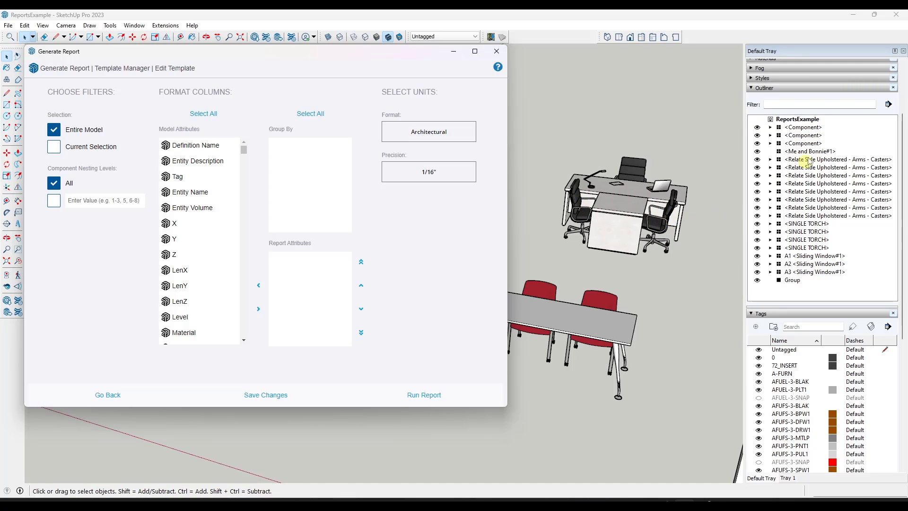
pyautogui.click(752, 88)
pyautogui.click(751, 89)
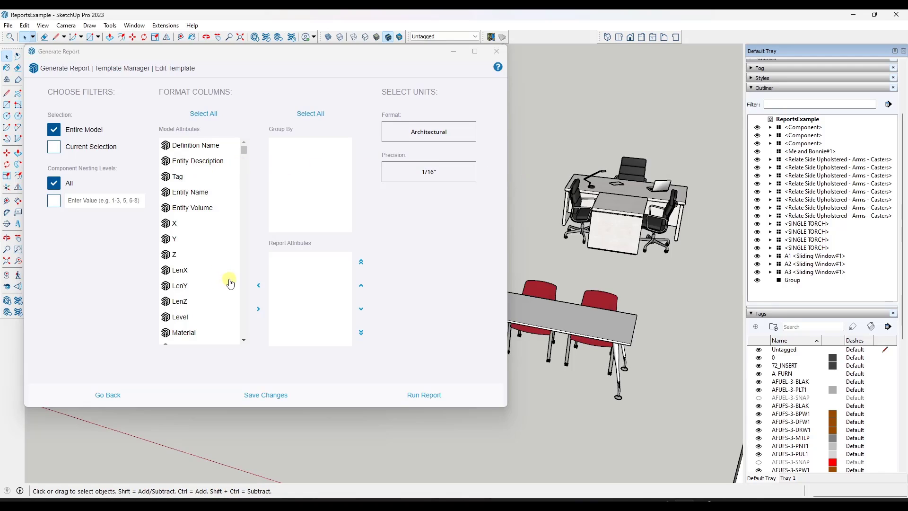
pyautogui.moveTo(201, 193); pyautogui.dragTo(303, 258)
pyautogui.moveTo(199, 145); pyautogui.dragTo(312, 288)
pyautogui.scroll(-4, 210, 249)
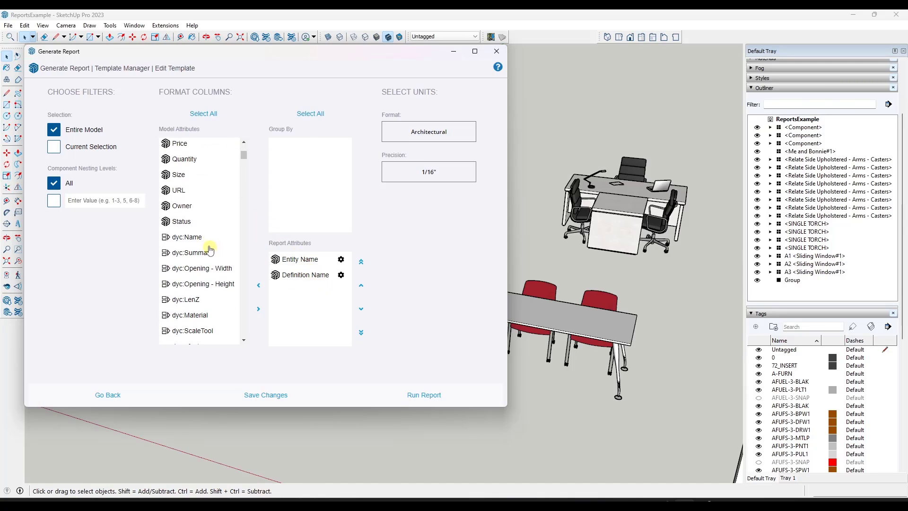
pyautogui.moveTo(180, 159); pyautogui.dragTo(277, 305)
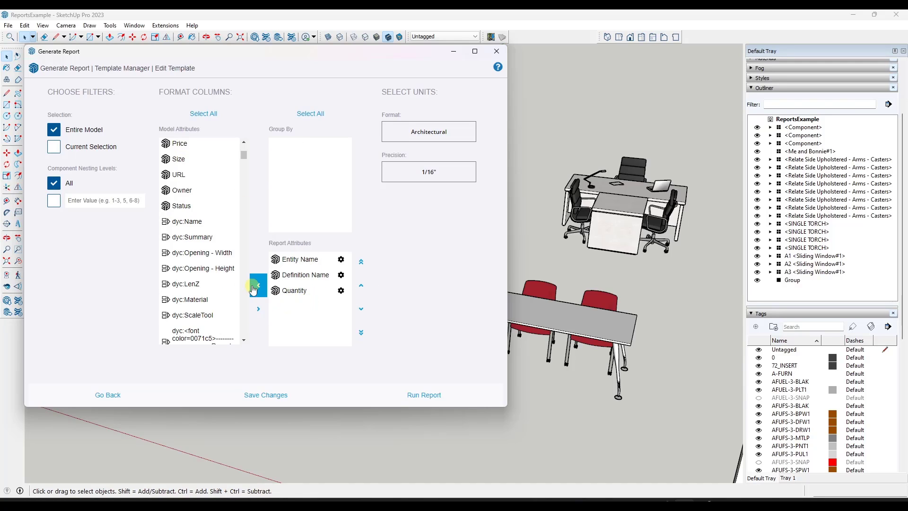
pyautogui.click(286, 291)
pyautogui.click(259, 286)
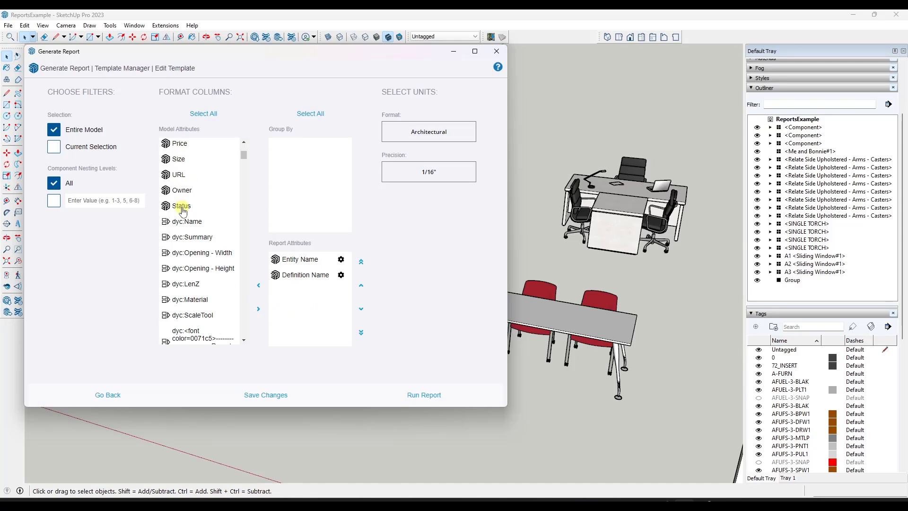
# Add Quantity to the report attributes after Entity Name and Definition Name.
pyautogui.scroll(4, 184, 210)
pyautogui.scroll(1, 186, 222)
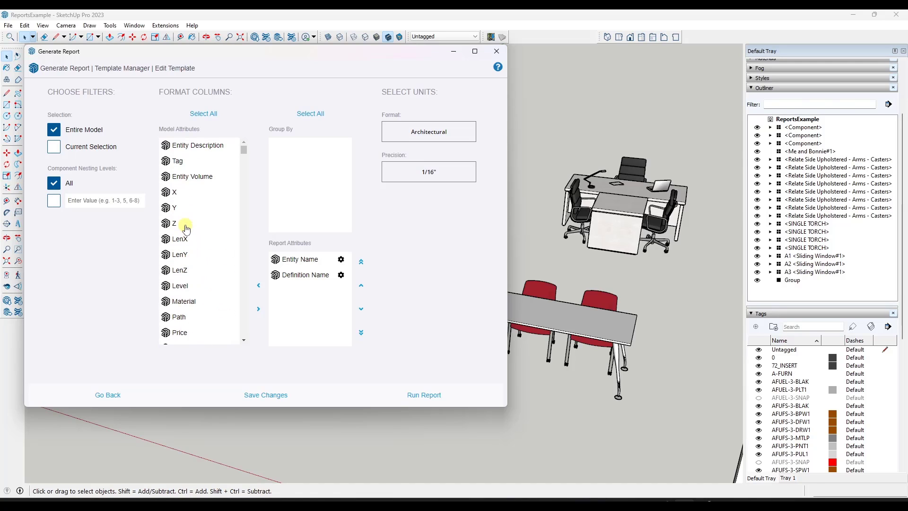
pyautogui.scroll(-5, 189, 230)
pyautogui.moveTo(244, 155); pyautogui.dragTo(243, 332)
pyautogui.click(210, 337)
pyautogui.click(259, 309)
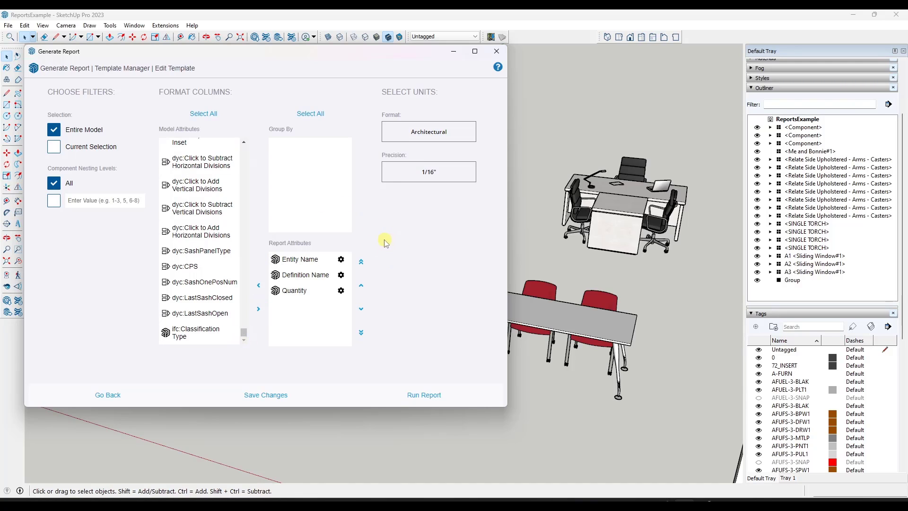
# Run the report on the entire model, sort its rows by Entity Name, and return to the template settings.
pyautogui.click(423, 396)
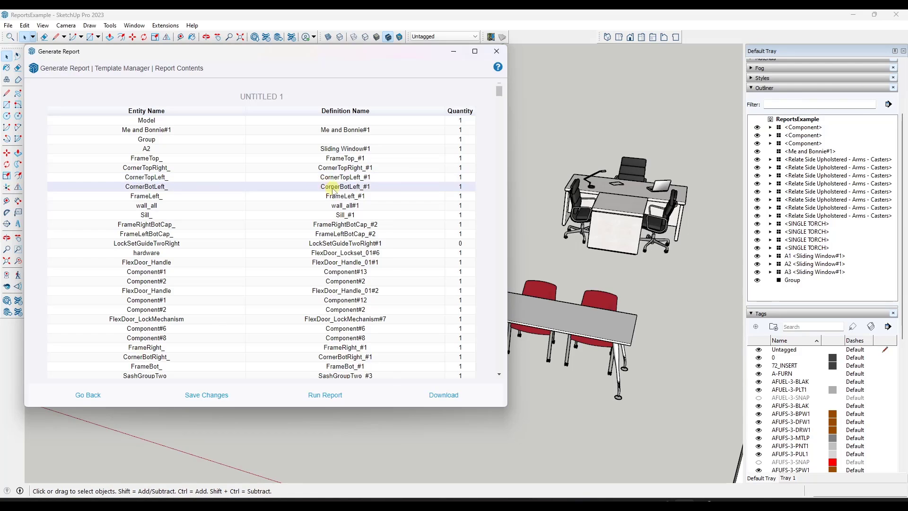
pyautogui.scroll(-4, 341, 208)
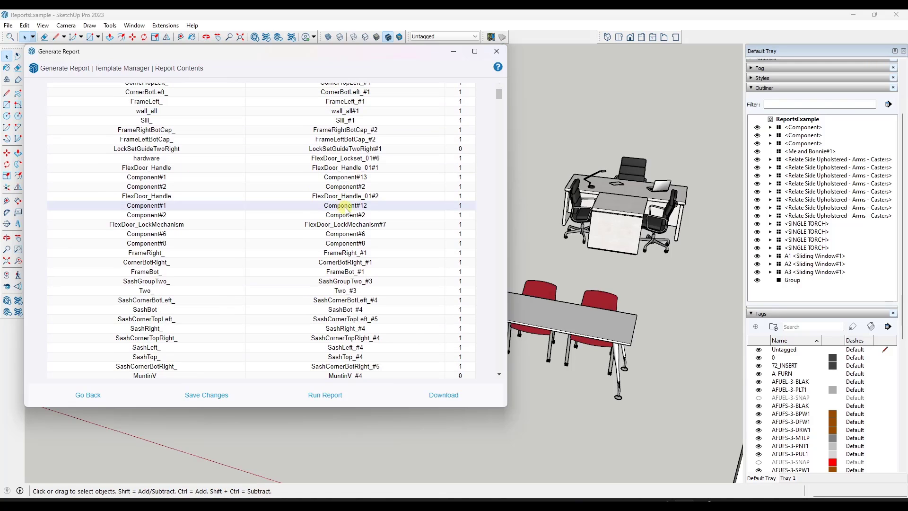
pyautogui.scroll(4, 354, 212)
pyautogui.moveTo(499, 92)
pyautogui.mouseDown()
pyautogui.moveTo(492, 345)
pyautogui.moveTo(504, 85)
pyautogui.mouseUp()
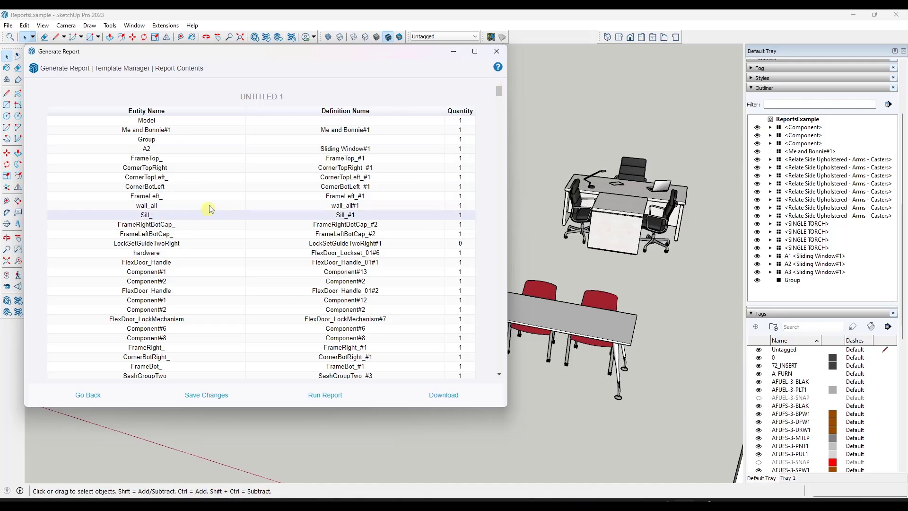
pyautogui.click(163, 112)
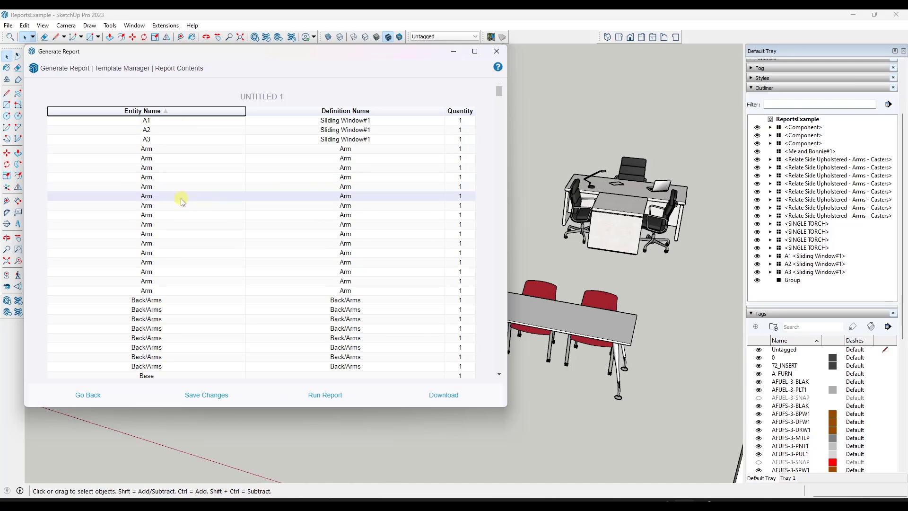
pyautogui.scroll(-10, 406, 201)
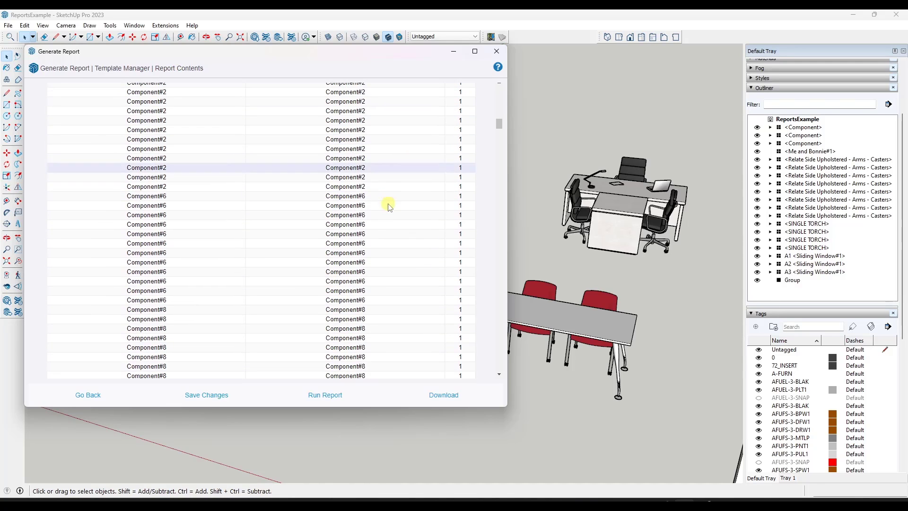
pyautogui.scroll(-5, 388, 205)
pyautogui.click(91, 406)
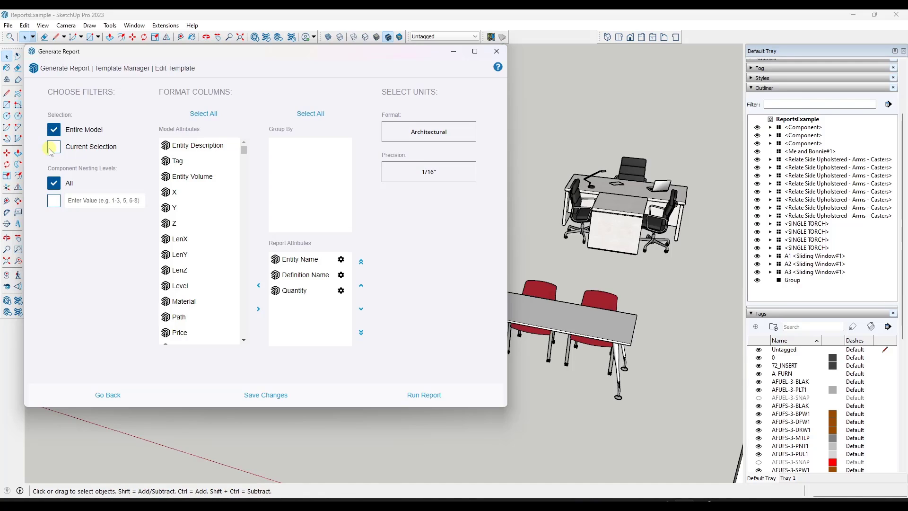
# Examine the nesting of the top-level components in the Outliner by expanding and collapsing them.
pyautogui.click(55, 201)
pyautogui.click(771, 128)
pyautogui.click(771, 136)
pyautogui.click(771, 136)
pyautogui.click(771, 144)
pyautogui.click(771, 144)
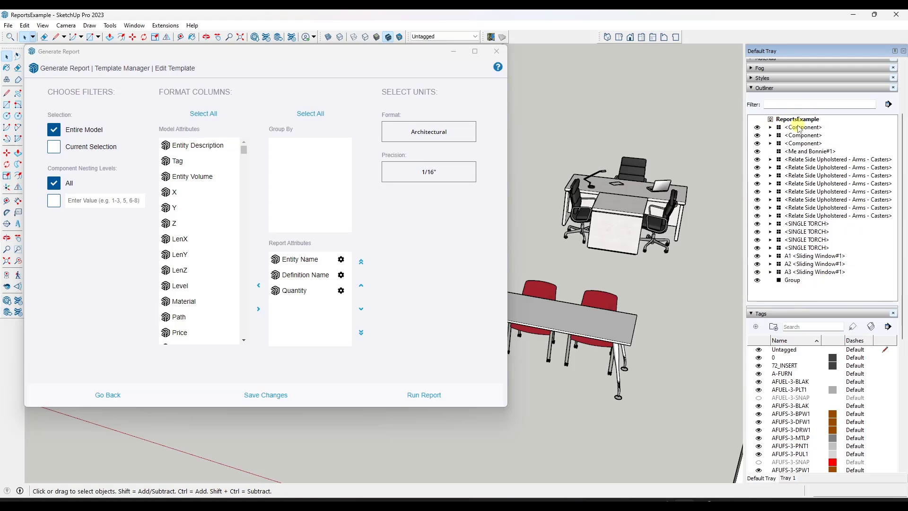
# Limit the component nesting levels to 1, run the report, and return to the template settings.
pyautogui.click(53, 201)
pyautogui.click(76, 201)
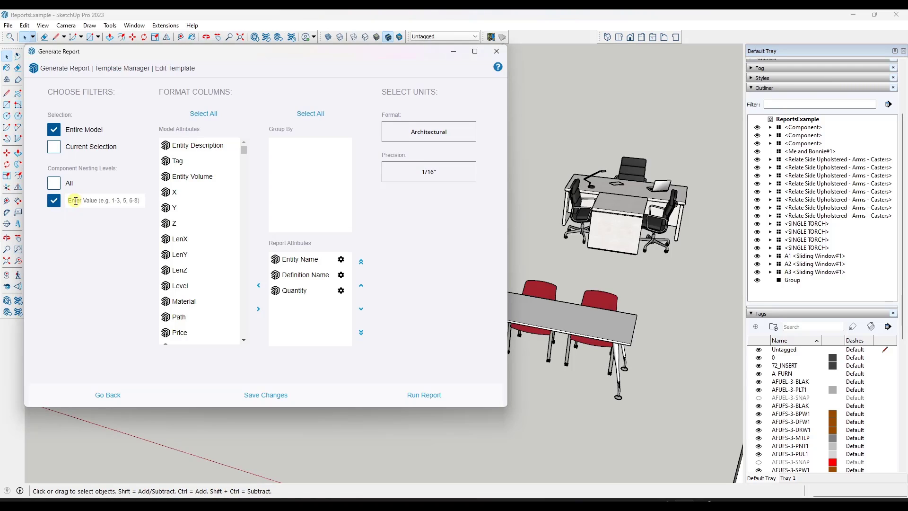
pyautogui.write('1')
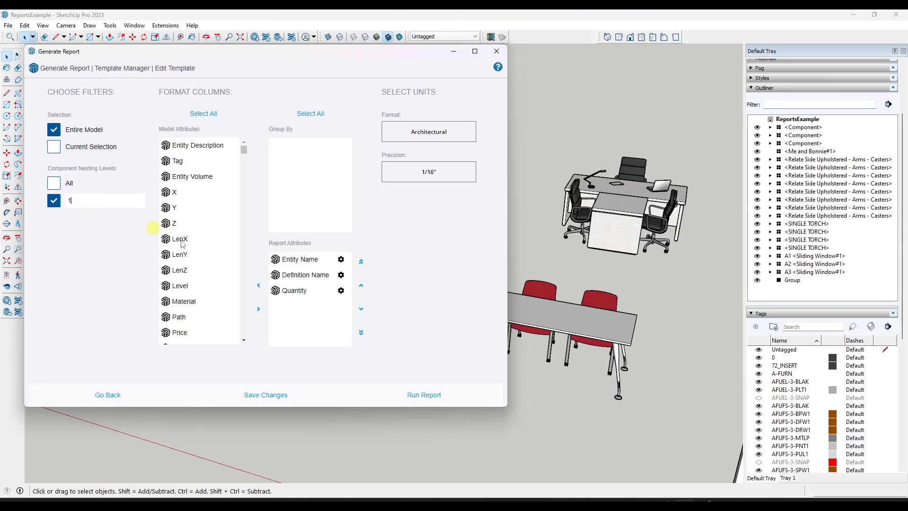
pyautogui.click(420, 394)
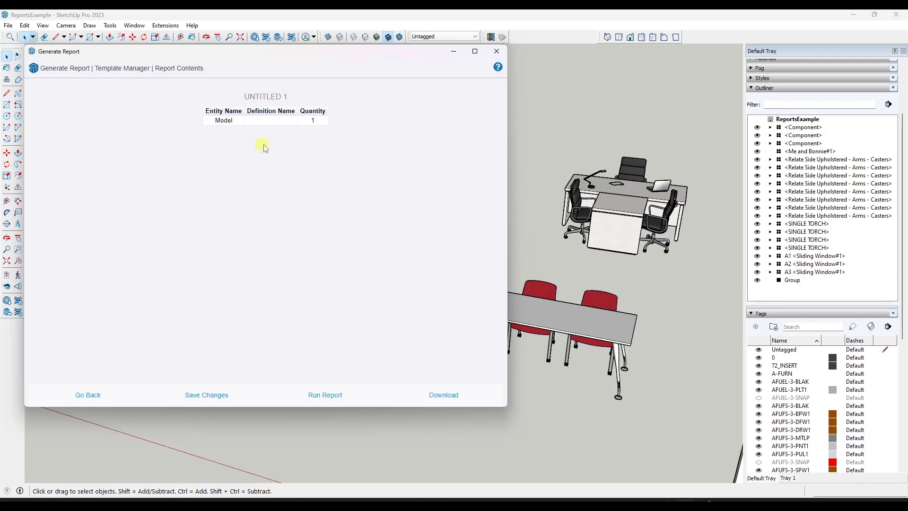
pyautogui.click(104, 401)
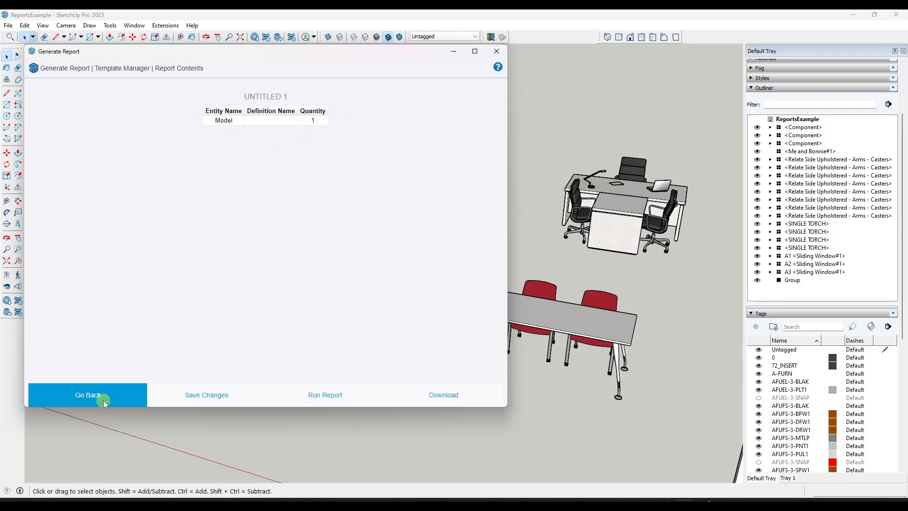
# Set the component nesting level to 2, run the report, and return to the template settings.
pyautogui.moveTo(93, 206); pyautogui.dragTo(45, 208)
pyautogui.click(449, 403)
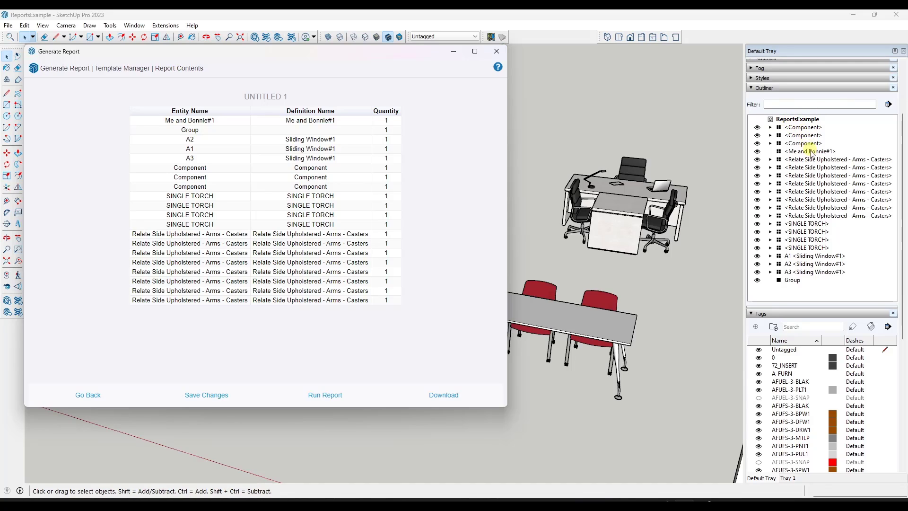
pyautogui.click(123, 398)
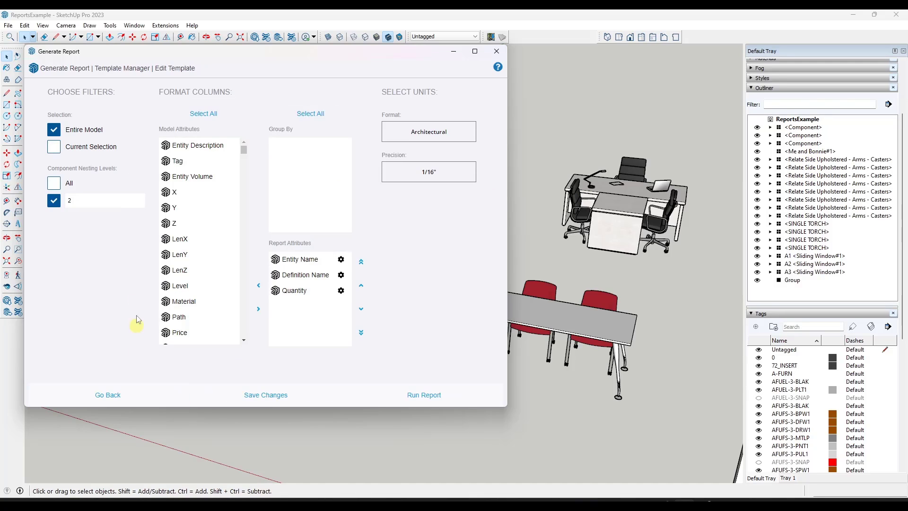
# Set the component nesting level to 3, run the report, and browse its rows.
pyautogui.write('3')
pyautogui.click(433, 397)
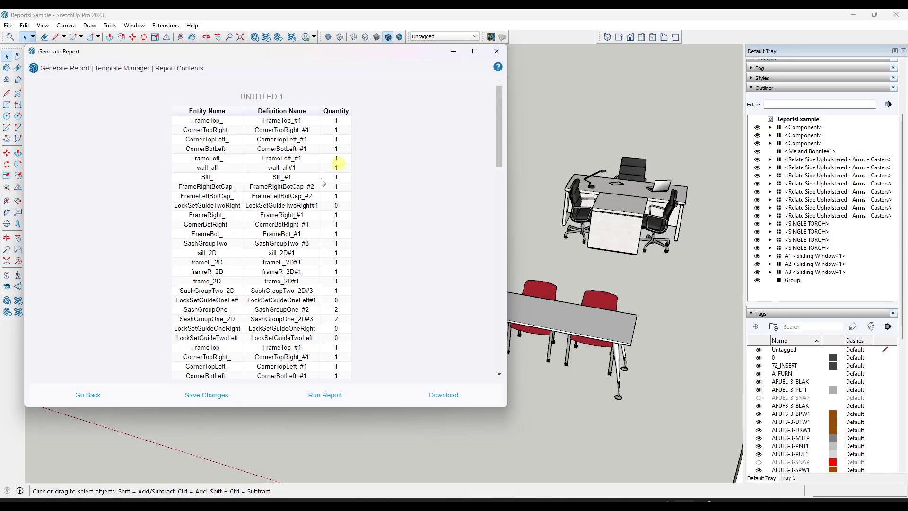
pyautogui.scroll(-5, 258, 236)
pyautogui.scroll(6, 261, 248)
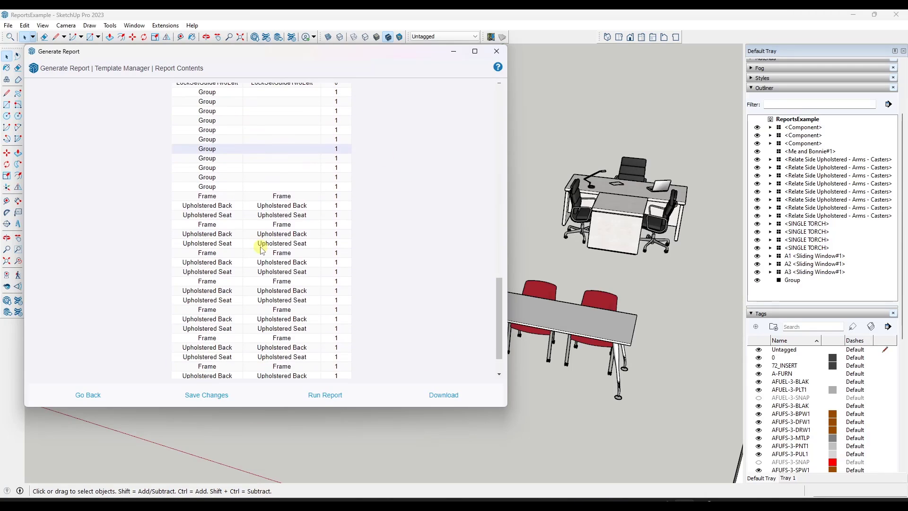
# Examine the nested parts of two upholstered chairs, a SINGLE TORCH and the A1 Sliding Window in the Outliner, and return to the template settings.
pyautogui.click(770, 159)
pyautogui.click(770, 192)
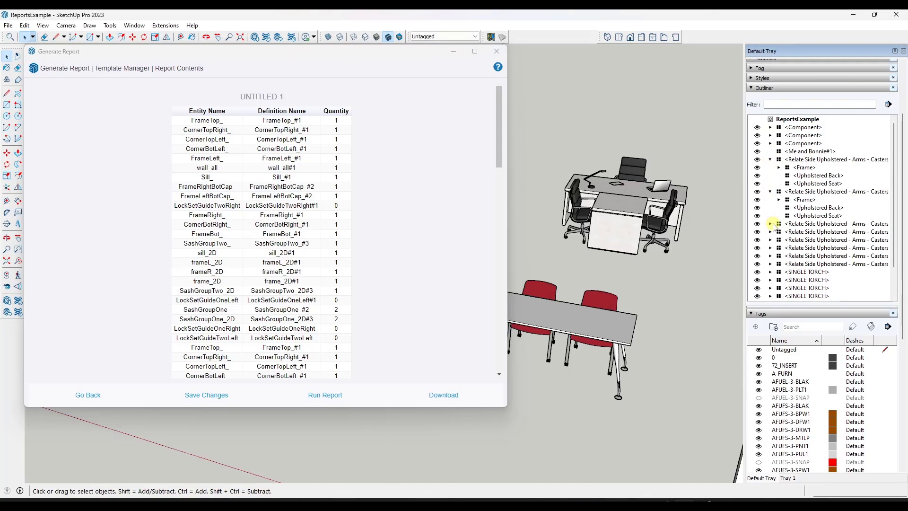
pyautogui.click(770, 272)
pyautogui.scroll(-2, 791, 249)
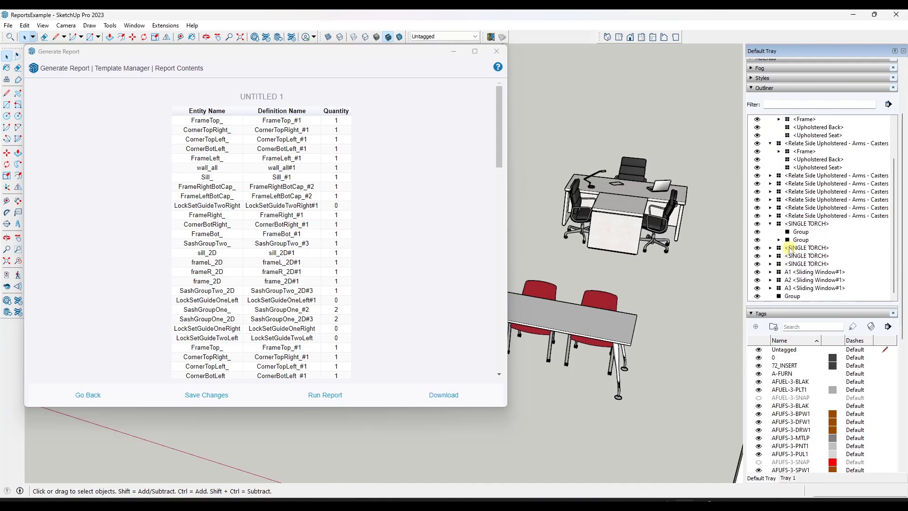
pyautogui.click(771, 272)
pyautogui.scroll(-3, 827, 217)
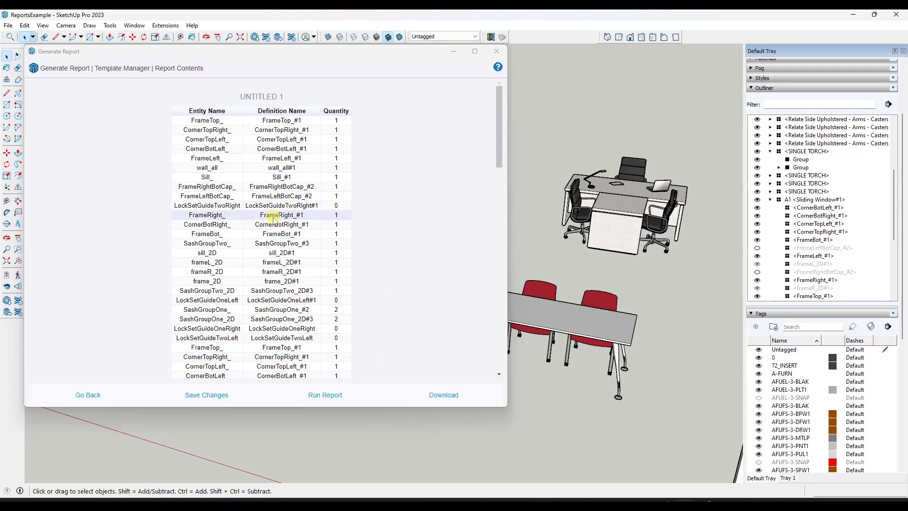
pyautogui.click(88, 395)
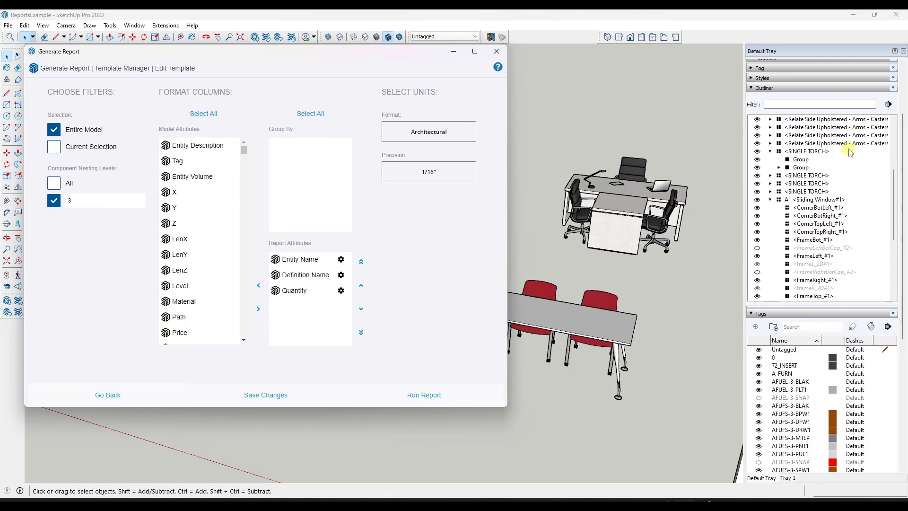
pyautogui.click(770, 199)
pyautogui.click(771, 136)
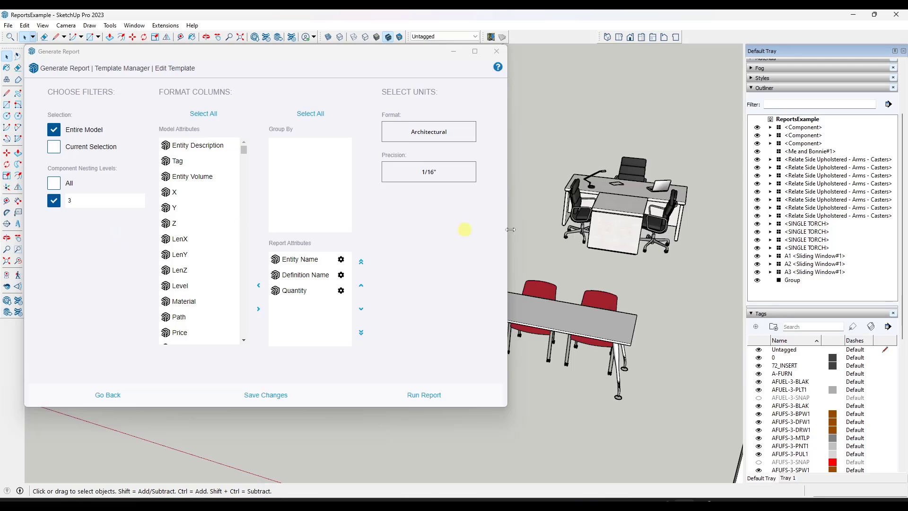
# Move the report window off the model and select the red chairs and tables of the nearest table row one at a time.
pyautogui.moveTo(307, 56); pyautogui.dragTo(0, 59)
pyautogui.moveTo(187, 137); pyautogui.dragTo(381, 284, button='middle')
pyautogui.click(398, 274)
pyautogui.click(463, 285)
pyautogui.click(534, 303)
pyautogui.click(593, 314)
pyautogui.click(591, 344)
pyautogui.click(432, 315)
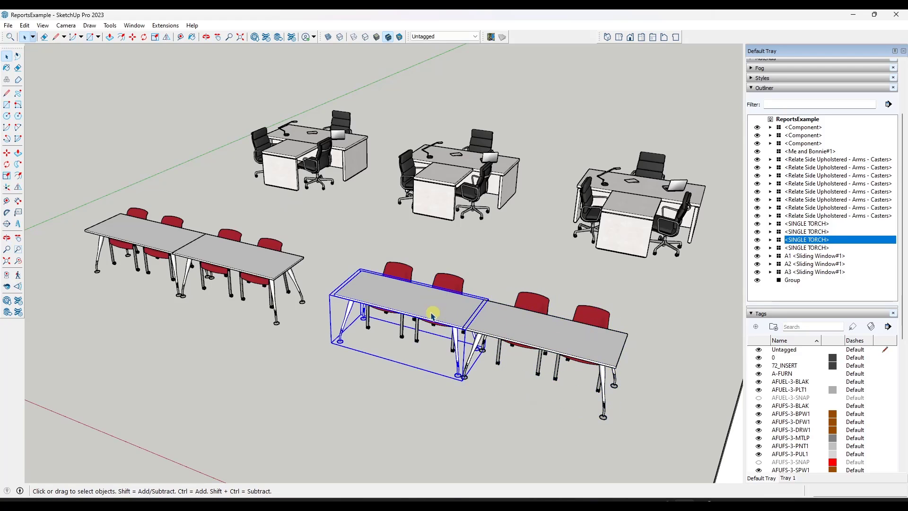
# Select a red chair in the model, extend the selection to every Relate Side Upholstered chair in the Outliner, and clear it.
pyautogui.click(440, 289)
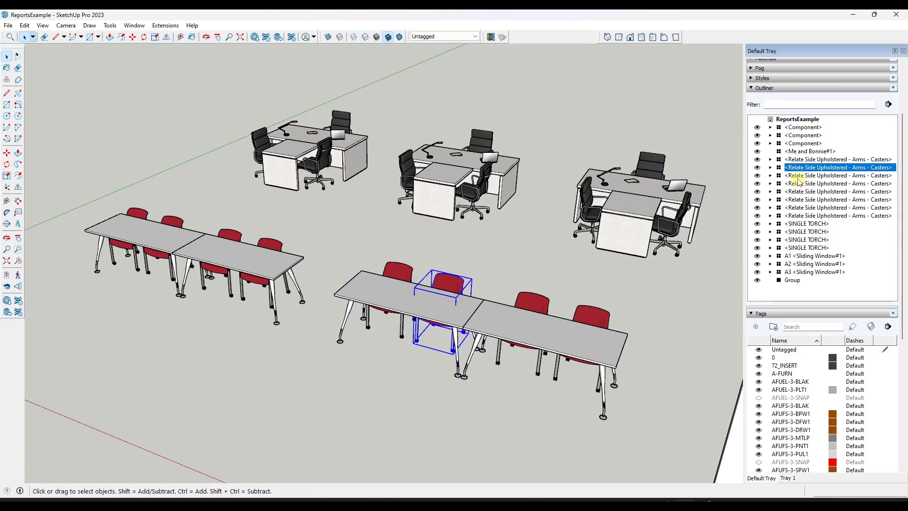
pyautogui.click(808, 160)
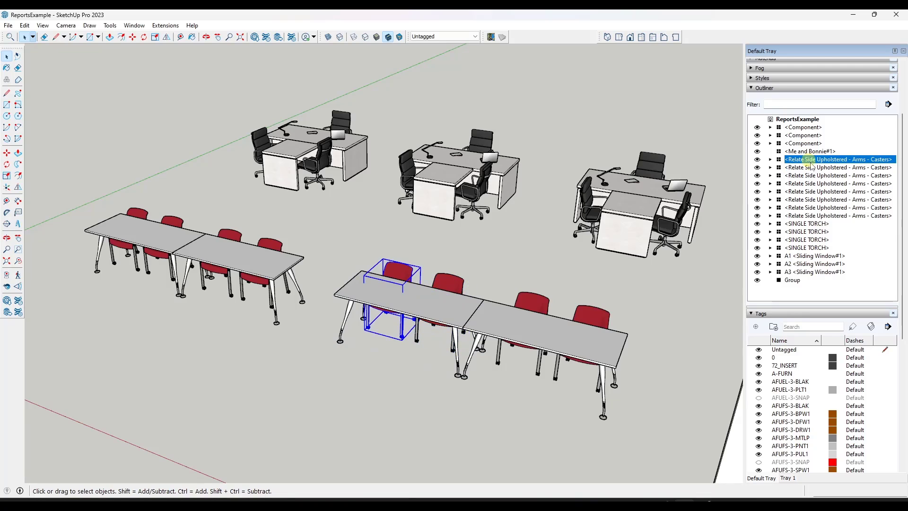
pyautogui.keyDown('shift'); pyautogui.click(824, 217); pyautogui.keyUp('shift')
pyautogui.click(513, 237)
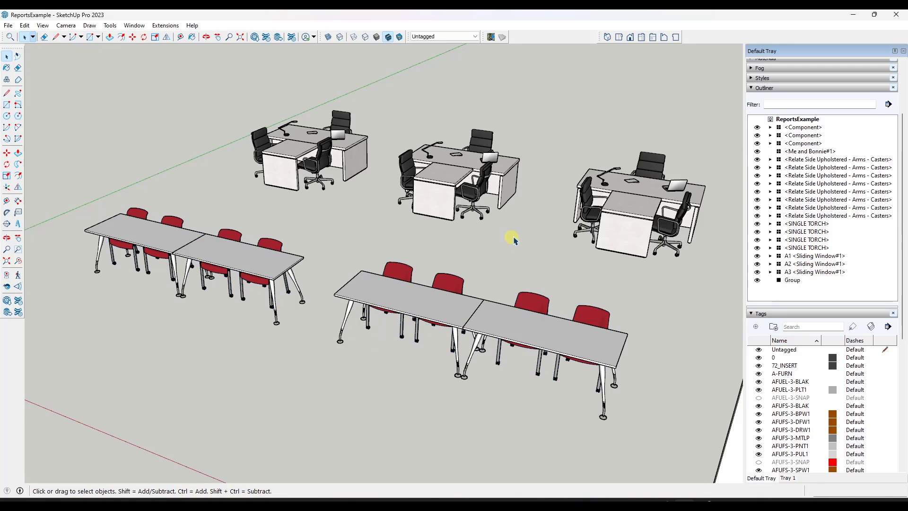
# Select the desk workstation nearest the model's right edge and examine the parts nested in its inner group in the Outliner.
pyautogui.click(585, 206)
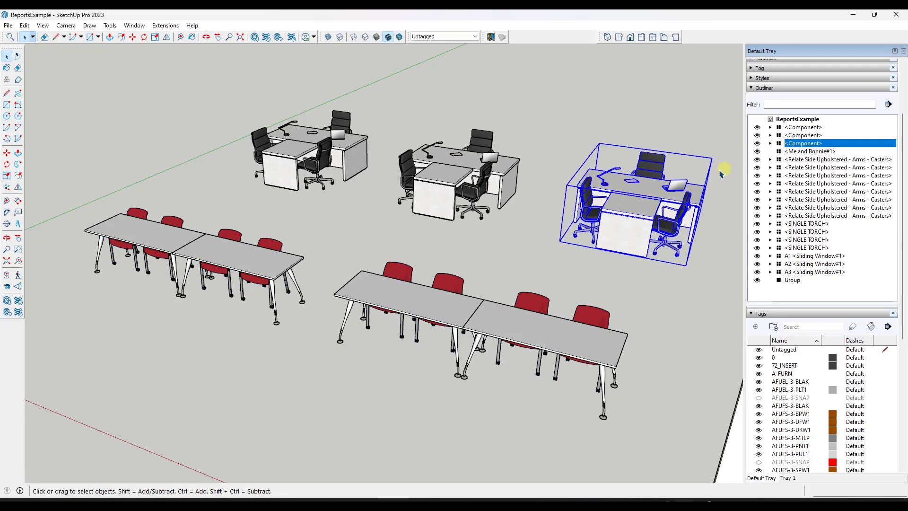
pyautogui.click(771, 143)
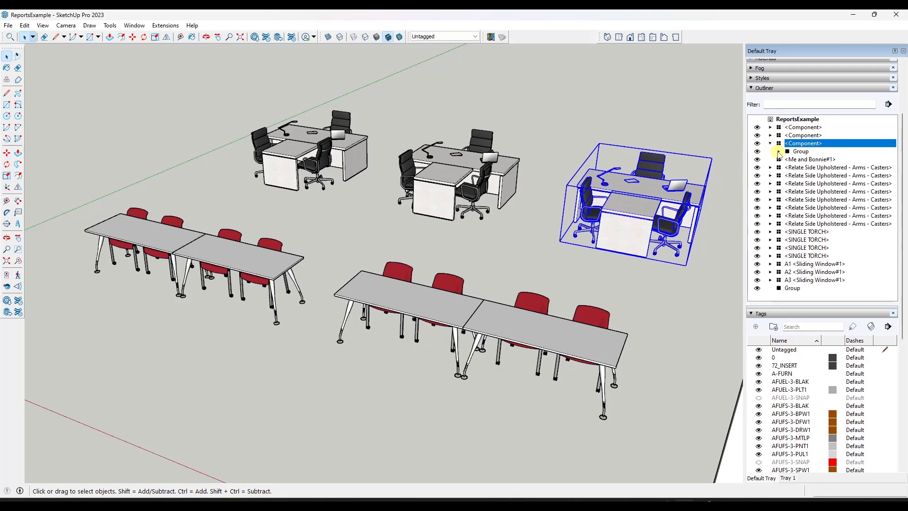
pyautogui.click(779, 151)
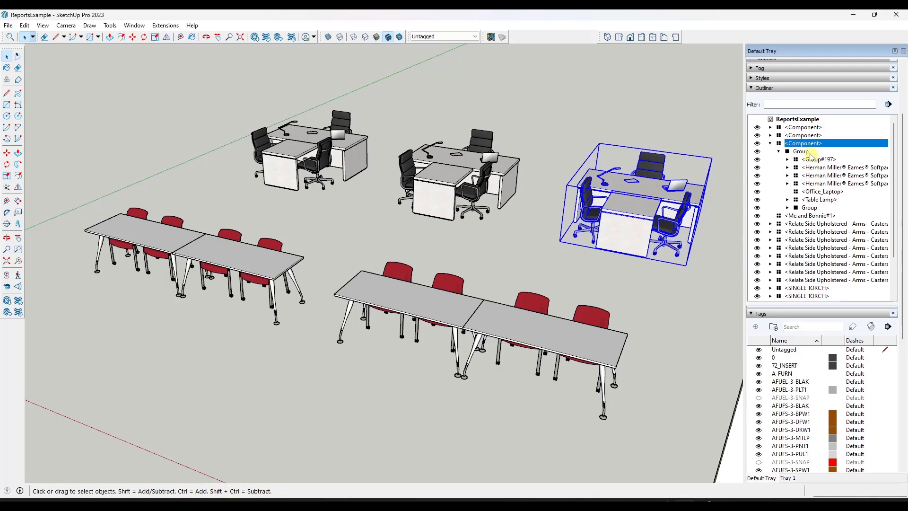
# Group all the Relate Side Upholstered chairs and name the group Chairs.
pyautogui.click(800, 224)
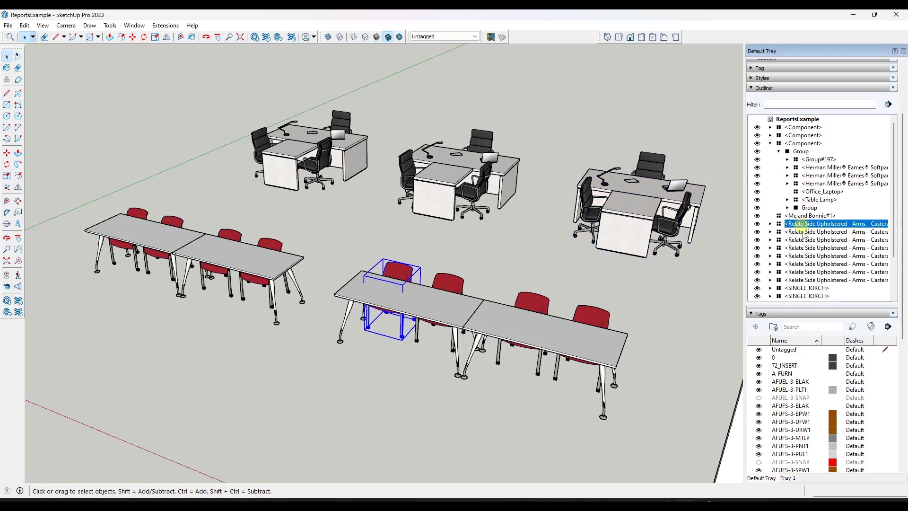
pyautogui.keyDown('shift'); pyautogui.click(806, 280); pyautogui.keyUp('shift')
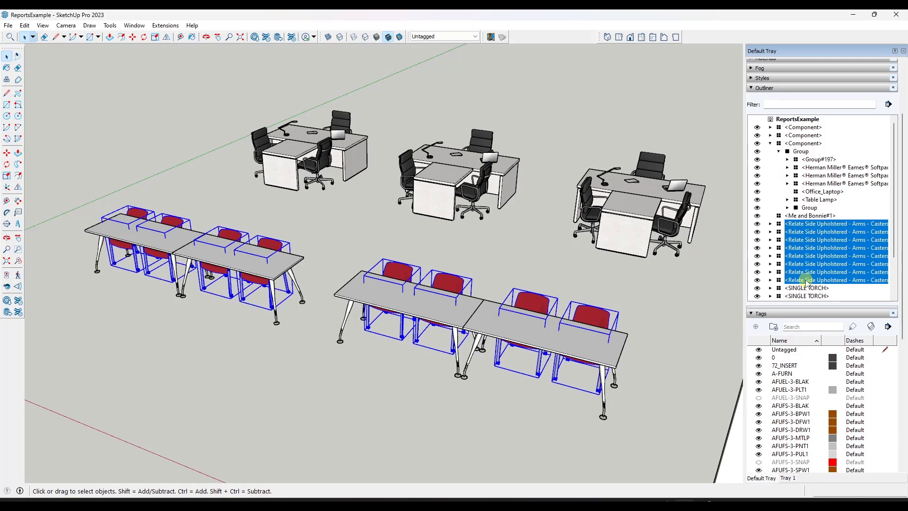
pyautogui.rightClick(806, 249)
pyautogui.click(785, 352)
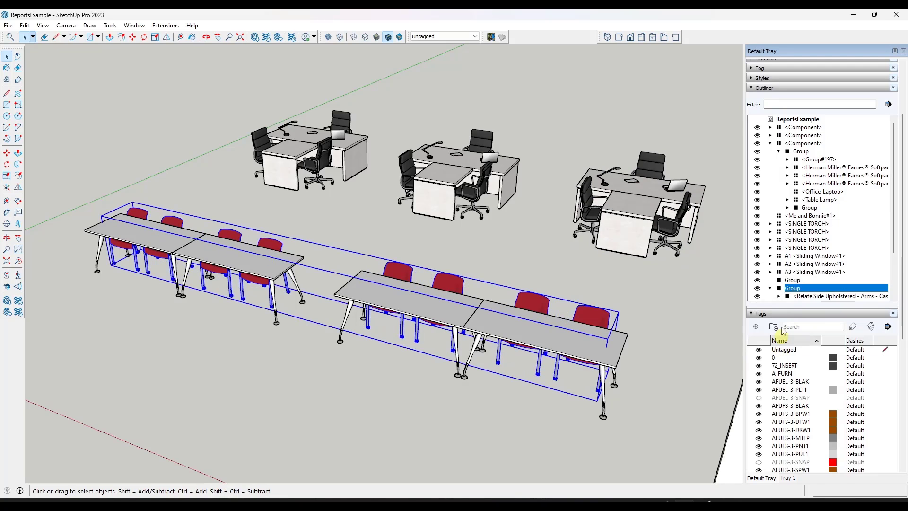
pyautogui.rightClick(794, 289)
pyautogui.click(789, 279)
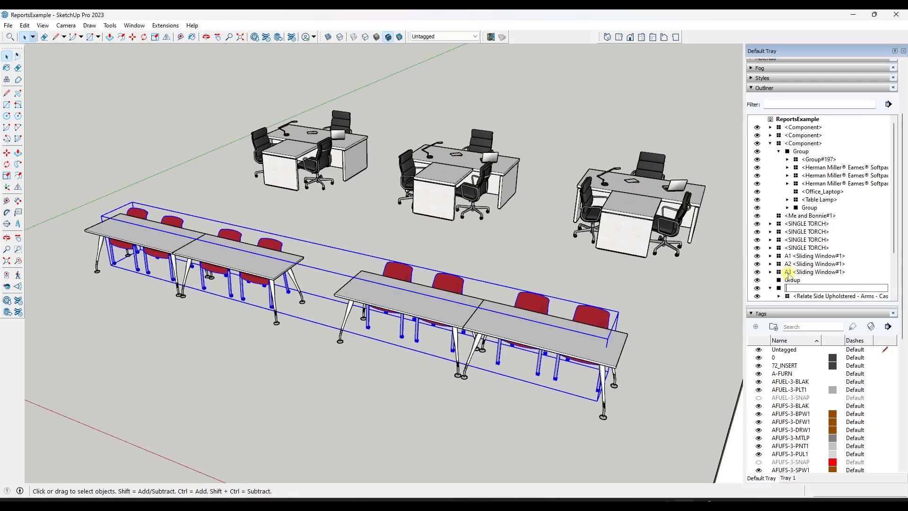
pyautogui.write('Chairs')
pyautogui.press('Return')
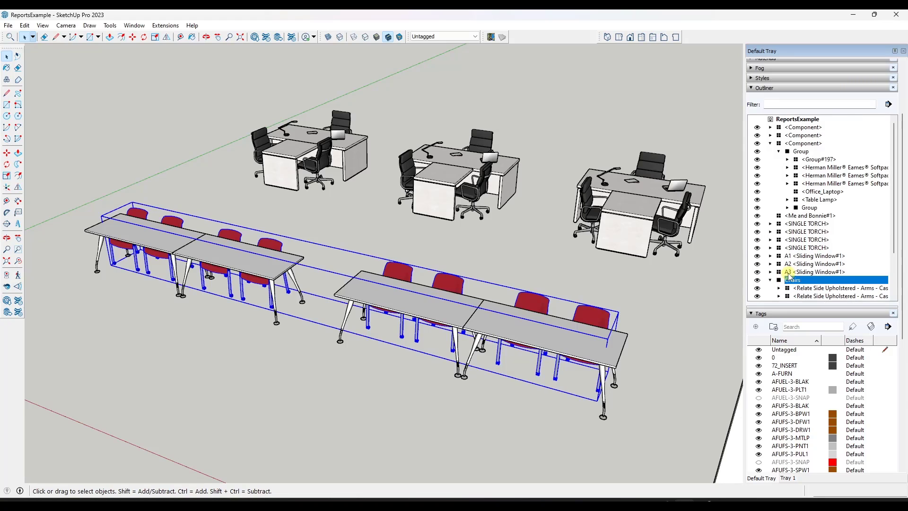
# Move the three Herman Miller Eames Softpad chairs out of the workstation's nested group and into the Chairs group.
pyautogui.scroll(-3, 817, 223)
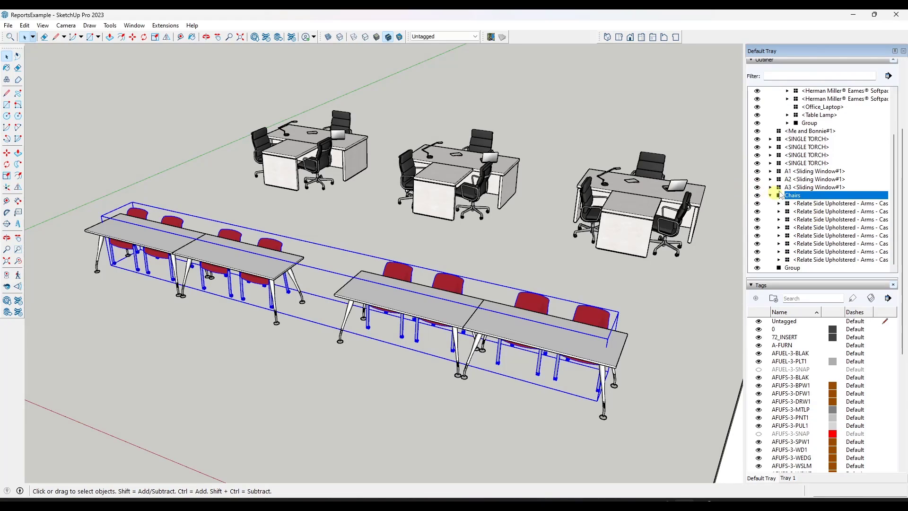
pyautogui.scroll(1, 827, 188)
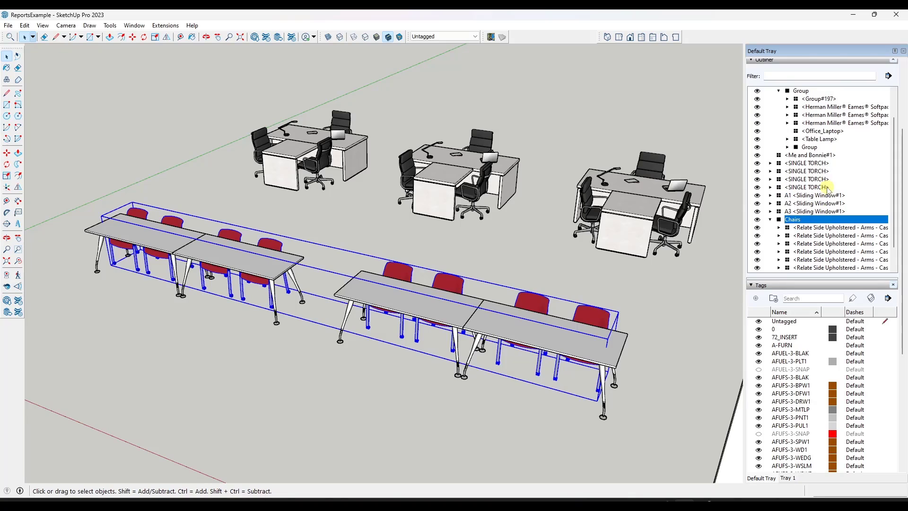
pyautogui.click(826, 107)
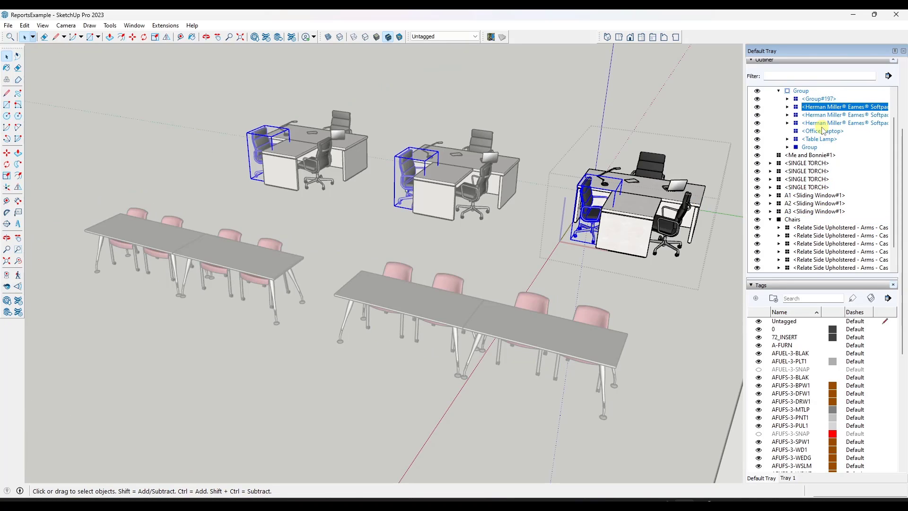
pyautogui.keyDown('shift'); pyautogui.click(821, 124); pyautogui.keyUp('shift')
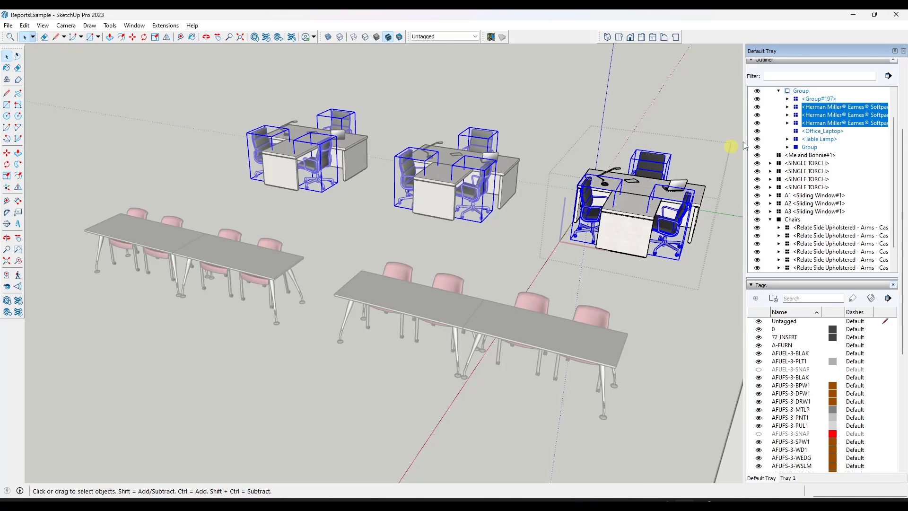
pyautogui.moveTo(823, 119); pyautogui.dragTo(794, 223)
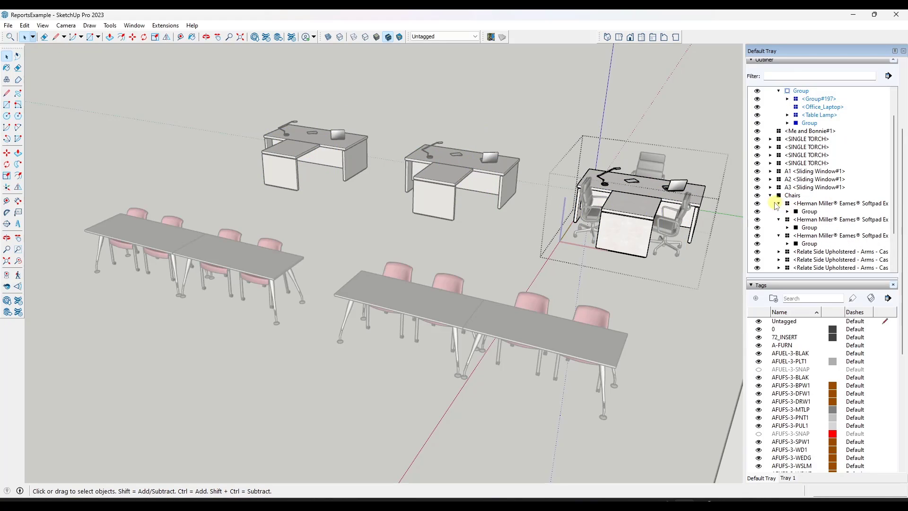
# Collapse the whole Outliner tree and examine the contents of the Chairs group.
pyautogui.click(889, 76)
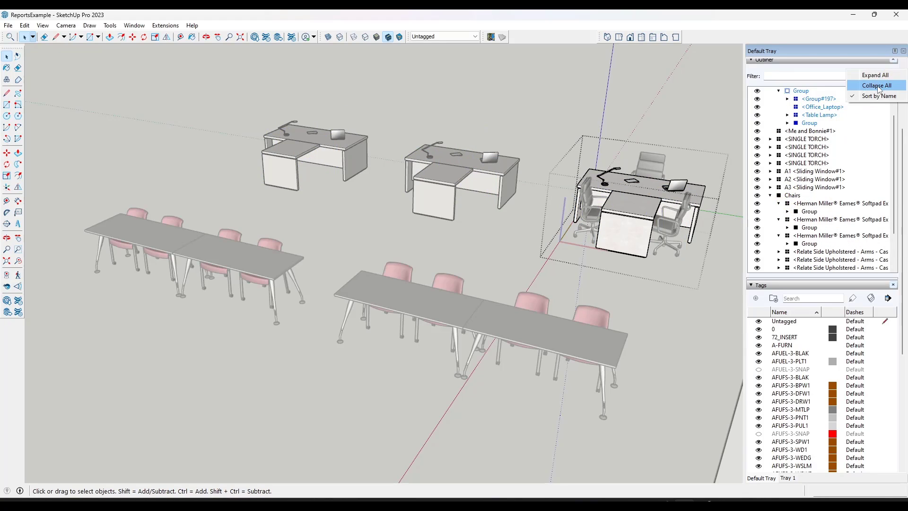
pyautogui.click(878, 86)
pyautogui.click(613, 100)
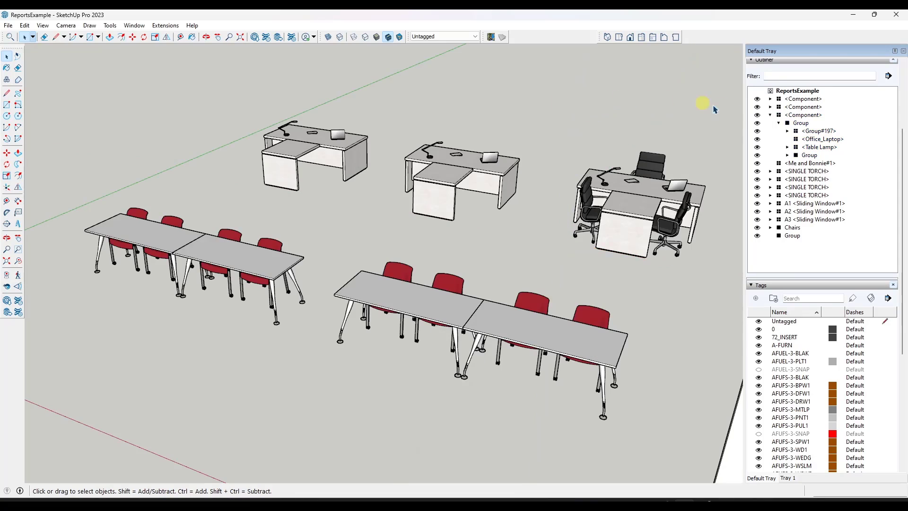
pyautogui.click(771, 188)
pyautogui.scroll(-2, 834, 236)
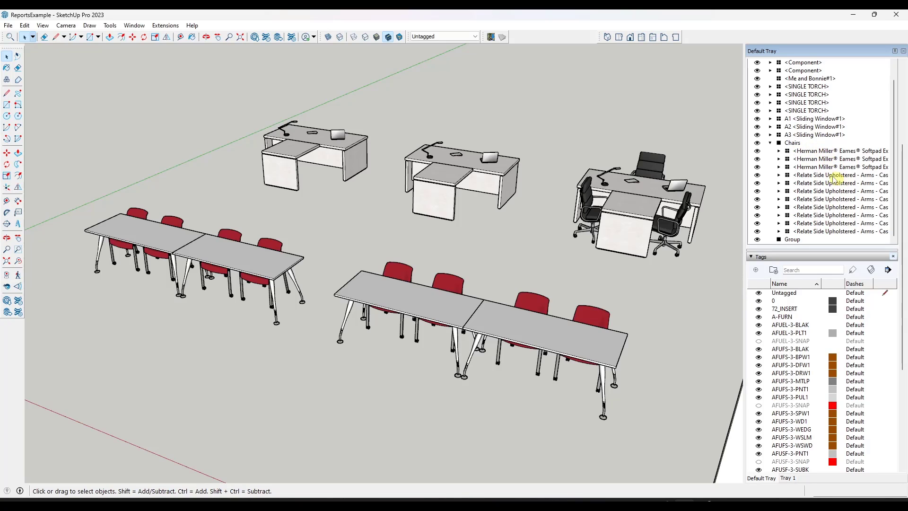
# Create a new report template and limit its component nesting level to 3.
pyautogui.click(9, 25)
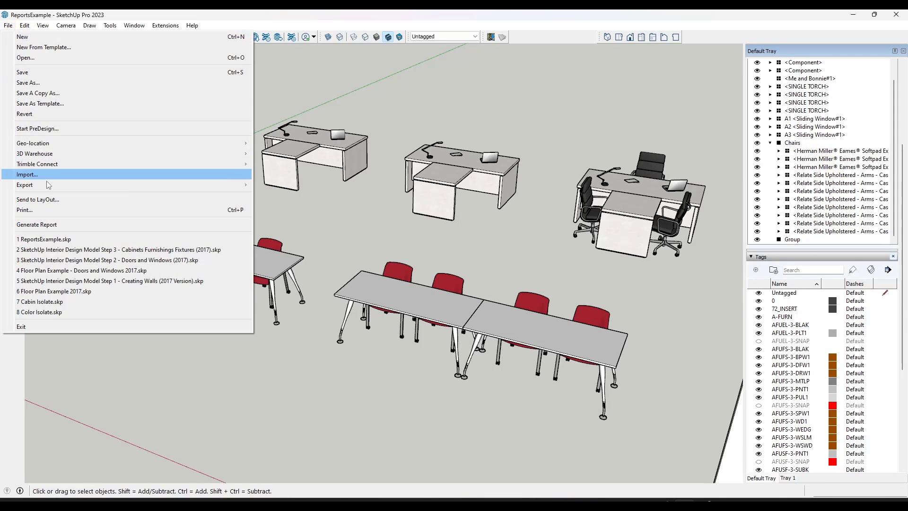
pyautogui.click(57, 225)
pyautogui.click(8, 25)
pyautogui.click(54, 225)
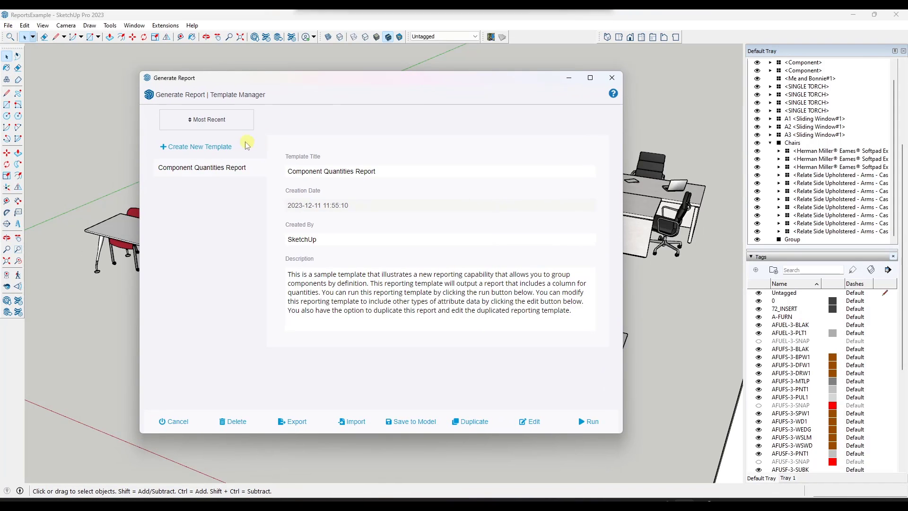
pyautogui.click(210, 142)
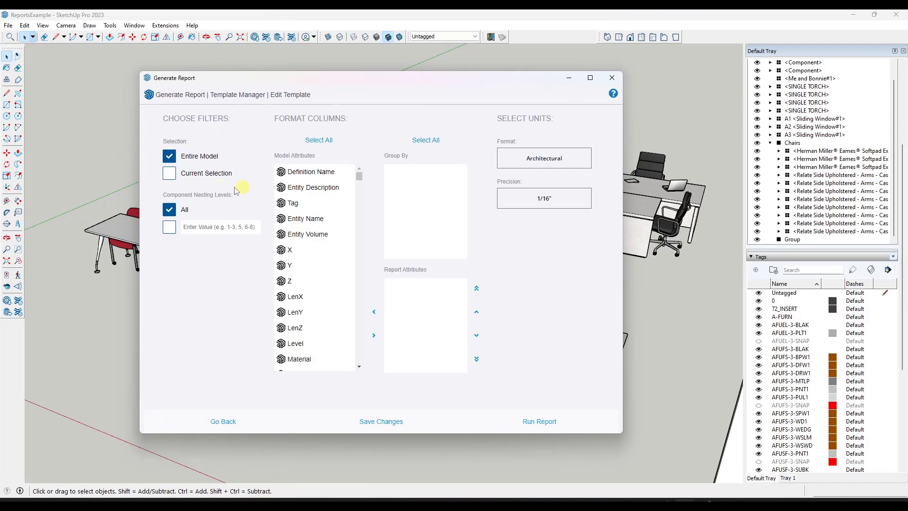
pyautogui.click(169, 228)
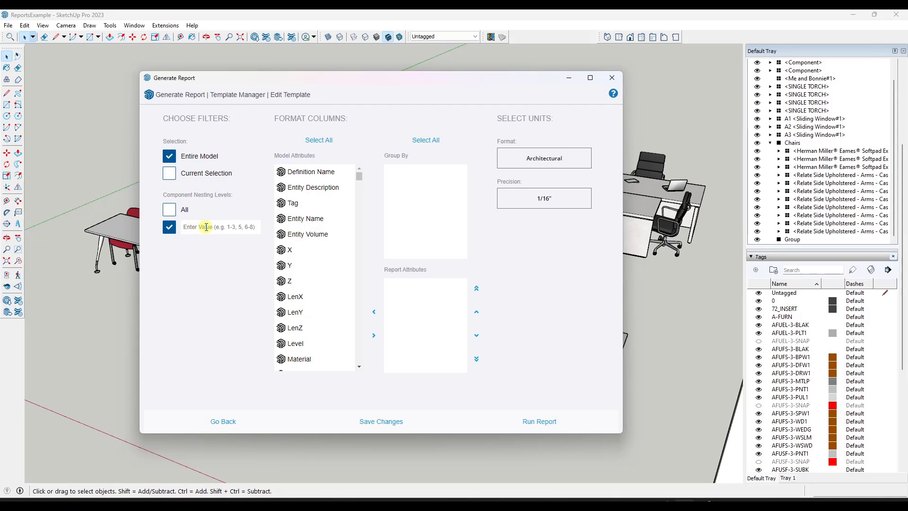
pyautogui.write('3')
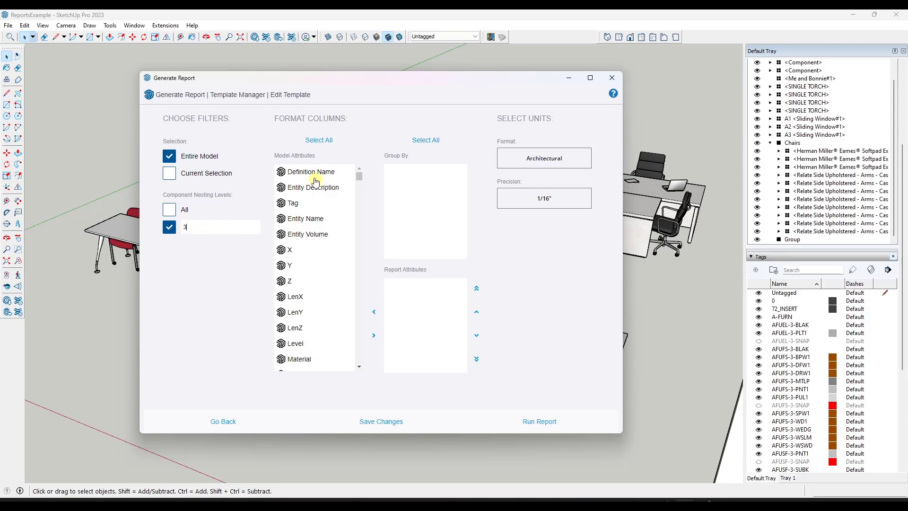
# Add Definition Name, Entity Name and Quantity as the report attributes.
pyautogui.moveTo(312, 176); pyautogui.dragTo(397, 297)
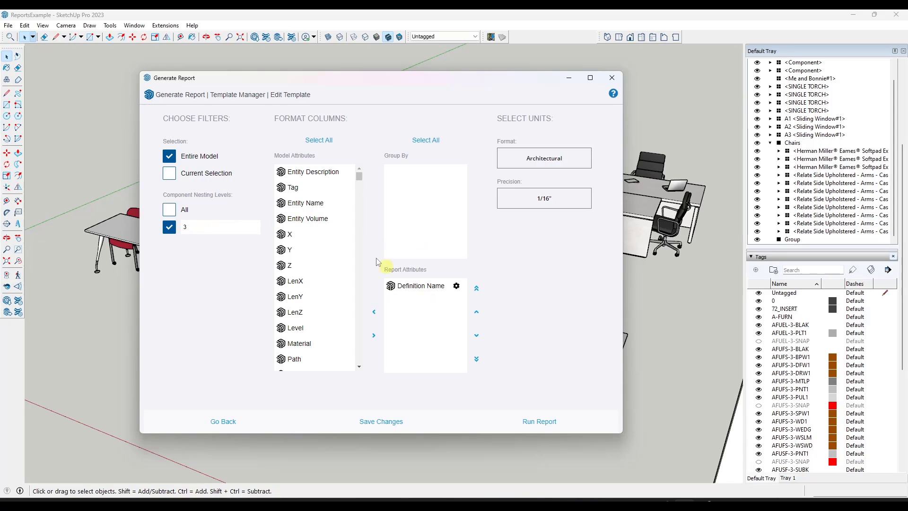
pyautogui.moveTo(307, 202); pyautogui.dragTo(411, 302)
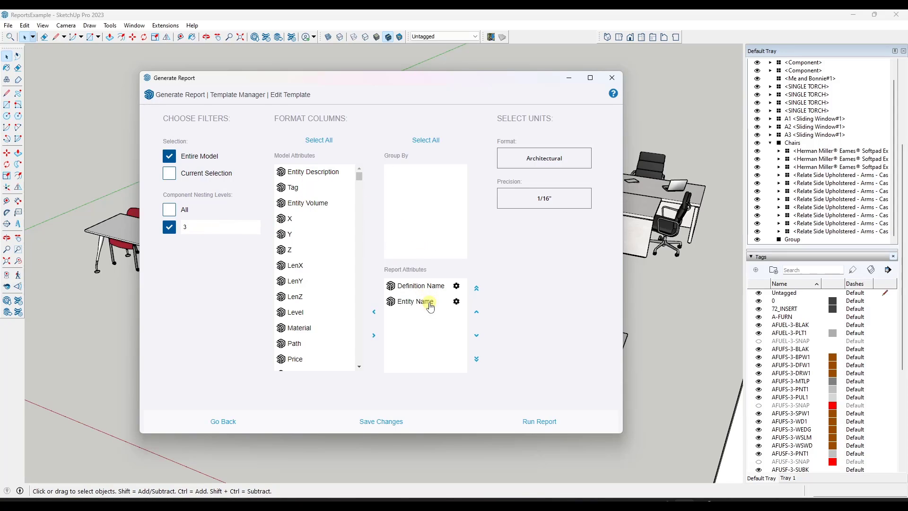
pyautogui.scroll(-4, 310, 271)
pyautogui.moveTo(296, 201); pyautogui.dragTo(429, 323)
pyautogui.moveTo(296, 186); pyautogui.dragTo(426, 332)
# Run the report on the entire model, browse its rows, and return to the template settings.
pyautogui.click(534, 422)
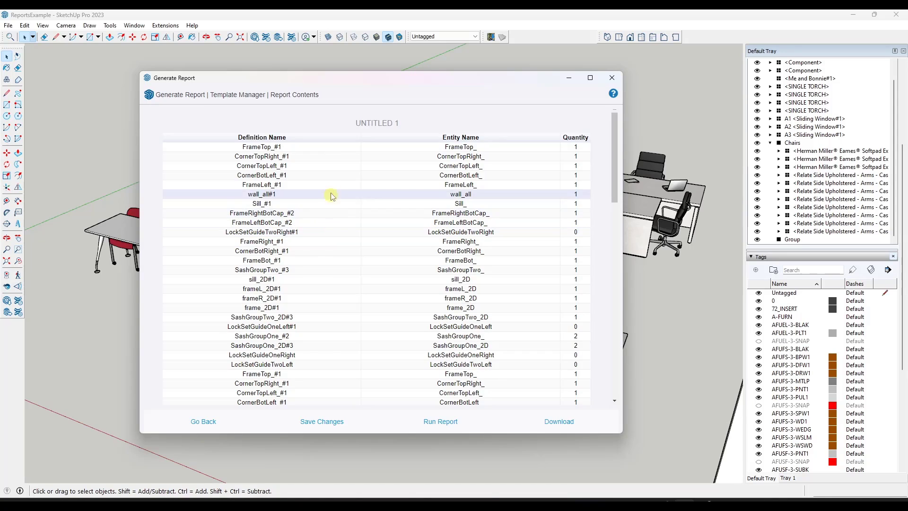
pyautogui.scroll(-12, 395, 210)
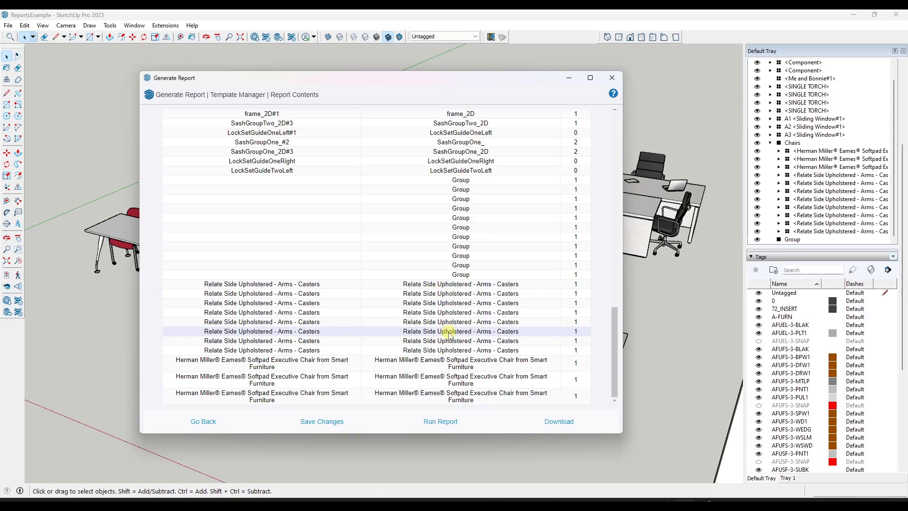
pyautogui.click(221, 421)
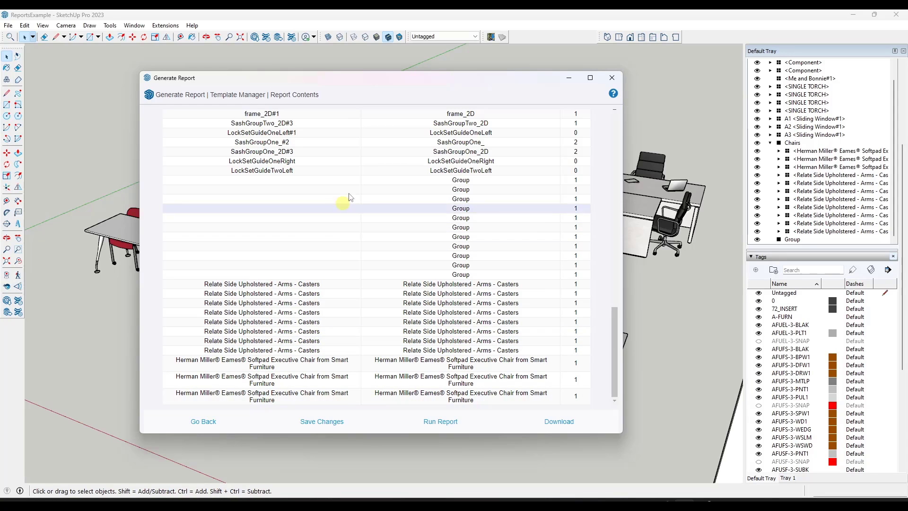
pyautogui.scroll(5, 316, 186)
pyautogui.scroll(3, 316, 186)
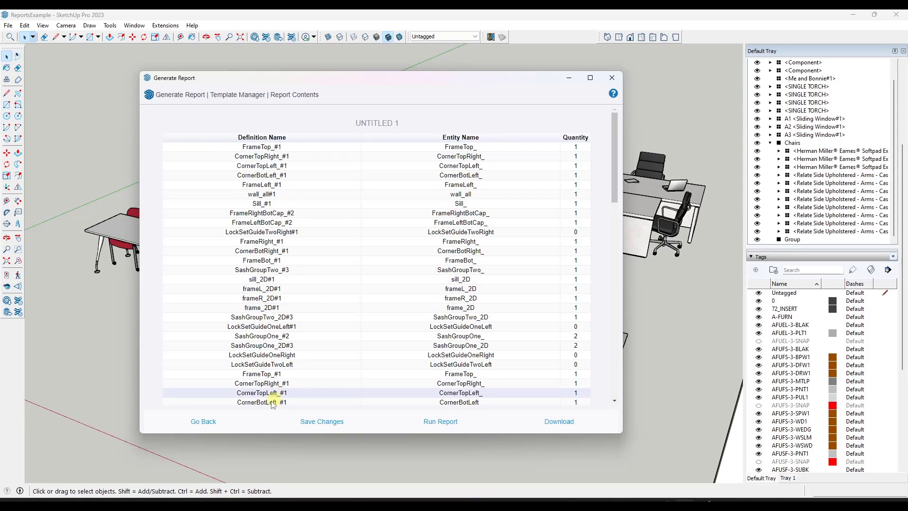
pyautogui.click(231, 423)
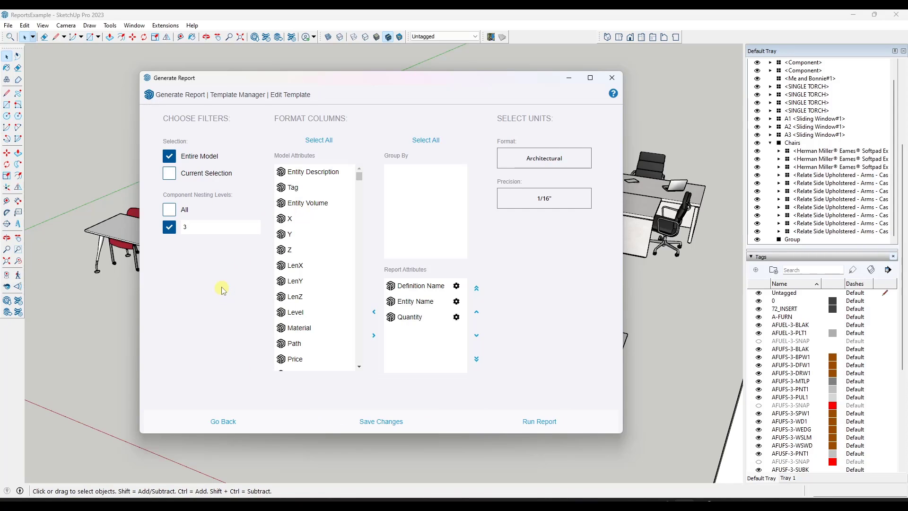
# Restrict the report to the current selection, with the Chairs group selected, and run it.
pyautogui.click(168, 174)
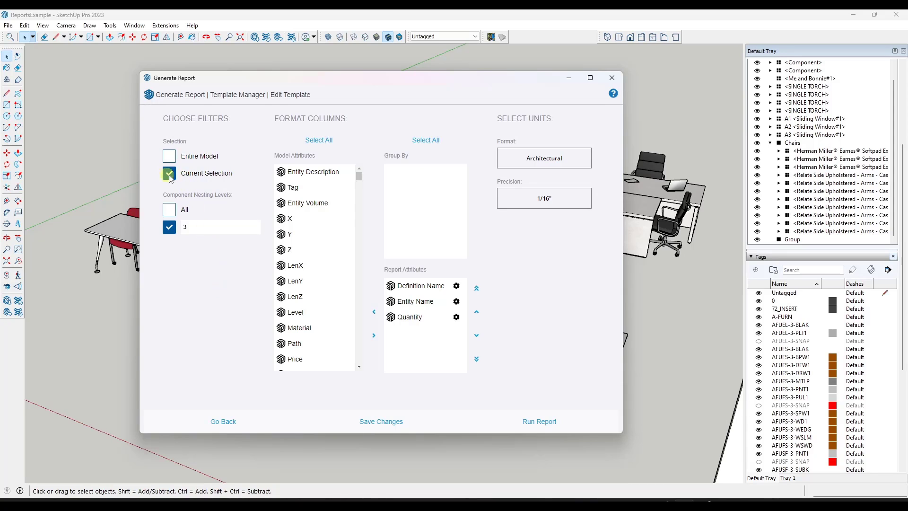
pyautogui.click(697, 229)
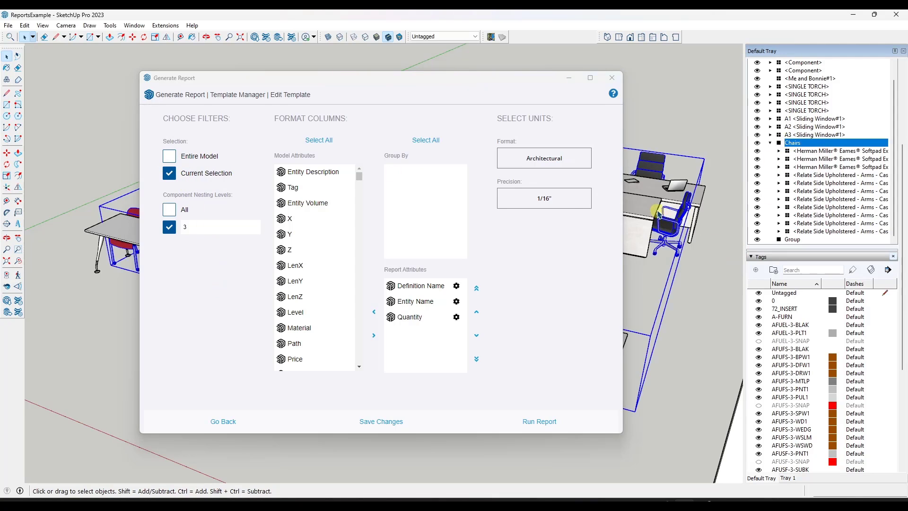
pyautogui.click(795, 144)
pyautogui.click(185, 227)
pyautogui.click(542, 422)
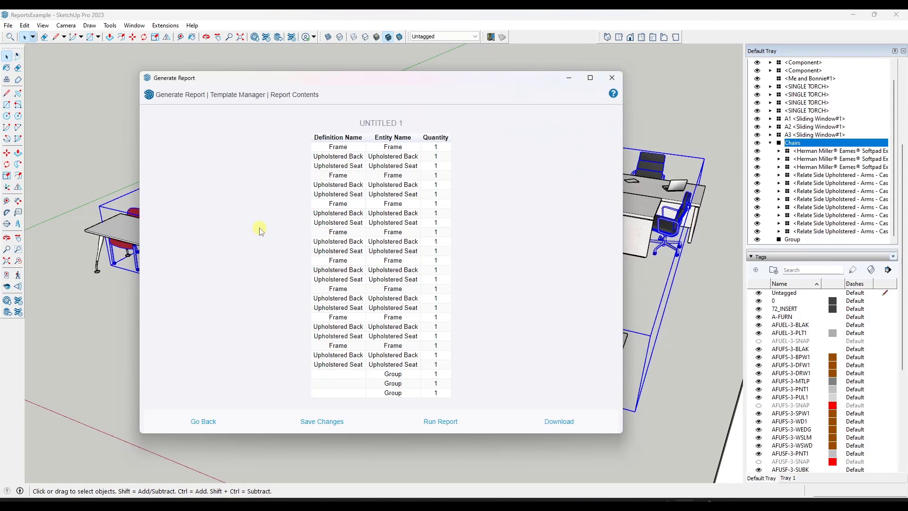
# Change the template's component nesting level to 2 and run the report on the selected Chairs group.
pyautogui.click(779, 154)
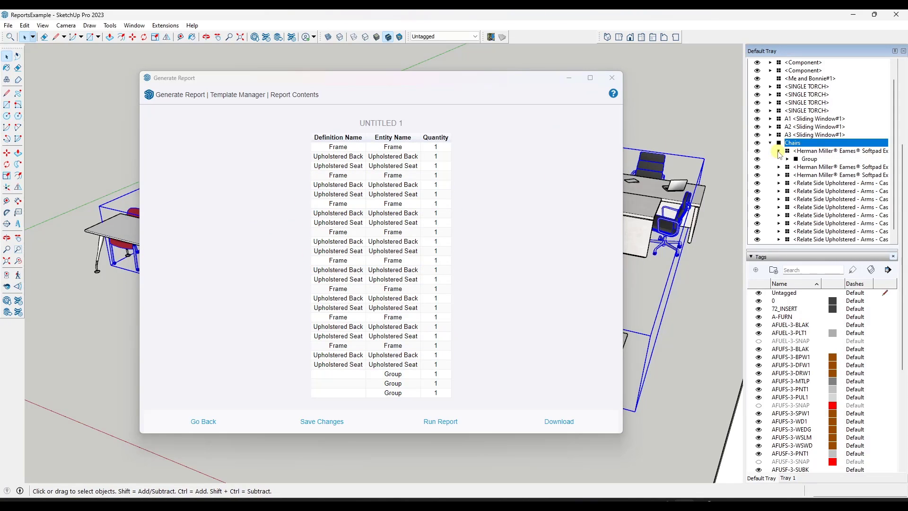
pyautogui.click(233, 419)
pyautogui.doubleClick(207, 229)
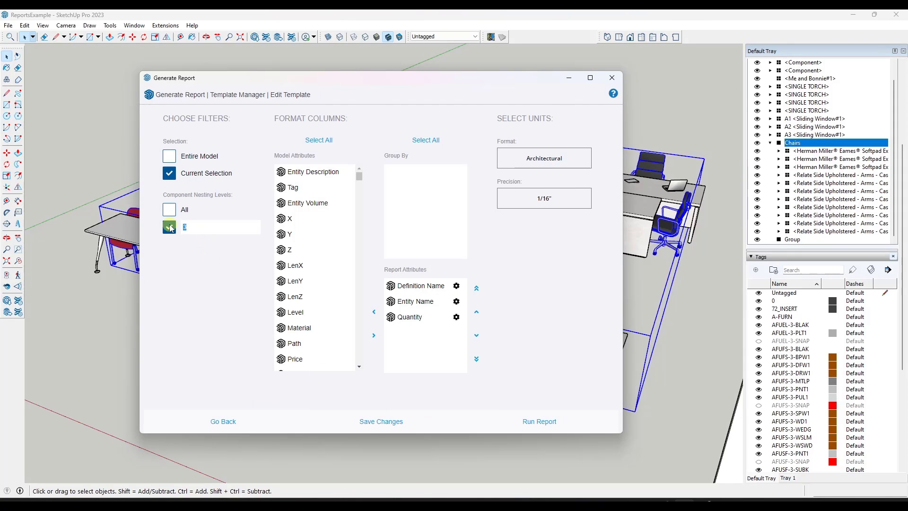
pyautogui.write('2')
pyautogui.click(539, 421)
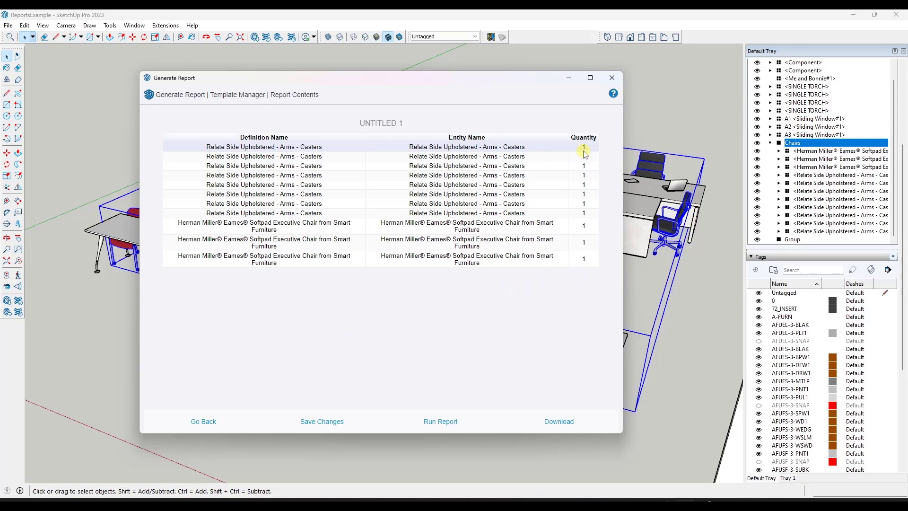
# Group the report by Definition Name, run it on the selected Chairs group, and return to the template settings.
pyautogui.click(191, 424)
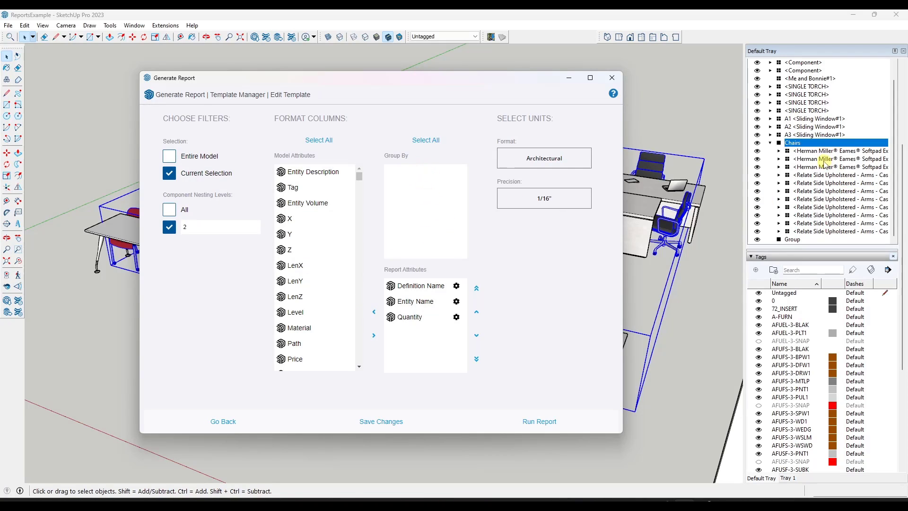
pyautogui.moveTo(745, 181); pyautogui.dragTo(712, 182)
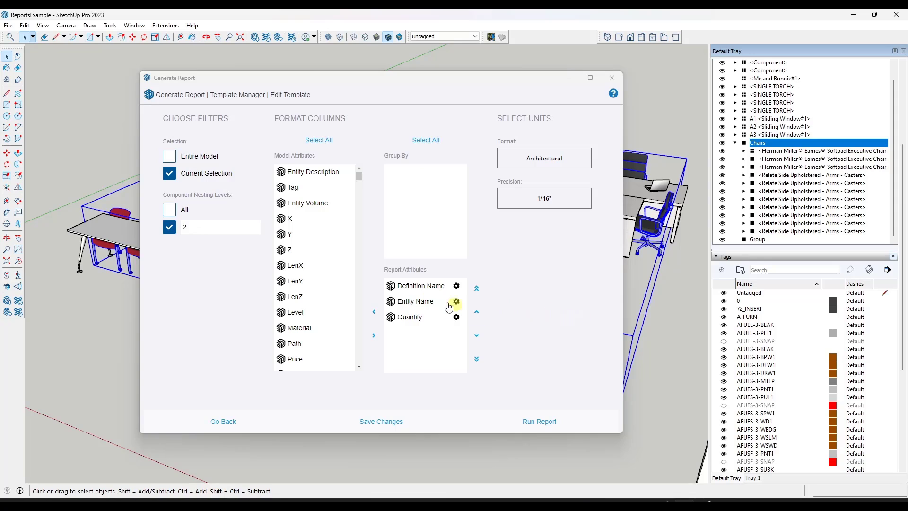
pyautogui.moveTo(418, 286); pyautogui.dragTo(427, 182)
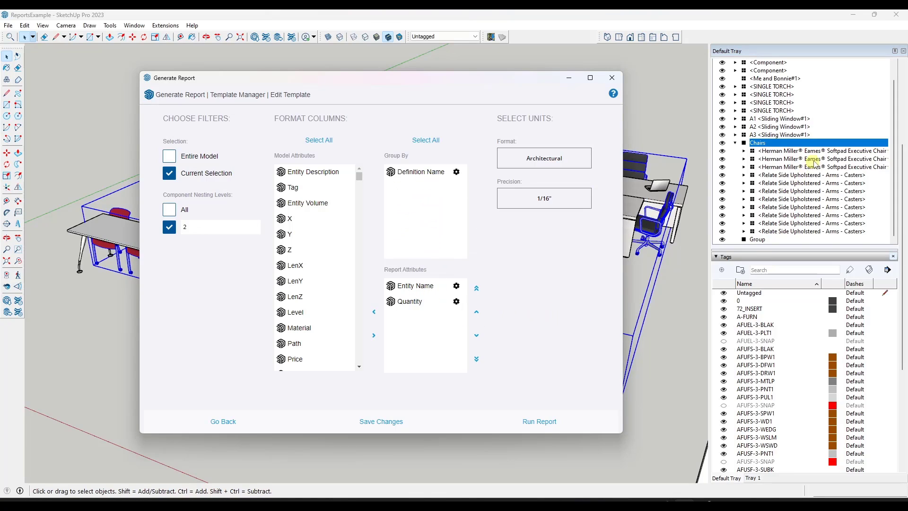
pyautogui.click(536, 424)
pyautogui.click(525, 423)
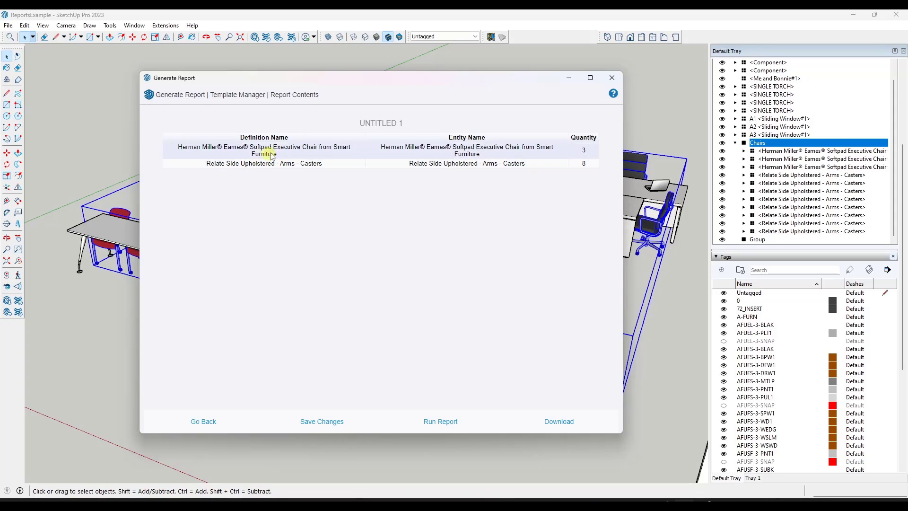
pyautogui.click(206, 422)
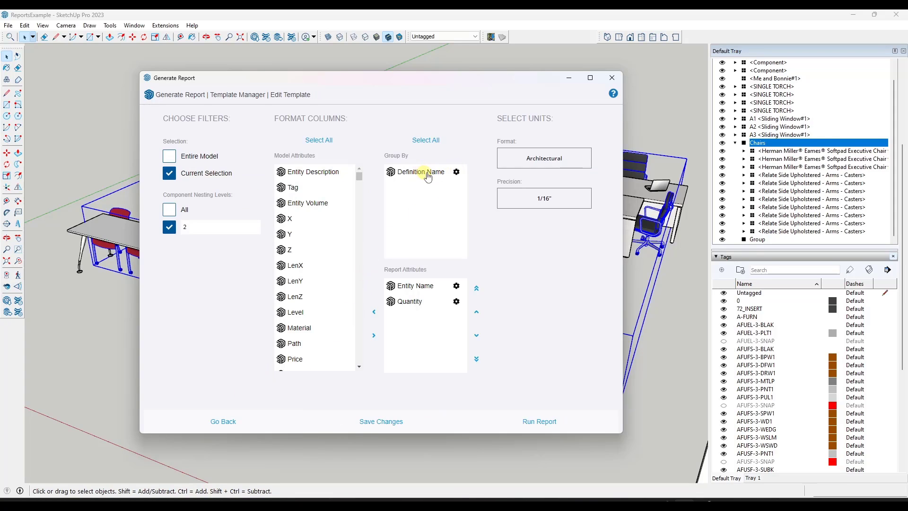
# Select the three desks and four long tables in the model and combine them into a group.
pyautogui.press('Escape')
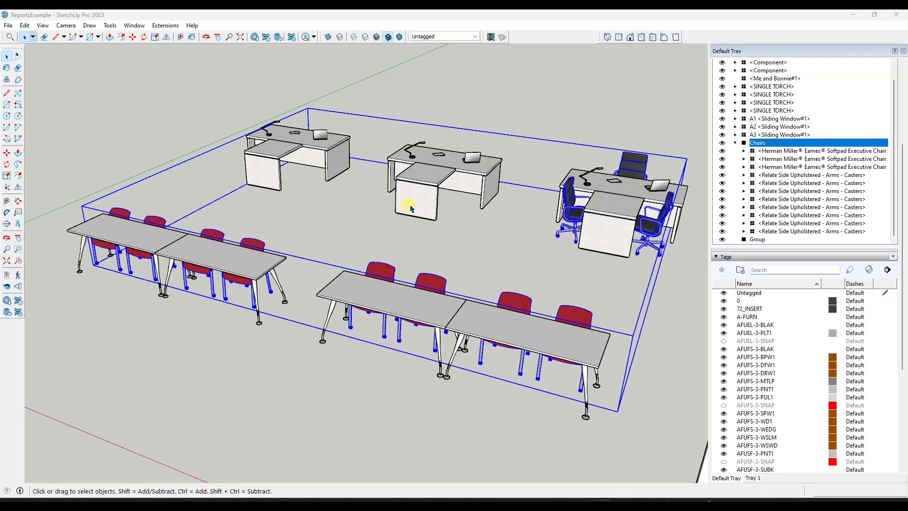
pyautogui.click(437, 188)
pyautogui.keyDown('ctrl'); pyautogui.click(608, 208); pyautogui.keyUp('ctrl')
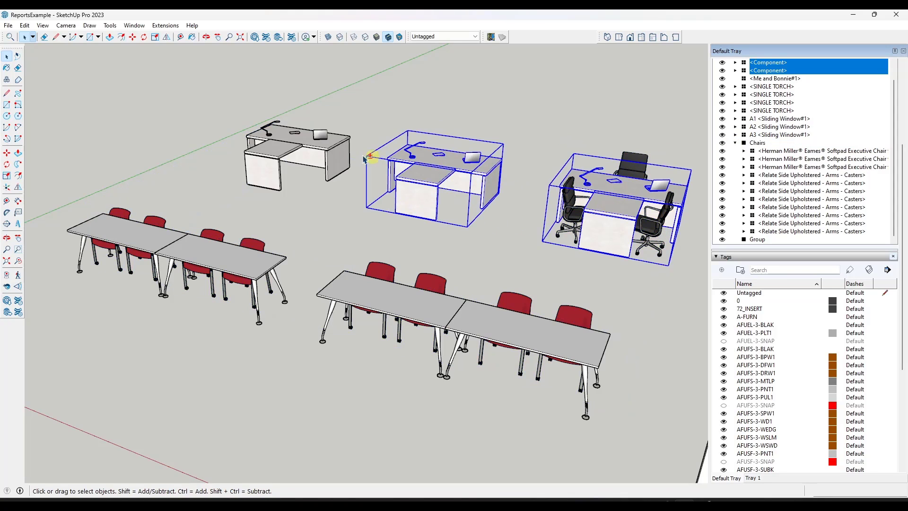
pyautogui.keyDown('ctrl'); pyautogui.click(283, 152); pyautogui.keyUp('ctrl')
pyautogui.keyDown('ctrl'); pyautogui.click(239, 251); pyautogui.keyUp('ctrl')
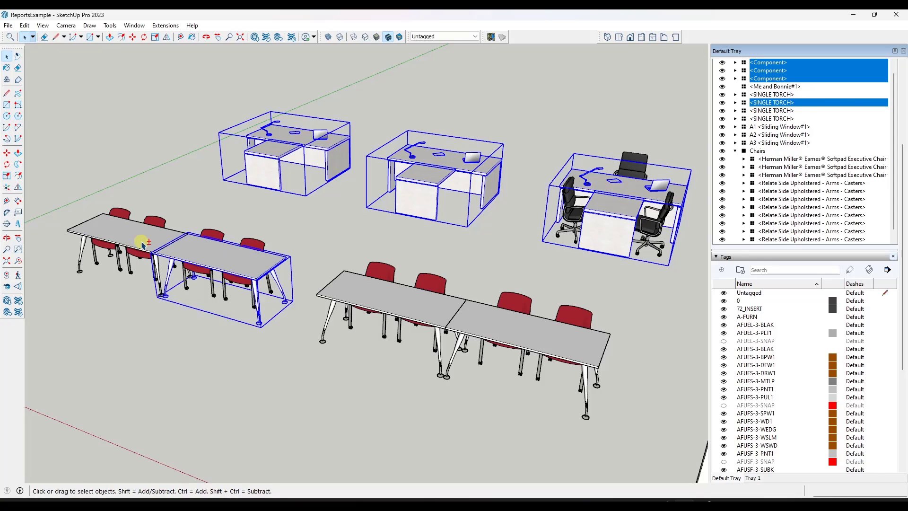
pyautogui.keyDown('ctrl'); pyautogui.click(141, 239); pyautogui.keyUp('ctrl')
pyautogui.keyDown('ctrl'); pyautogui.click(376, 308); pyautogui.keyUp('ctrl')
pyautogui.keyDown('ctrl'); pyautogui.click(521, 334); pyautogui.keyUp('ctrl')
pyautogui.rightClick(523, 335)
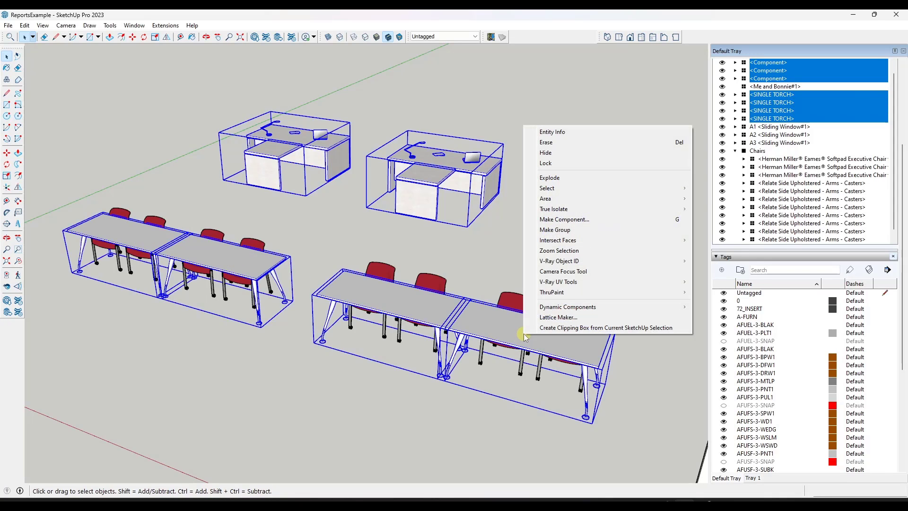
pyautogui.click(558, 230)
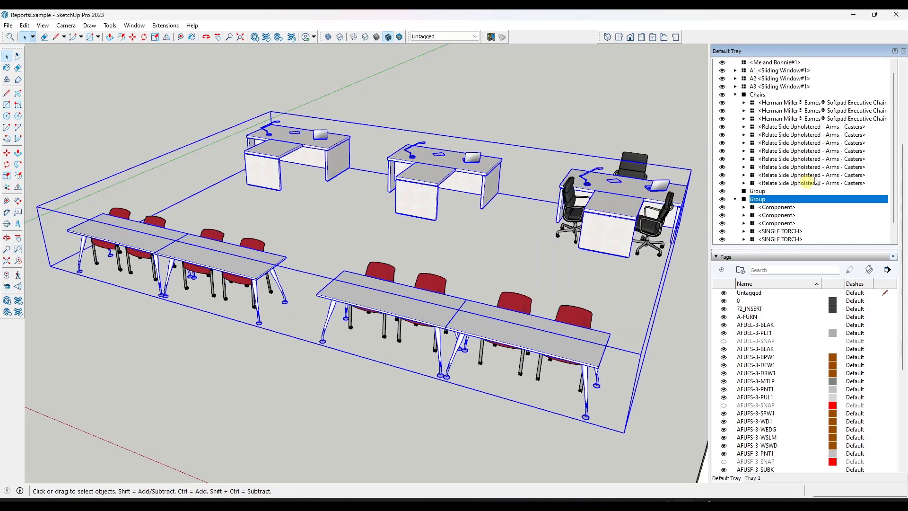
# Rename the new group of desks and tables as Tables.
pyautogui.rightClick(741, 202)
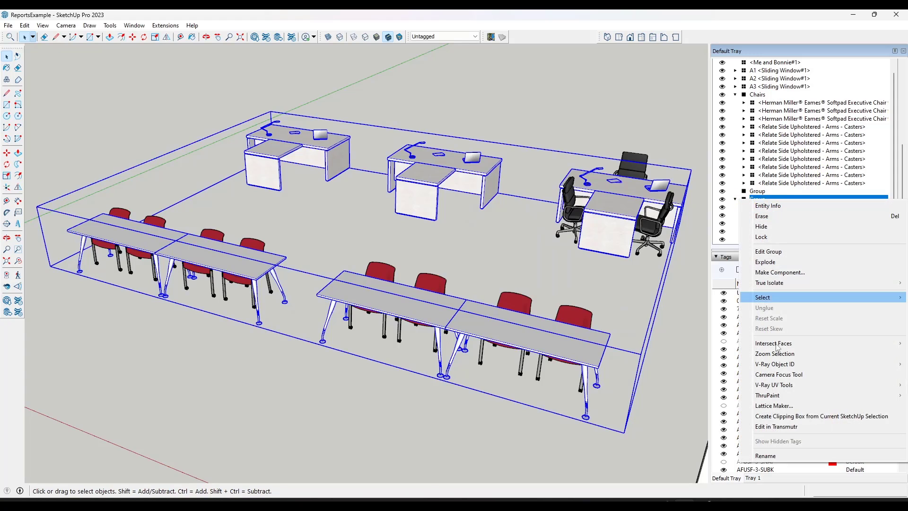
pyautogui.click(774, 458)
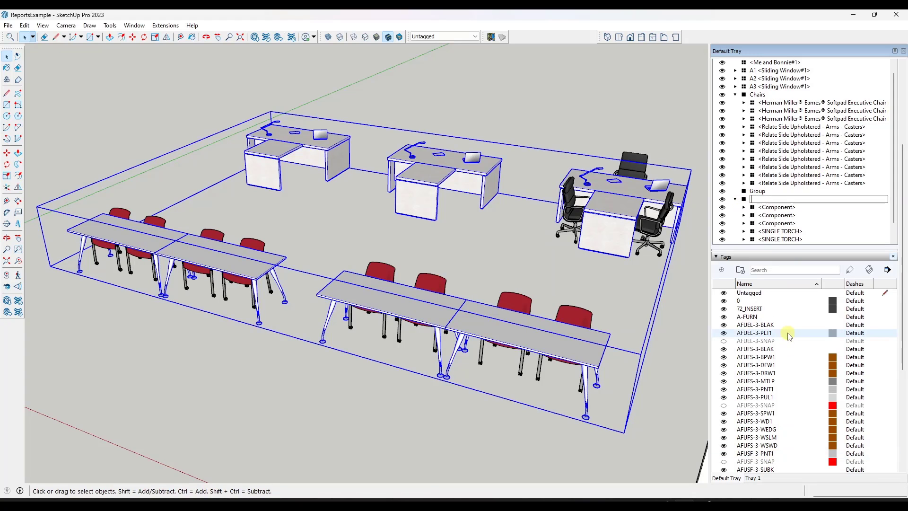
pyautogui.write('Tables')
pyautogui.press('Return')
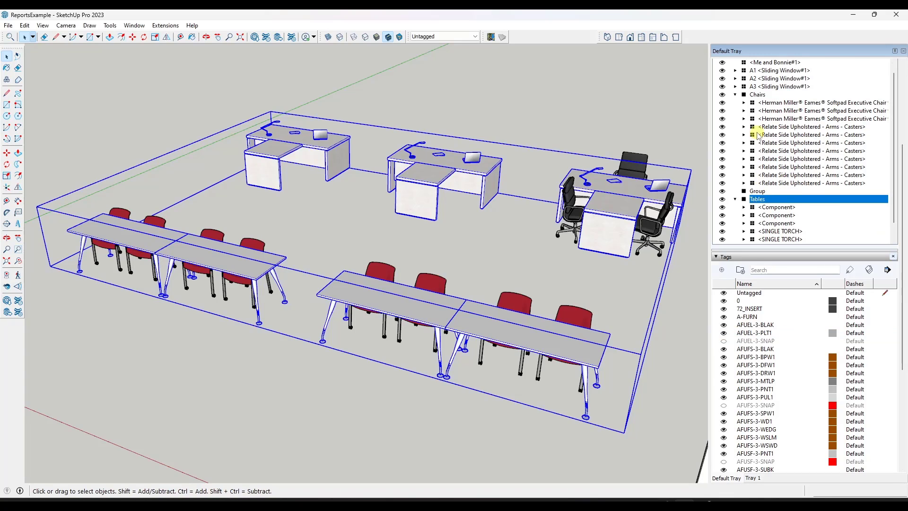
# Run the report with both the Chairs and Tables groups selected, and close the report window after reviewing it.
pyautogui.keyDown('ctrl'); pyautogui.click(757, 95); pyautogui.keyUp('ctrl')
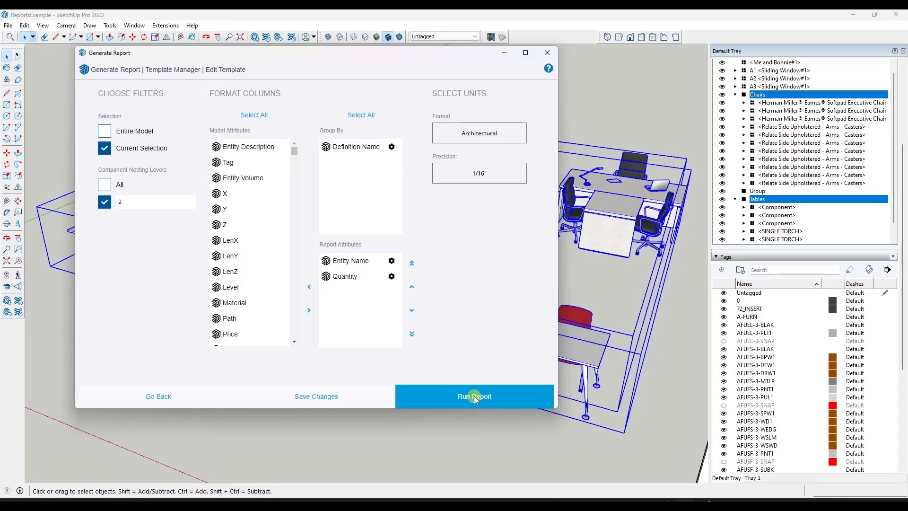
pyautogui.click(475, 396)
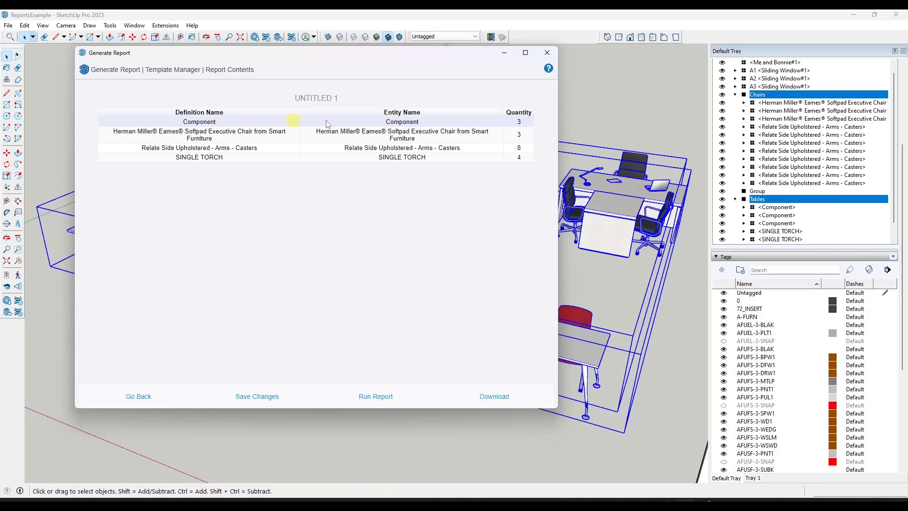
pyautogui.click(546, 53)
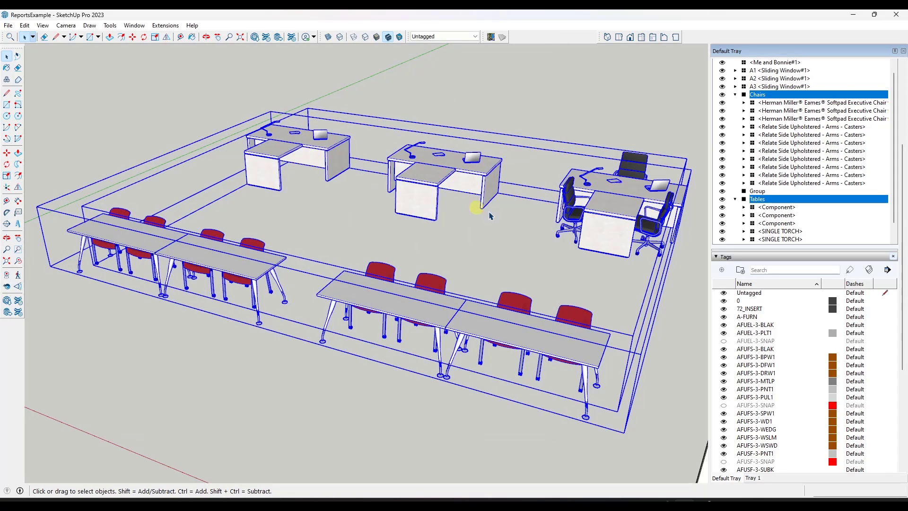
# Rename the desk component's definition inside the Tables group as T Shaped Tables and leave the group.
pyautogui.click(775, 207)
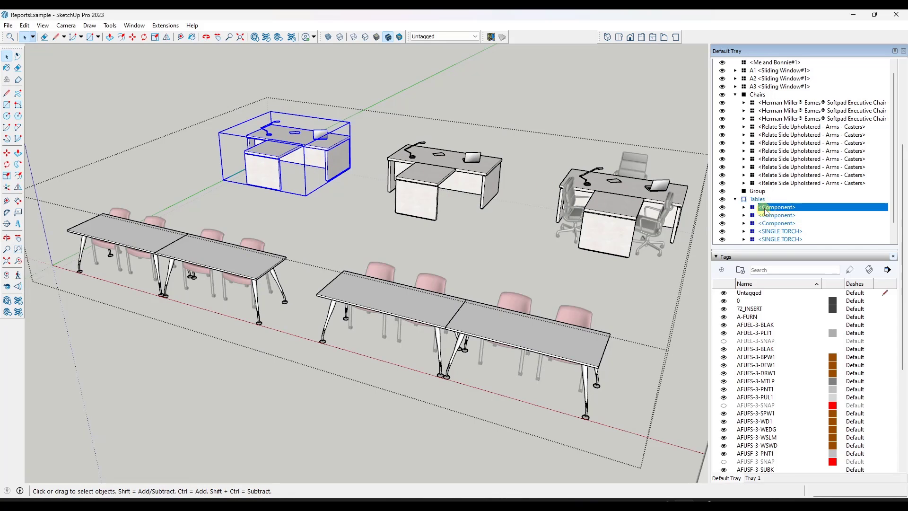
pyautogui.scroll(5, 894, 213)
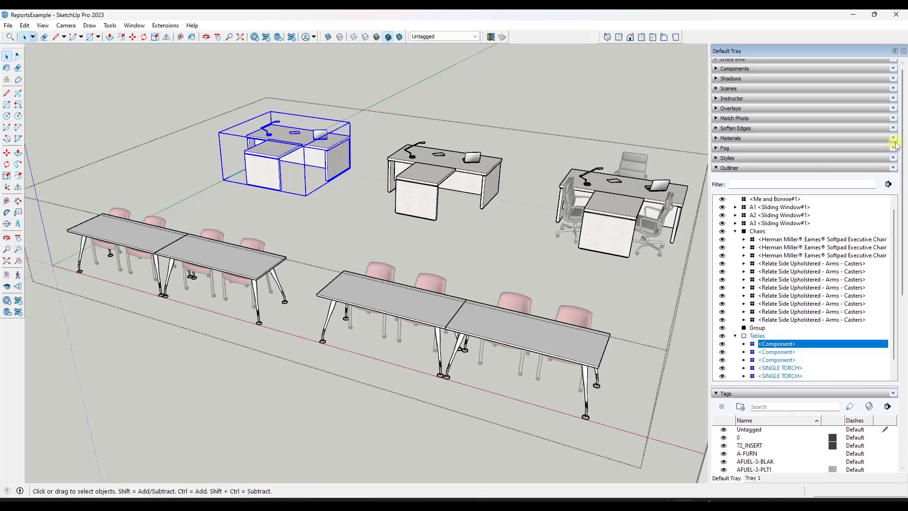
pyautogui.scroll(1, 887, 145)
pyautogui.click(716, 65)
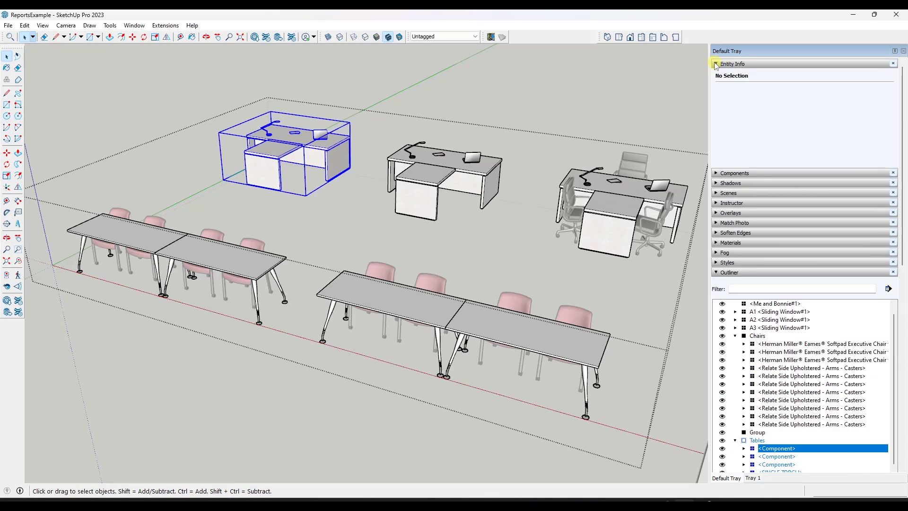
pyautogui.click(815, 112)
pyautogui.doubleClick(818, 110)
pyautogui.write('T Shaped Table')
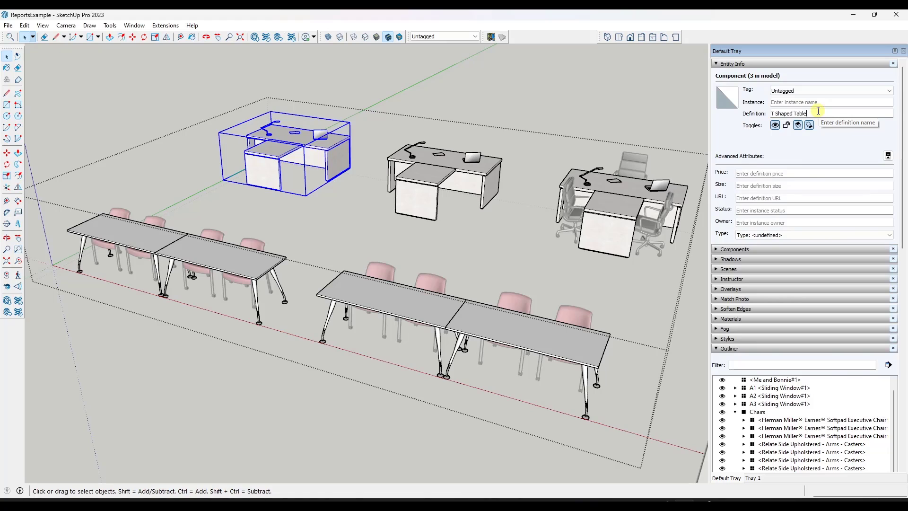
pyautogui.press('Tab')
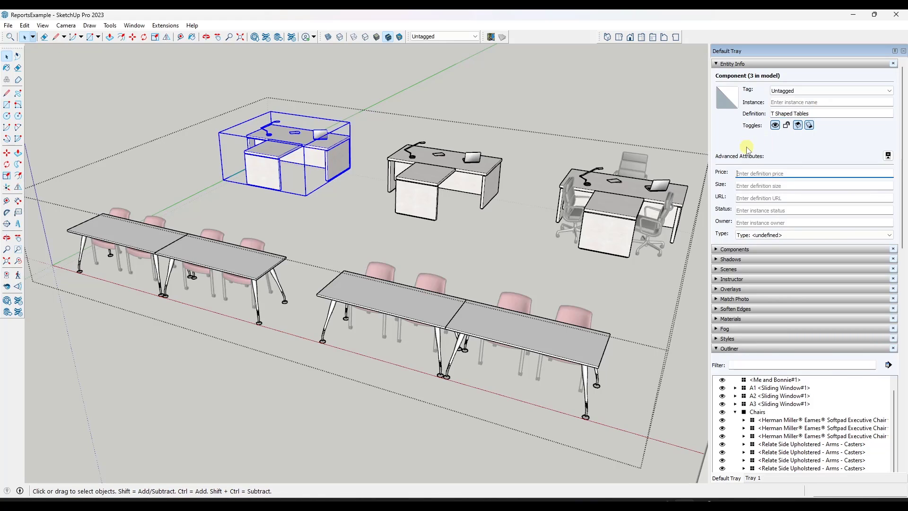
pyautogui.click(624, 134)
# Select the Tables and Chairs groups together and start a new report template.
pyautogui.scroll(-3, 830, 384)
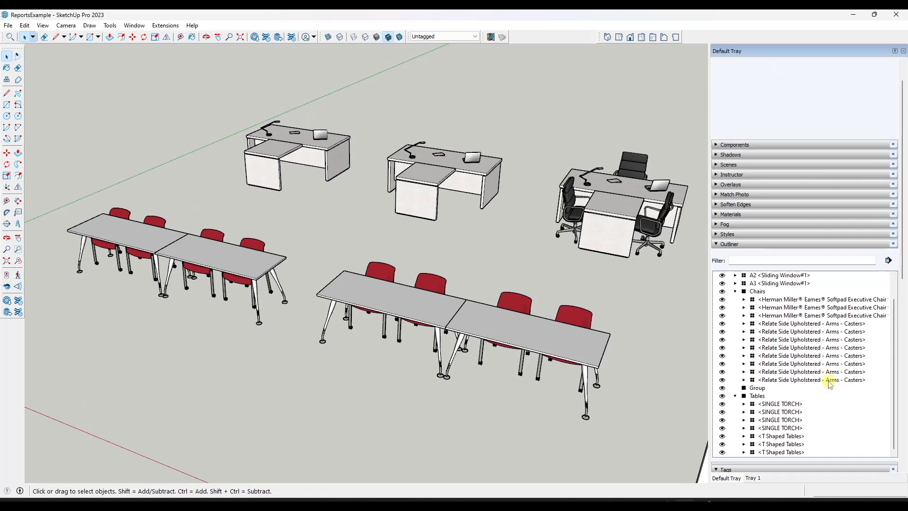
pyautogui.scroll(-3, 830, 384)
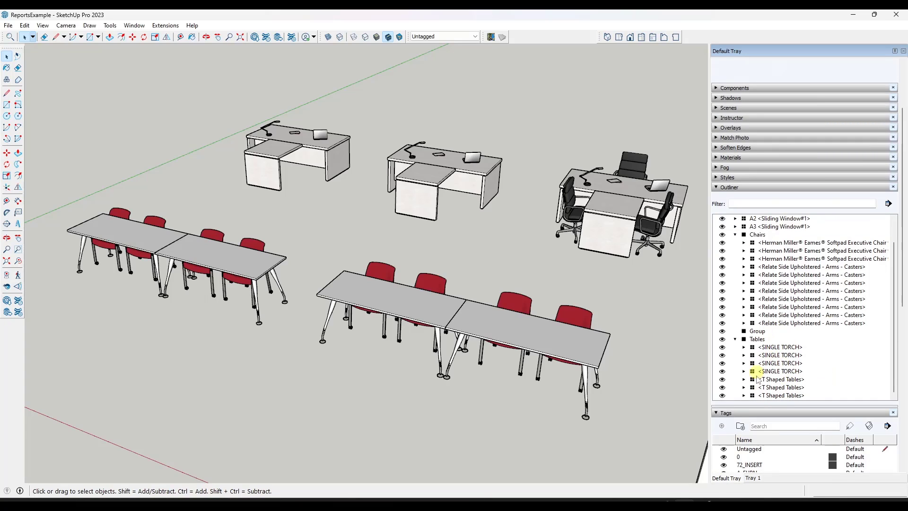
pyautogui.click(757, 339)
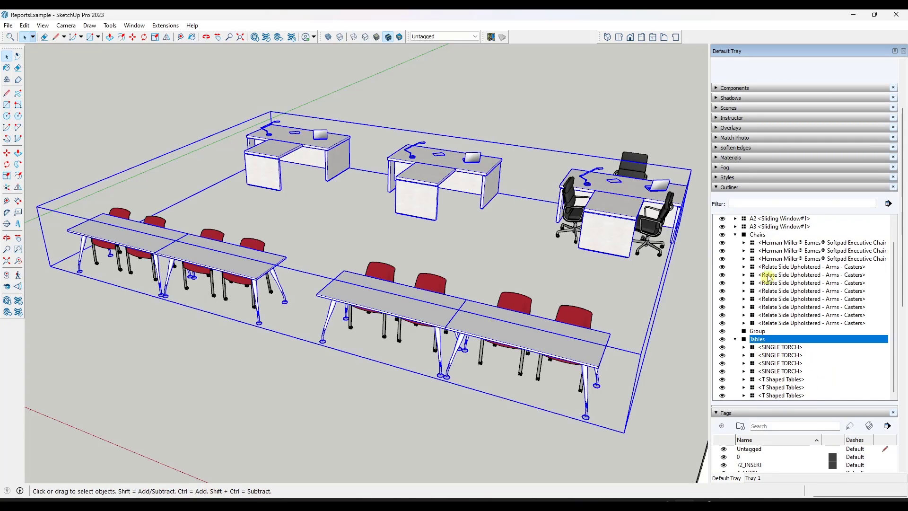
pyautogui.keyDown('ctrl'); pyautogui.click(757, 235); pyautogui.keyUp('ctrl')
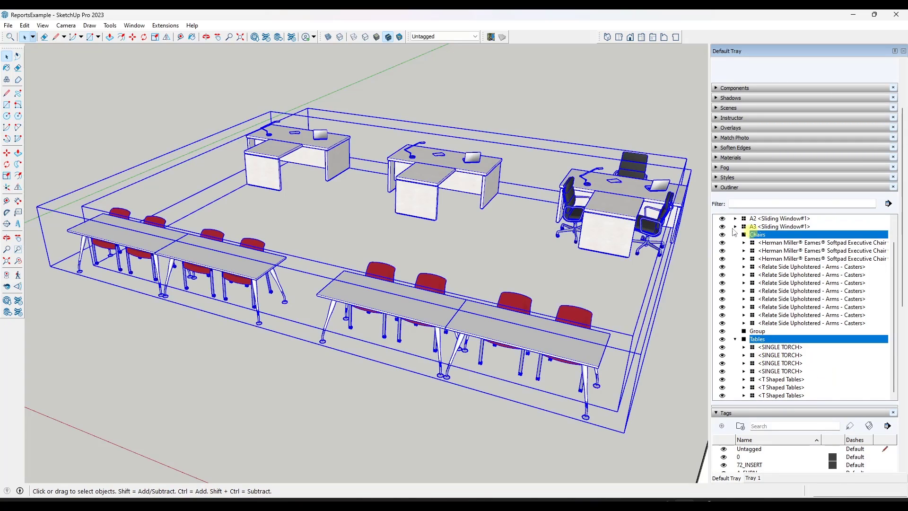
pyautogui.click(9, 26)
pyautogui.click(38, 226)
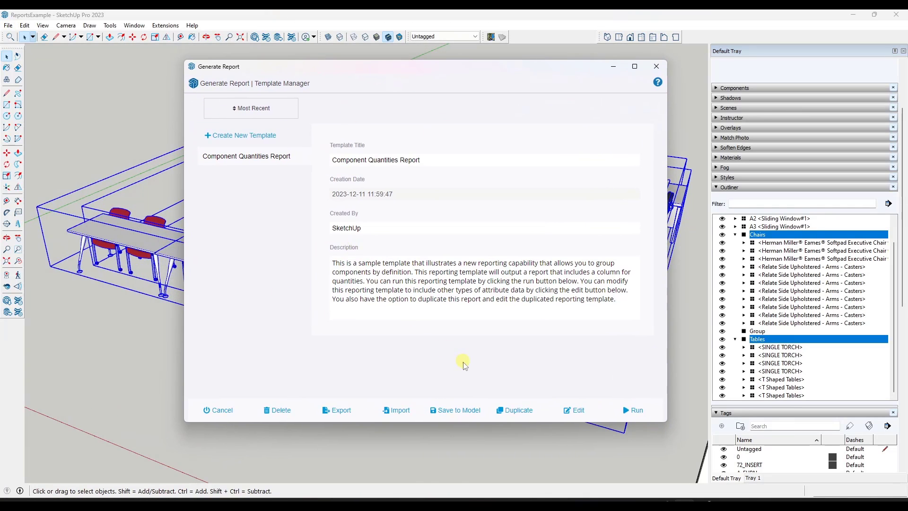
pyautogui.click(234, 156)
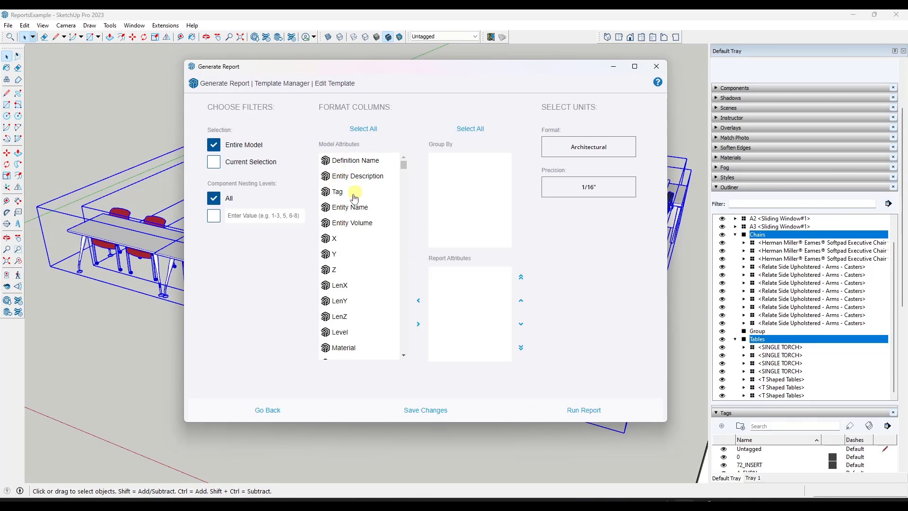
# Limit the new template to the current selection and to component nesting level 2.
pyautogui.click(213, 161)
pyautogui.click(214, 215)
pyautogui.write('2')
# Group the template by Definition Name, add Entity Name and Quantity as report attributes, and run the report.
pyautogui.moveTo(370, 162); pyautogui.dragTo(459, 176)
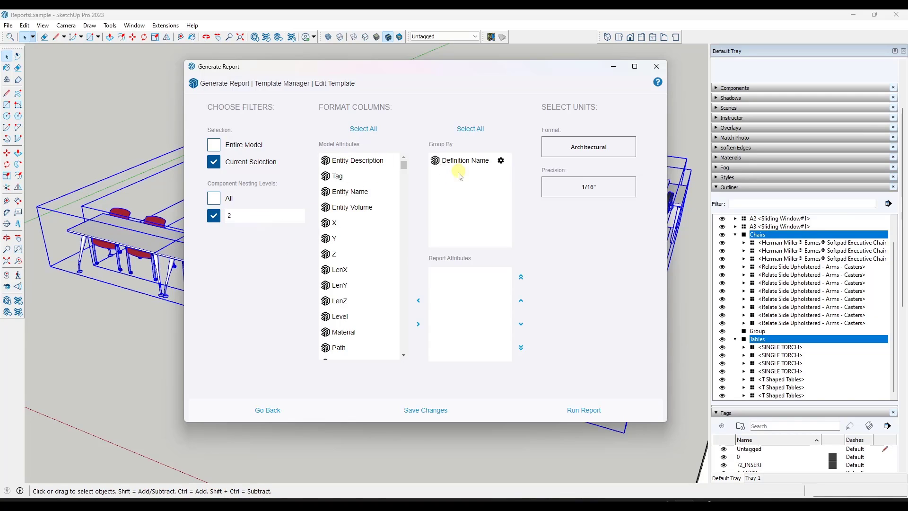
pyautogui.moveTo(351, 192); pyautogui.dragTo(469, 287)
pyautogui.scroll(-2, 369, 216)
pyautogui.moveTo(350, 273); pyautogui.dragTo(461, 298)
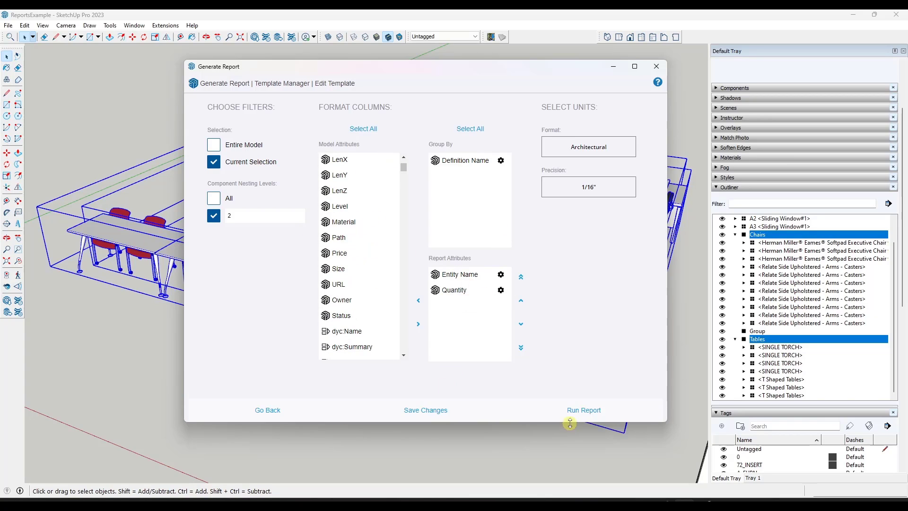
pyautogui.click(581, 411)
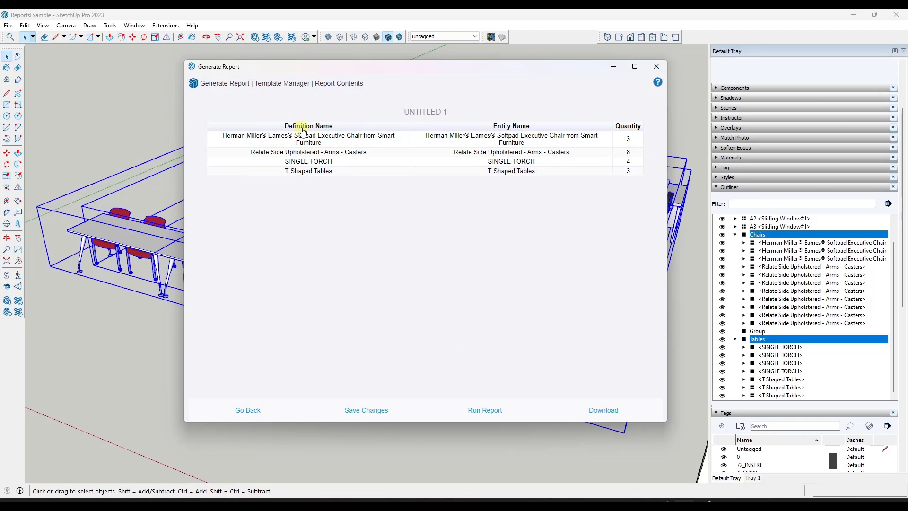
# Sort the report by Definition Name, return to the template settings, and save the template changes.
pyautogui.click(322, 127)
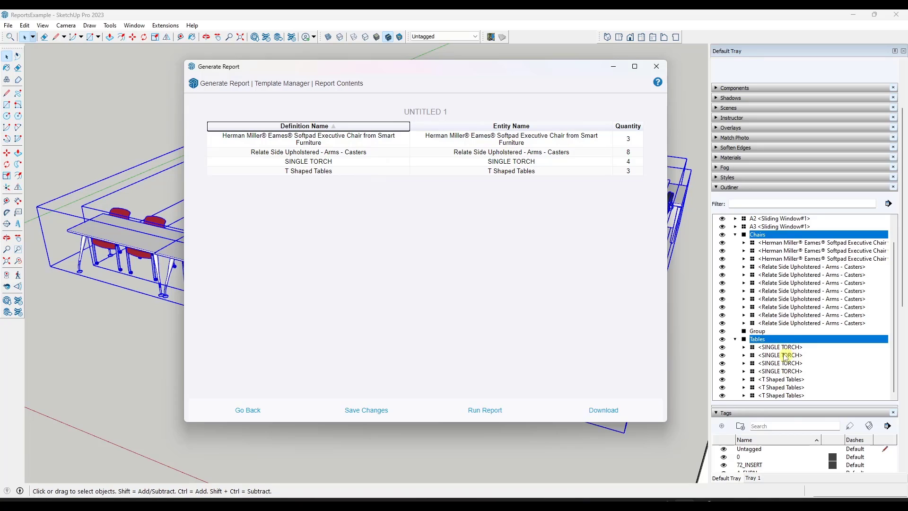
pyautogui.click(232, 84)
pyautogui.click(425, 413)
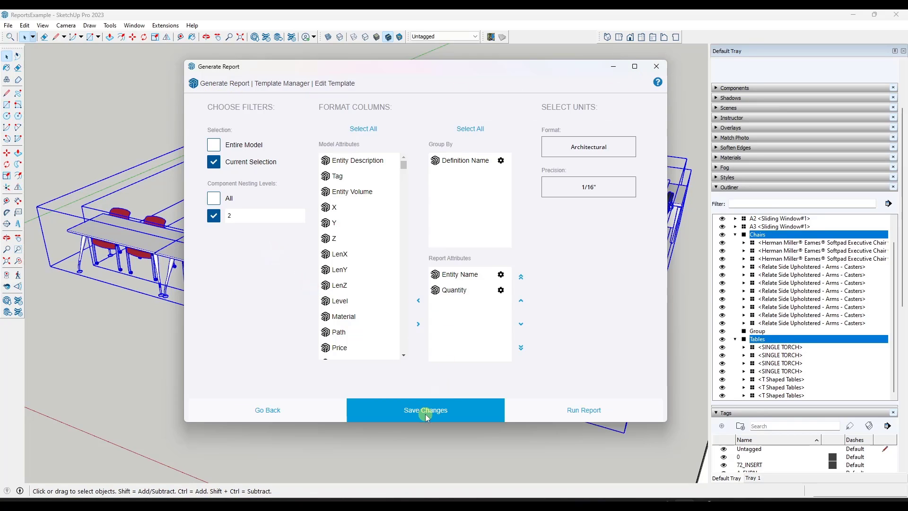
# Title the template "Level 2 Selection Report (FurnitureTables)" and save it to the model.
pyautogui.moveTo(378, 157); pyautogui.dragTo(305, 160)
pyautogui.write('Level 2 Selection Report (Doo')
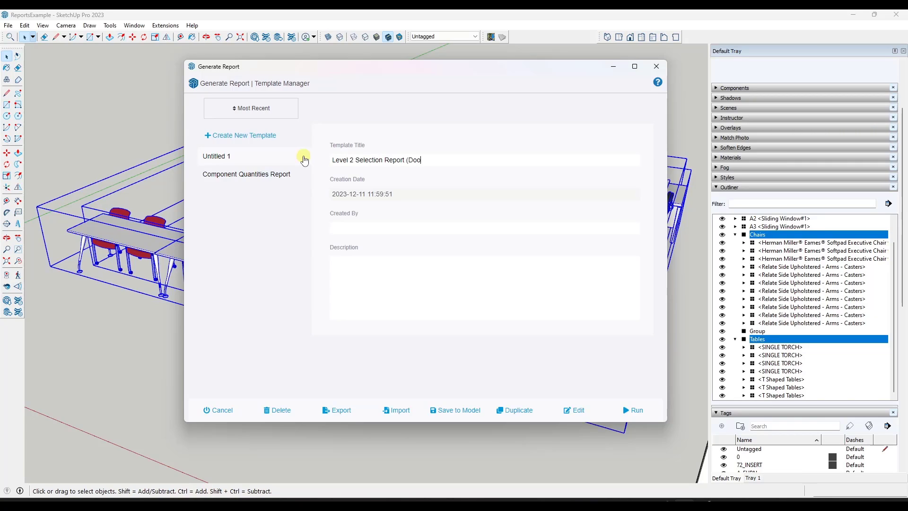
pyautogui.press('BackSpace')
pyautogui.press('BackSpace')
pyautogui.press('BackSpace')
pyautogui.write('FurnitureTables)')
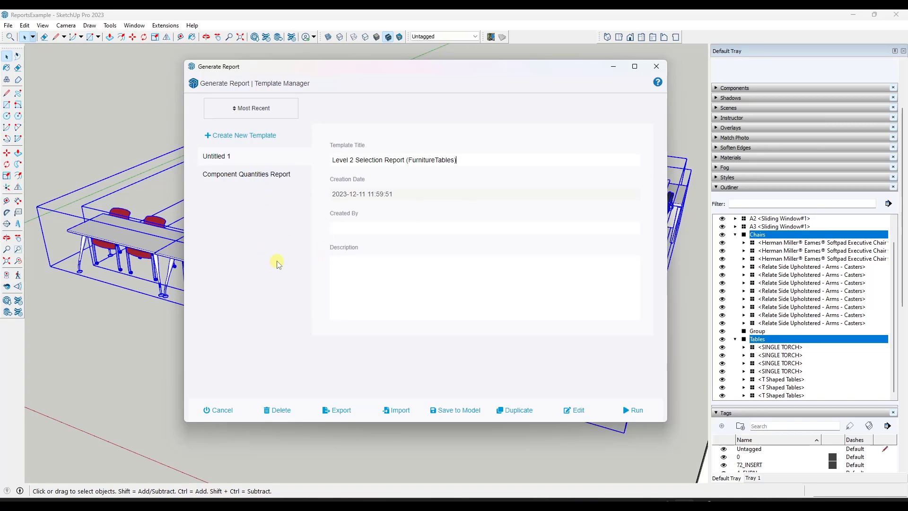
pyautogui.click(463, 409)
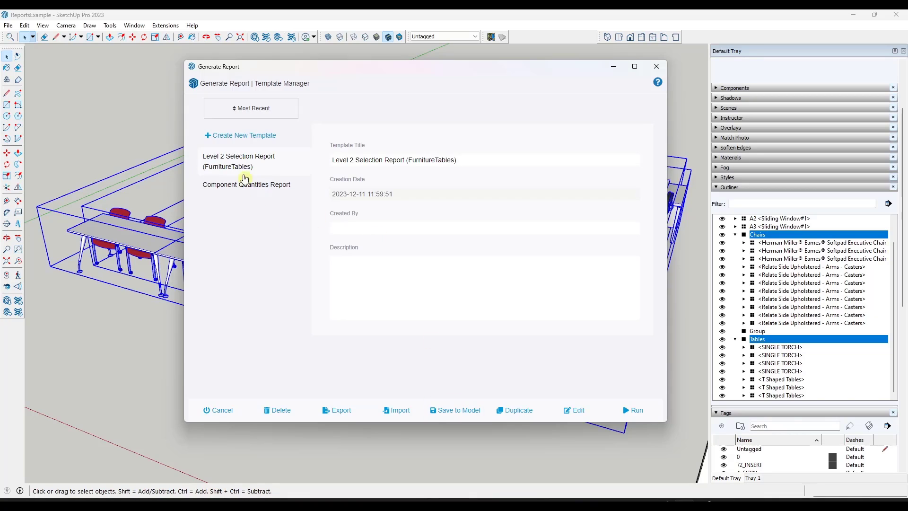
pyautogui.click(462, 411)
pyautogui.click(462, 411)
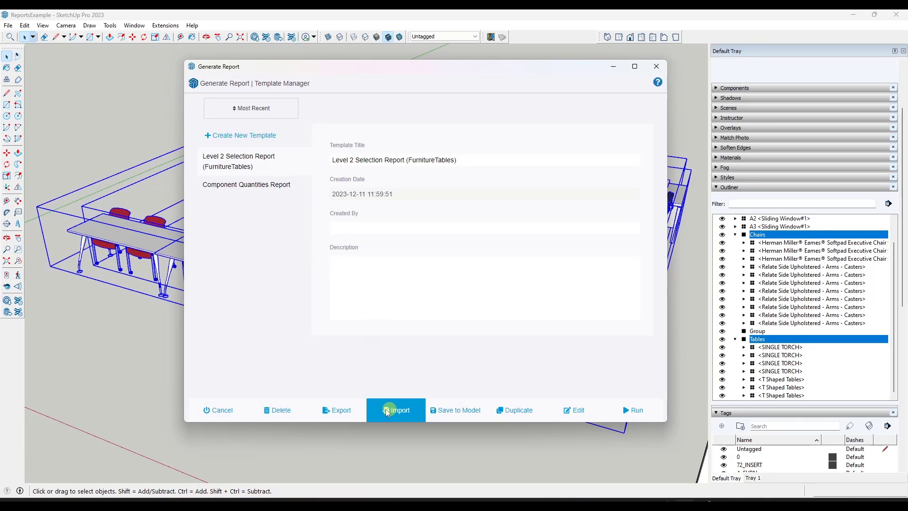
# Export the template as a GRT file named "Level 2 Selection Report (FurnitureTables)" in the 54 Reports folder.
pyautogui.click(342, 414)
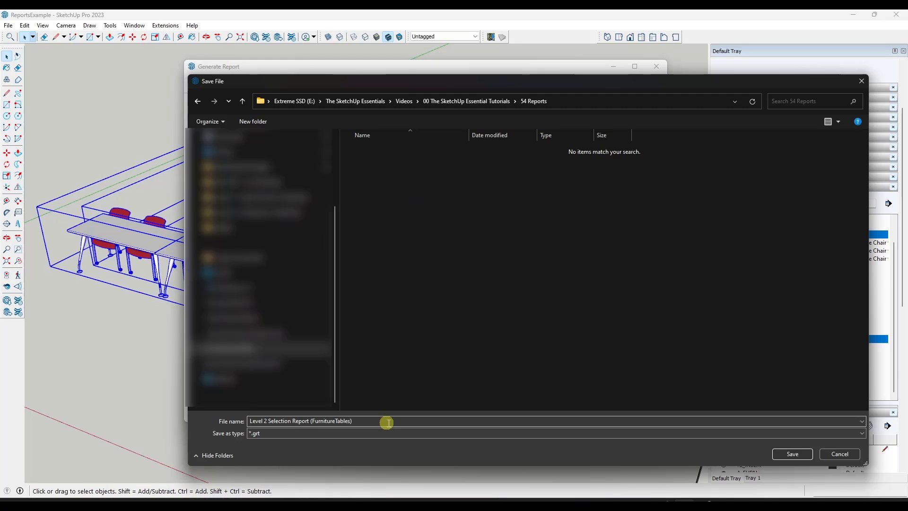
pyautogui.press('Return')
pyautogui.click(393, 412)
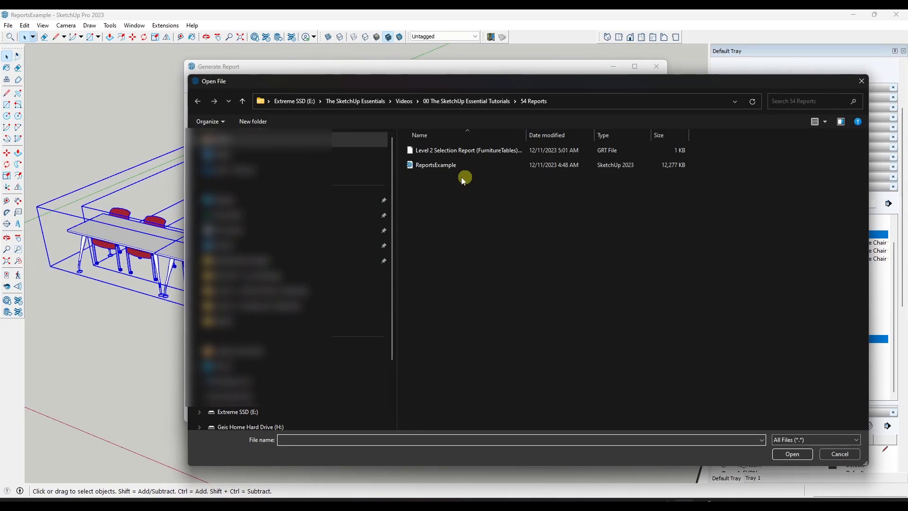
pyautogui.moveTo(392, 185); pyautogui.dragTo(228, 212)
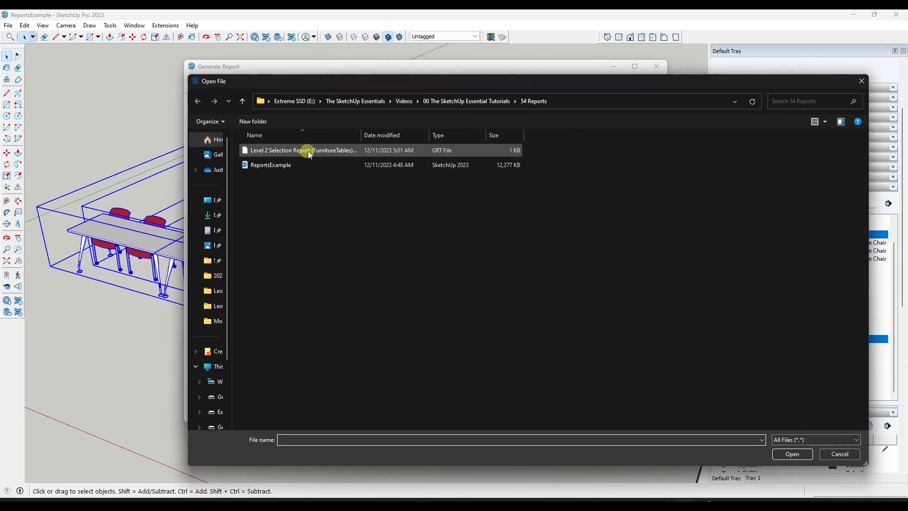
pyautogui.click(309, 154)
pyautogui.click(861, 81)
pyautogui.click(253, 310)
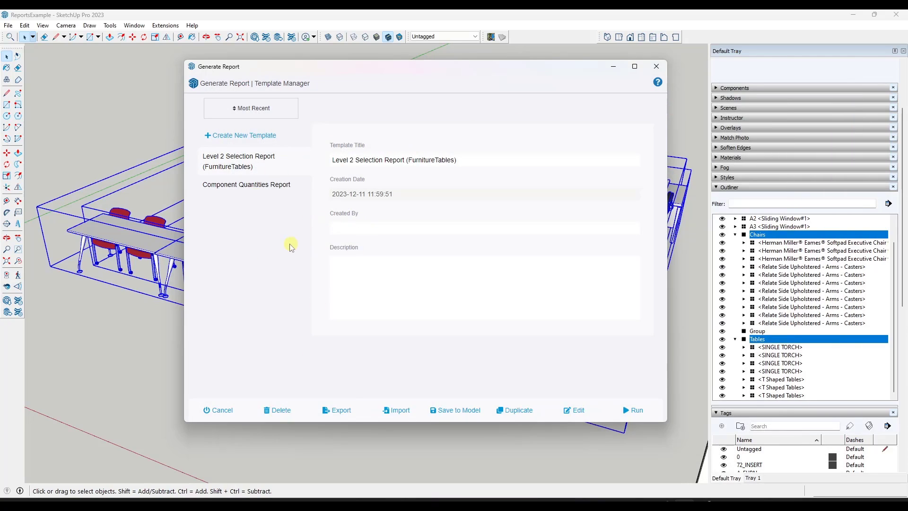
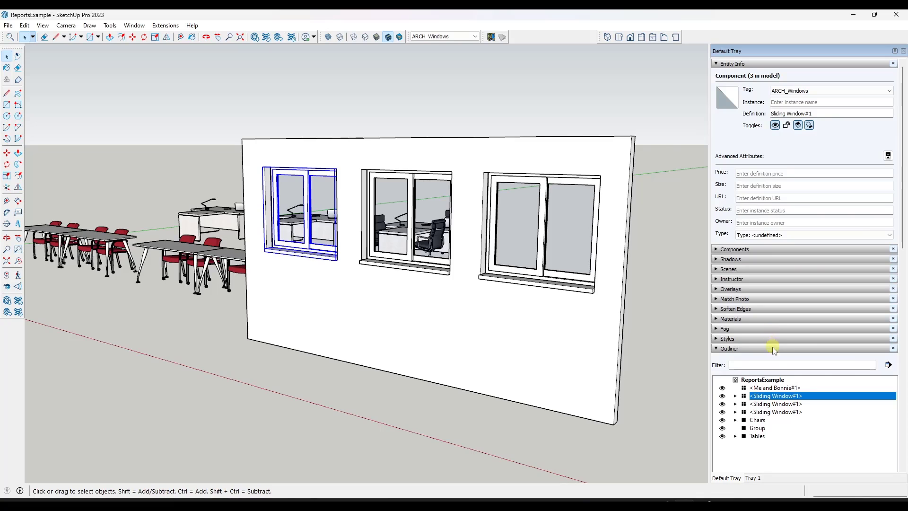
# Highlight the second and third Sliding Window components in turn to identify them on the wall.
pyautogui.click(776, 404)
pyautogui.click(777, 411)
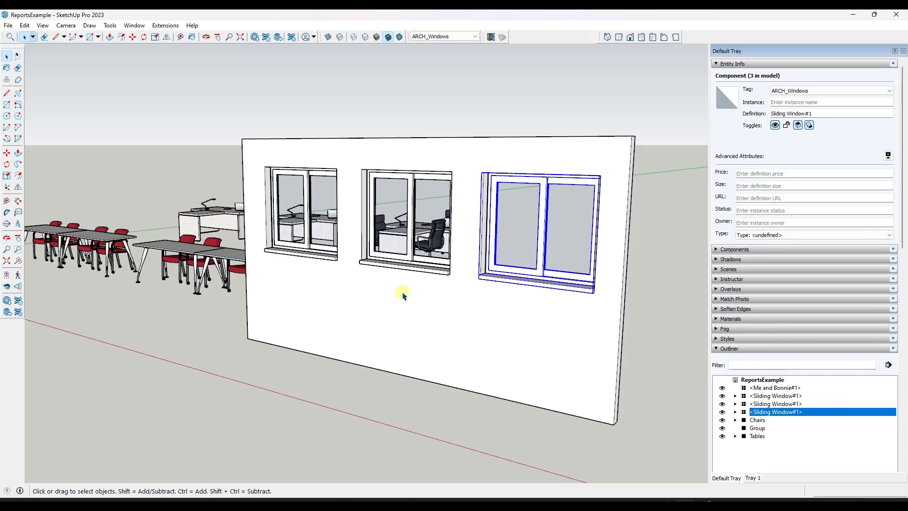
pyautogui.moveTo(402, 295); pyautogui.dragTo(416, 334, button='middle')
pyautogui.press('o')
pyautogui.moveTo(420, 339); pyautogui.dragTo(349, 251)
pyautogui.press('space')
pyautogui.moveTo(349, 251); pyautogui.dragTo(559, 251, button='middle')
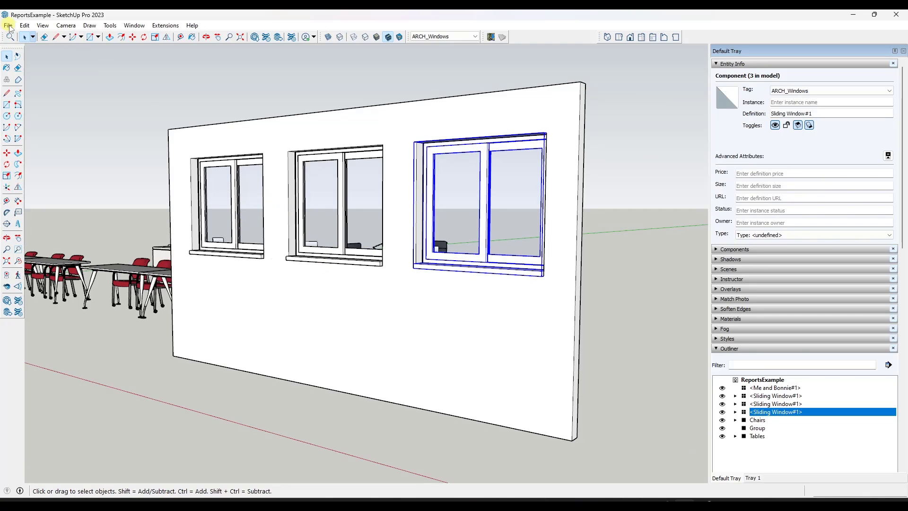
# Clear the selection and start a new report template.
pyautogui.click(151, 187)
pyautogui.click(8, 26)
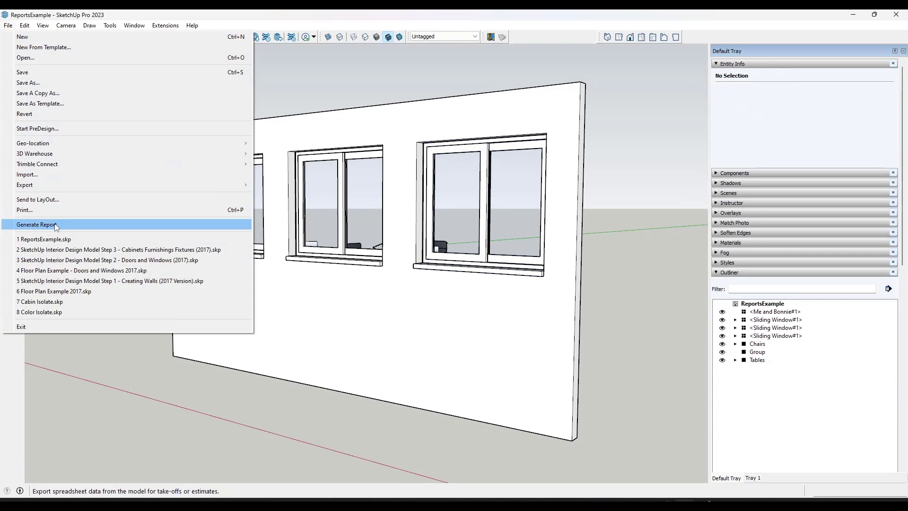
pyautogui.click(89, 224)
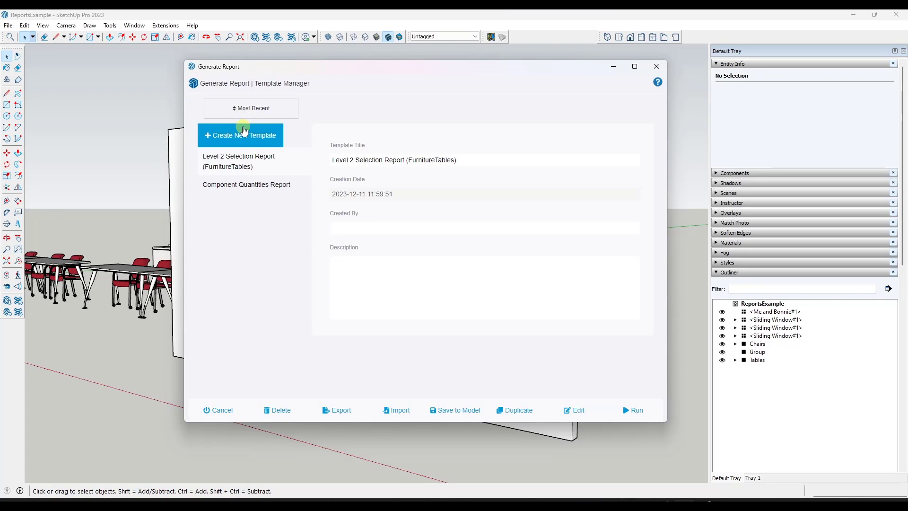
pyautogui.click(242, 136)
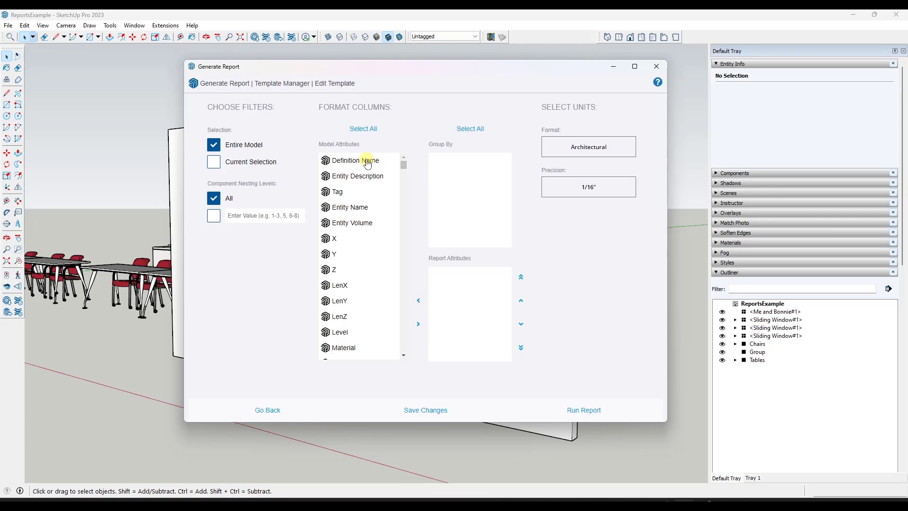
# Add Definition Name, Entity Name and Quantity as report attributes for the entire model, and run the report.
pyautogui.moveTo(368, 163); pyautogui.dragTo(478, 290)
pyautogui.moveTo(358, 192); pyautogui.dragTo(478, 296)
pyautogui.scroll(-2, 359, 309)
pyautogui.scroll(-2, 359, 309)
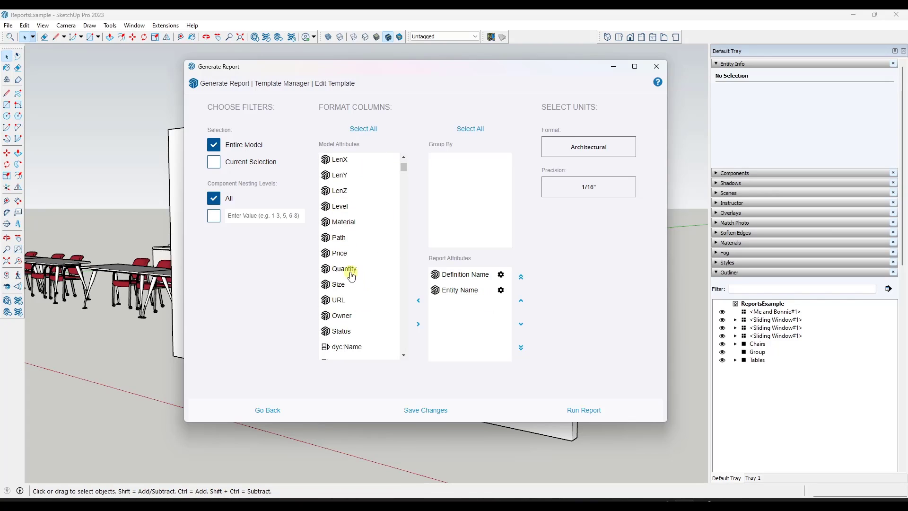
pyautogui.moveTo(349, 270); pyautogui.dragTo(495, 330)
pyautogui.click(610, 414)
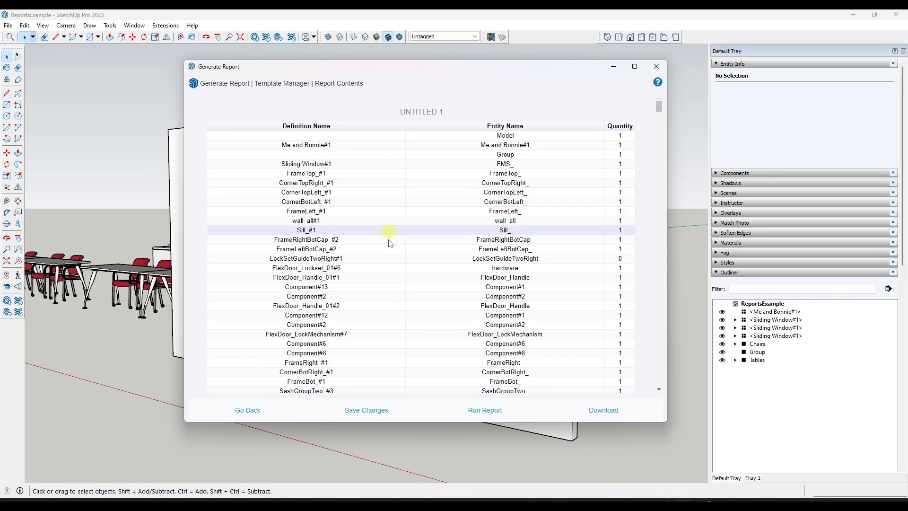
# Limit the template to component nesting level 2, run the report, and return to the template settings.
pyautogui.click(248, 411)
pyautogui.click(213, 216)
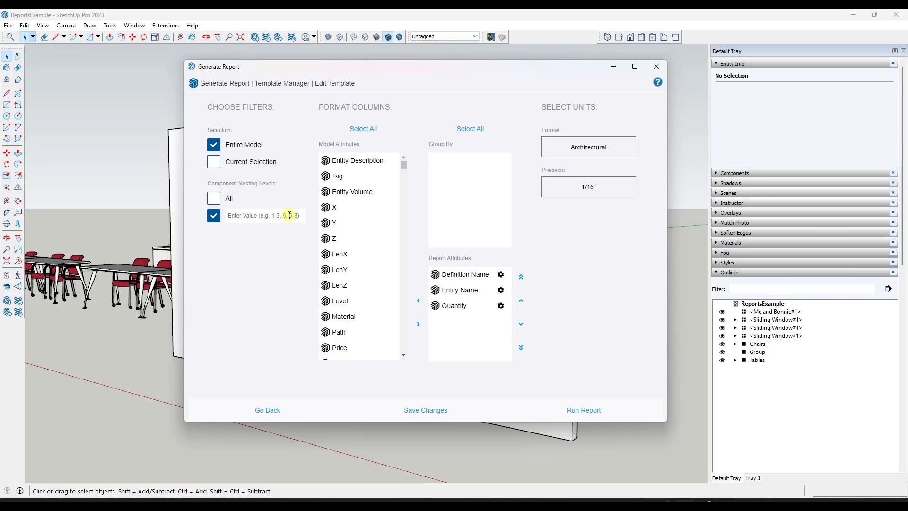
pyautogui.write('1')
pyautogui.click(573, 409)
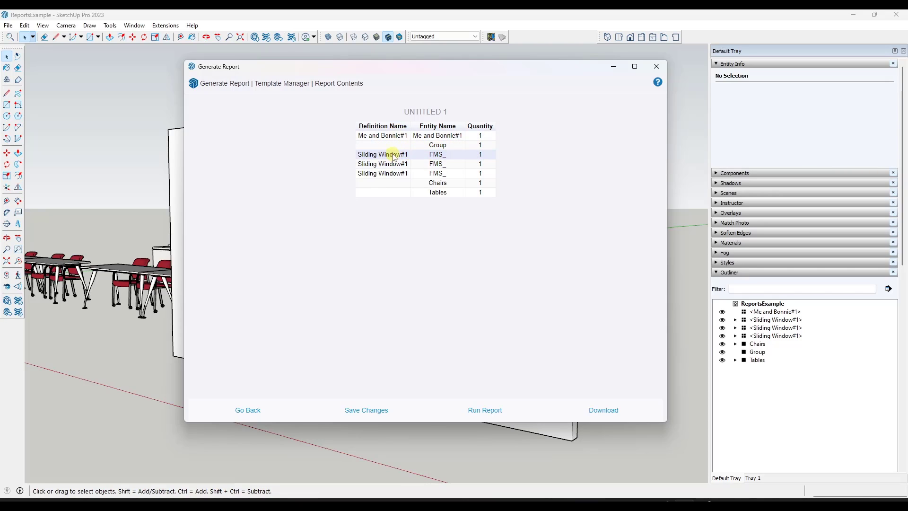
pyautogui.click(434, 157)
pyautogui.click(258, 413)
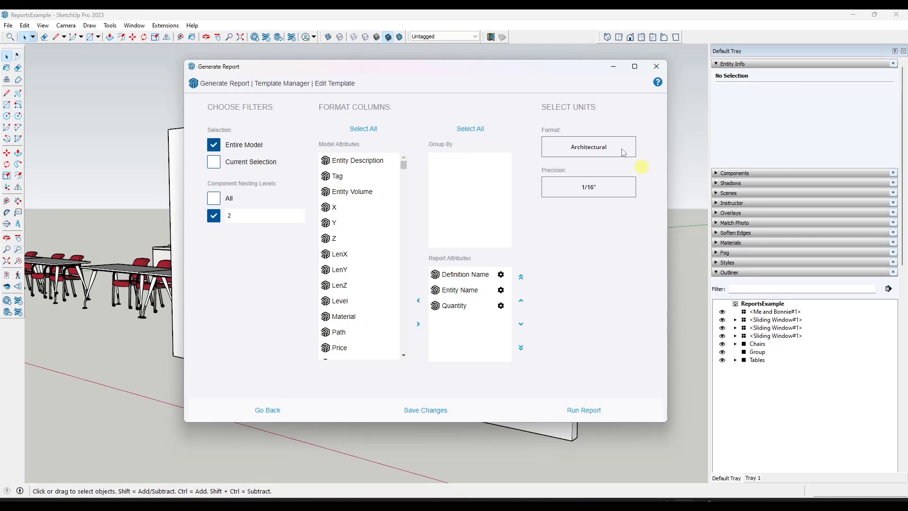
# Move the report window out of the way and give the leftmost window in the wall the instance name W1.
pyautogui.moveTo(483, 70); pyautogui.dragTo(0, 71)
pyautogui.click(203, 186)
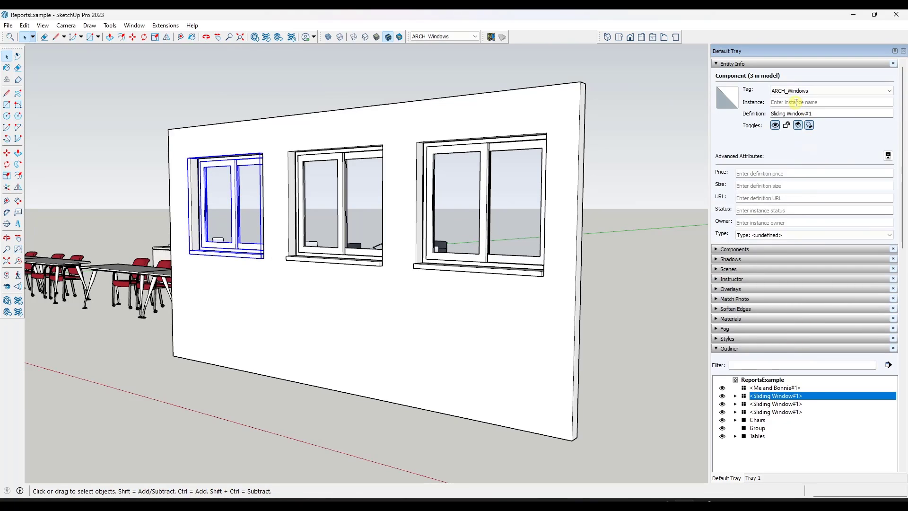
pyautogui.click(796, 102)
pyautogui.write('W1')
pyautogui.press('Tab')
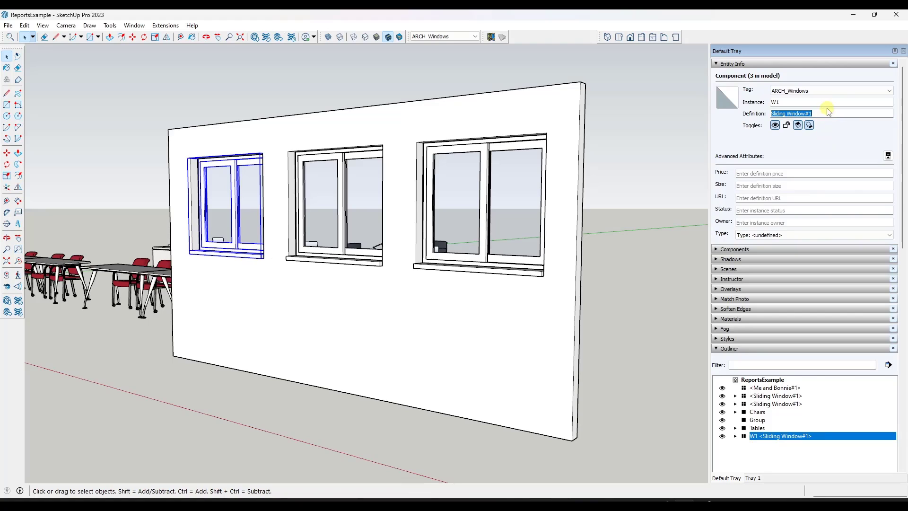
# Name the middle window instance W2 and the rightmost window instance W3.
pyautogui.click(341, 211)
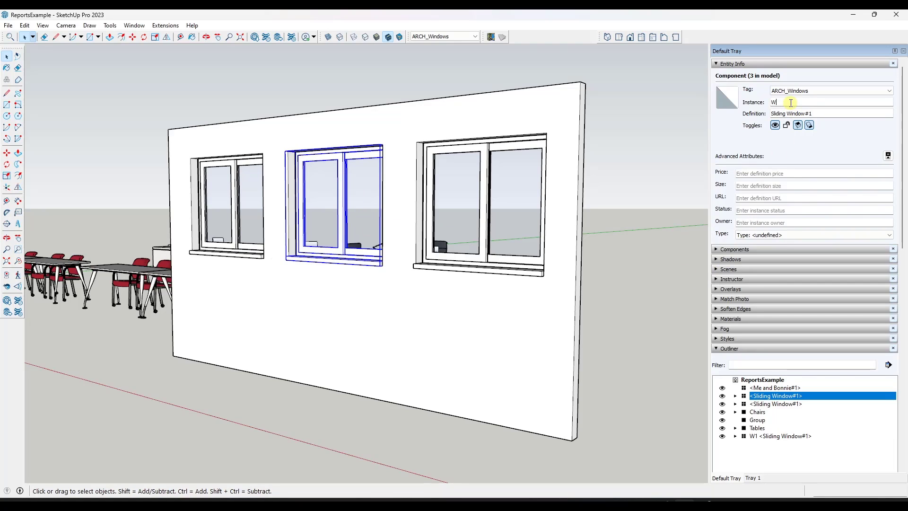
pyautogui.press('Return')
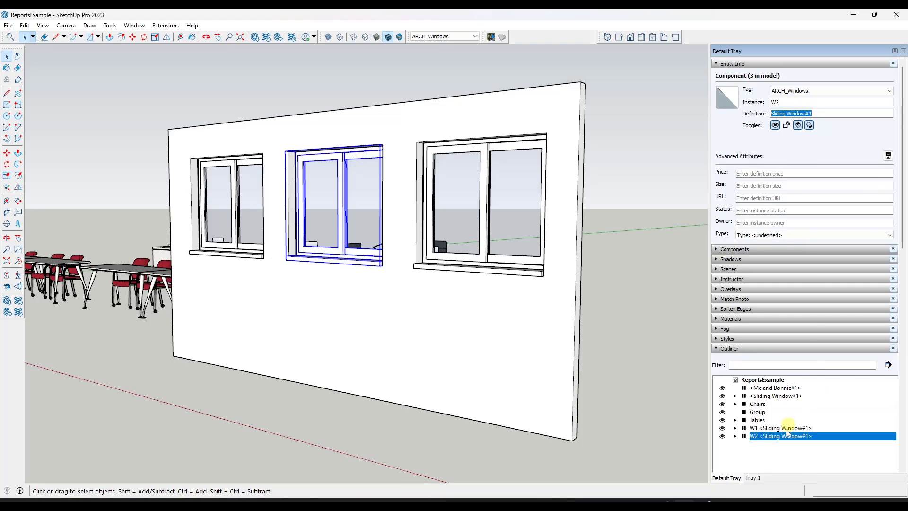
pyautogui.press('Tab')
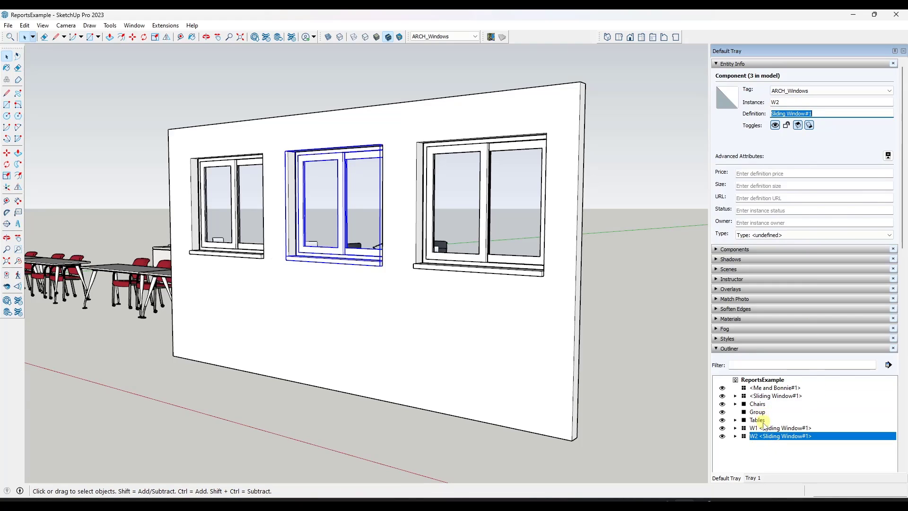
pyautogui.click(765, 437)
pyautogui.click(766, 396)
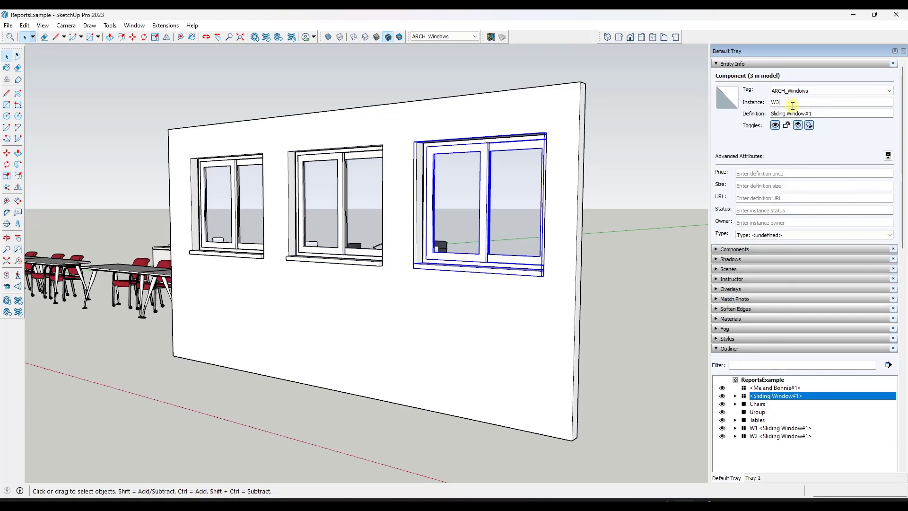
pyautogui.press('Return')
# Try grouping the W1, W2 and W3 windows together, and undo the grouping.
pyautogui.click(766, 420)
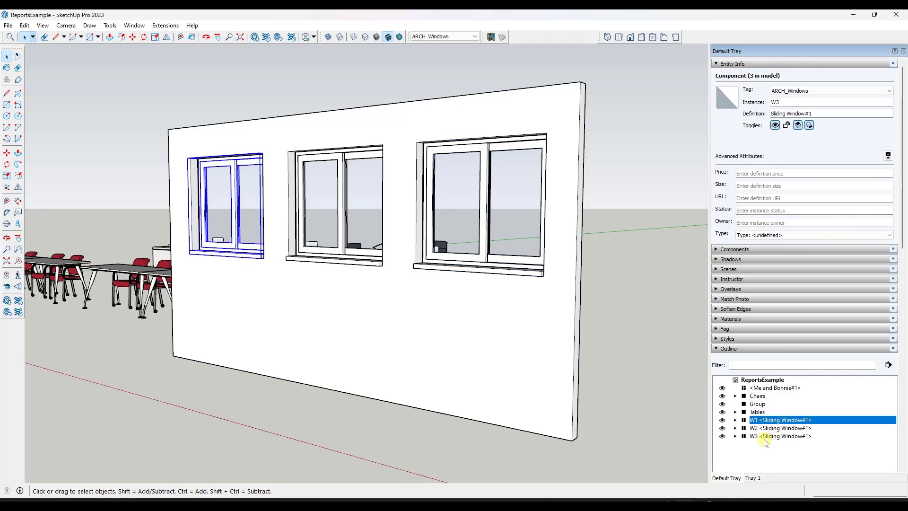
pyautogui.keyDown('shift'); pyautogui.click(765, 438); pyautogui.keyUp('shift')
pyautogui.rightClick(765, 437)
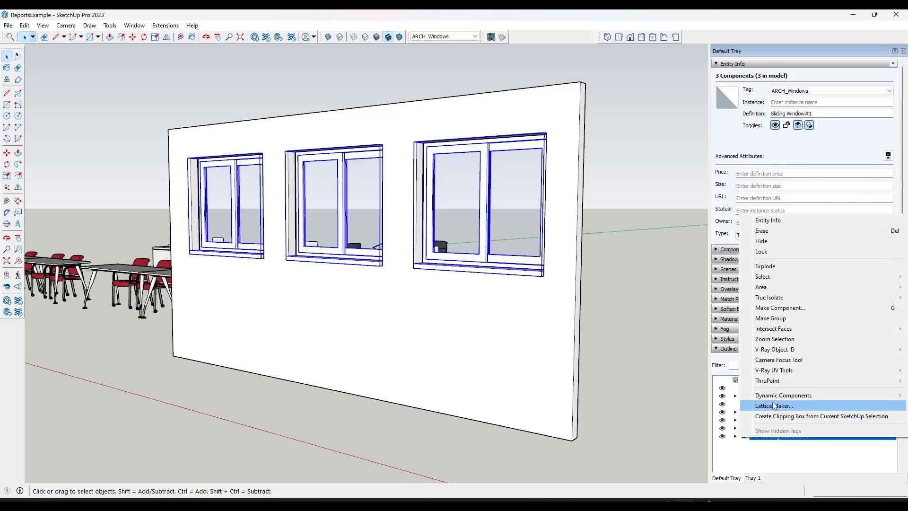
pyautogui.click(771, 318)
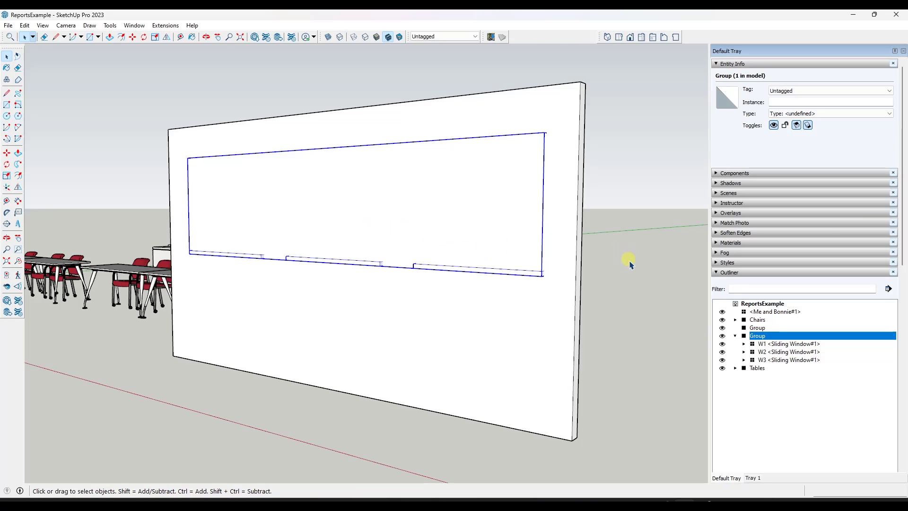
pyautogui.hotkey('ctrl', 'z')
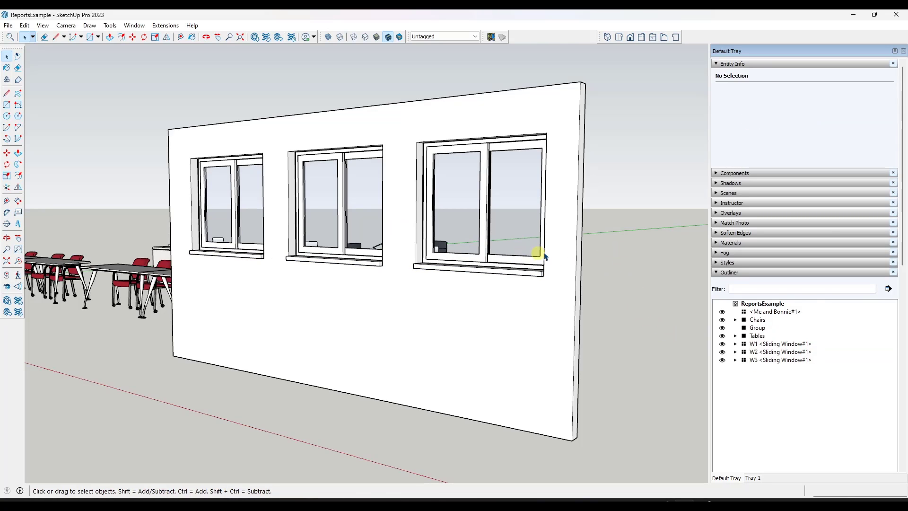
# Bring the report template settings back over the model and run the report on the named windows.
pyautogui.moveTo(538, 254); pyautogui.dragTo(594, 248, button='middle')
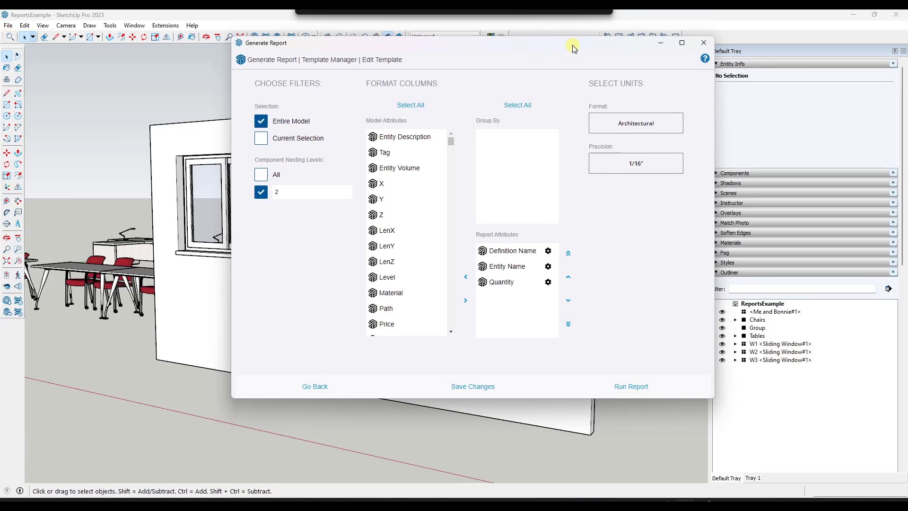
pyautogui.moveTo(574, 44); pyautogui.dragTo(500, 60)
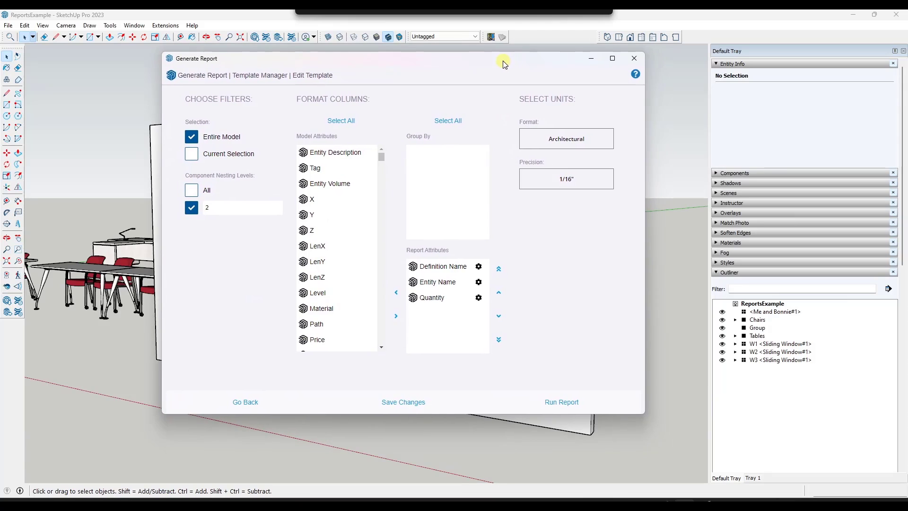
pyautogui.click(545, 400)
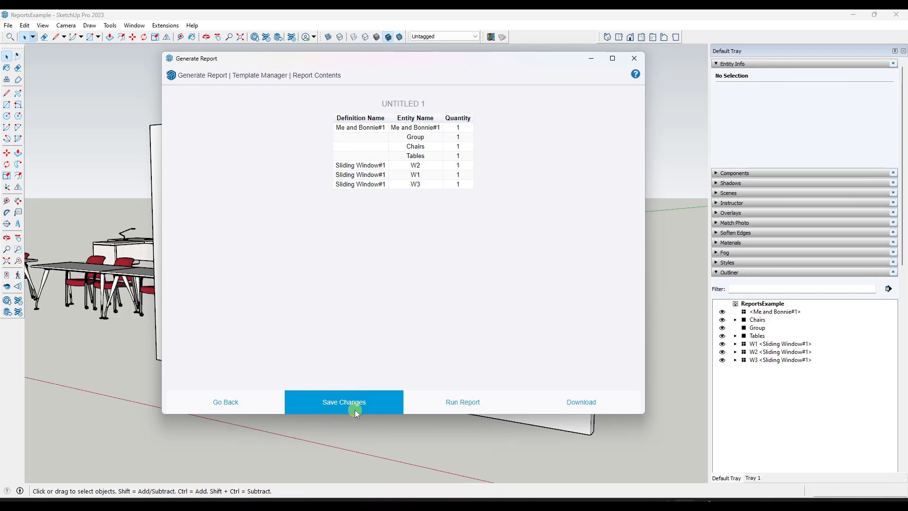
# Return to the template settings, place Entity Name before Definition Name in the report attributes, and rerun the report.
pyautogui.click(220, 410)
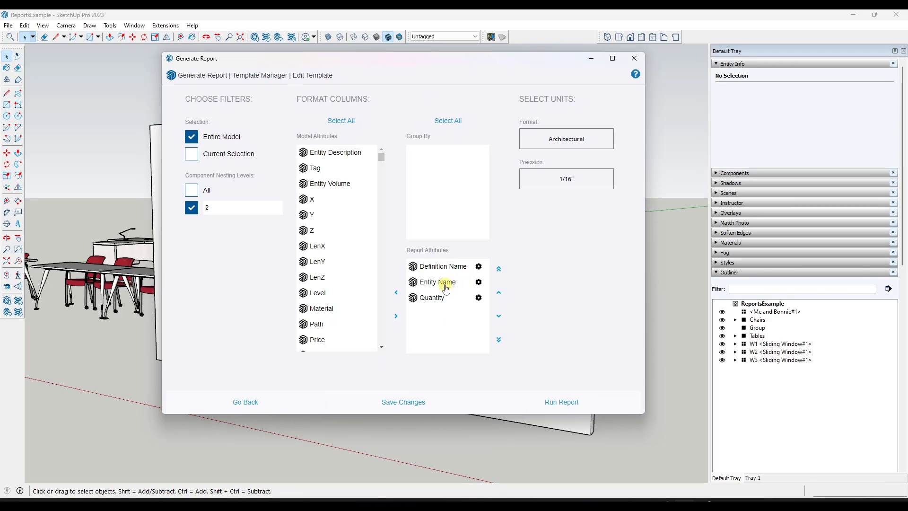
pyautogui.moveTo(445, 283); pyautogui.dragTo(445, 261)
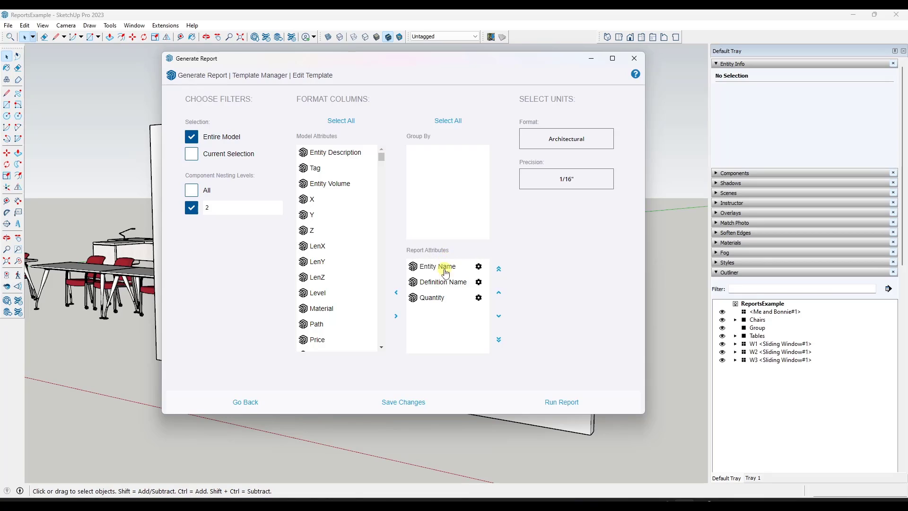
pyautogui.click(549, 402)
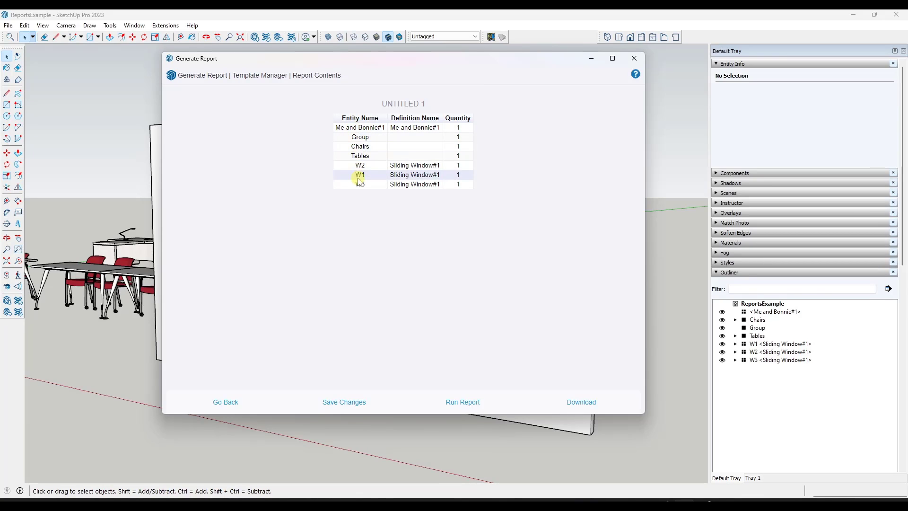
# Return to the template settings, select the W1, W2 and W3 windows in the model, and rerun the report.
pyautogui.click(249, 401)
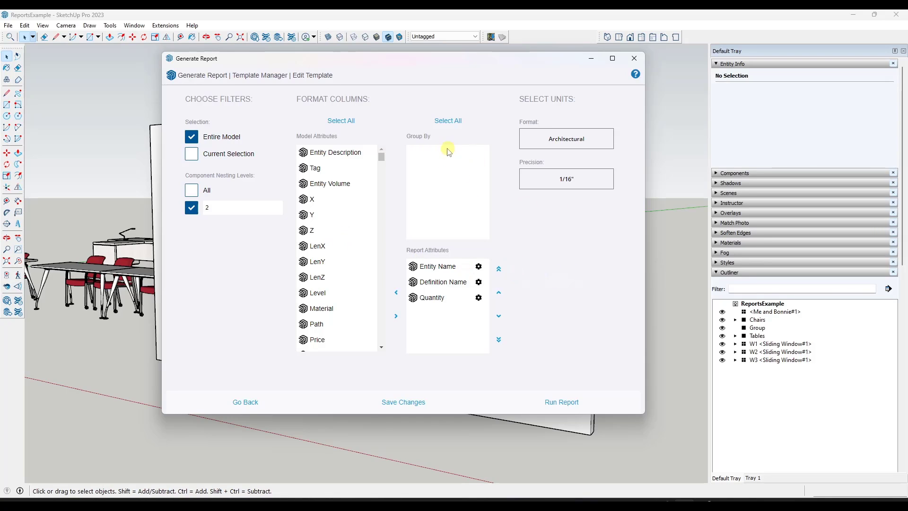
pyautogui.click(757, 346)
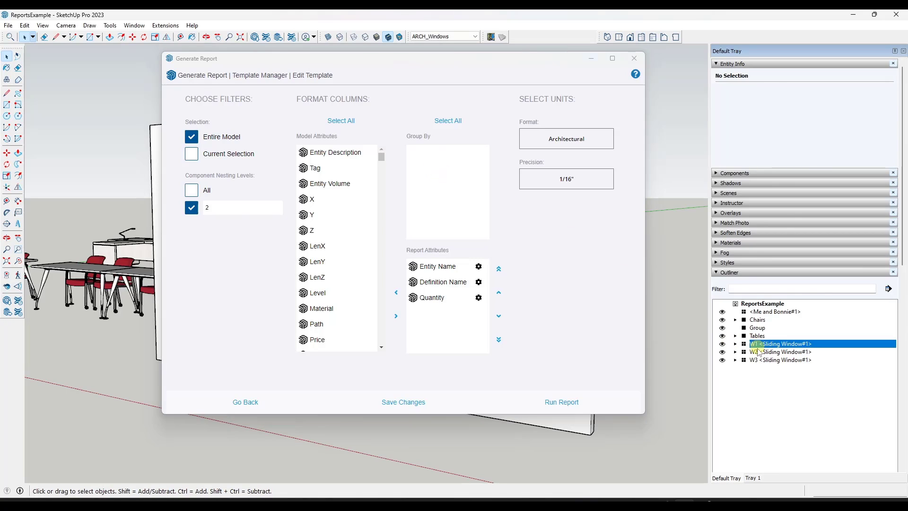
pyautogui.keyDown('shift'); pyautogui.click(762, 436); pyautogui.keyUp('shift')
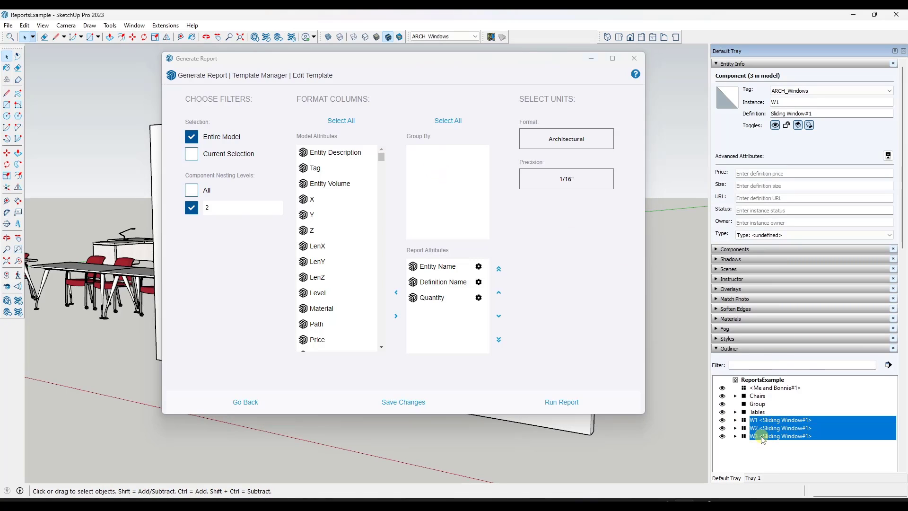
pyautogui.click(553, 402)
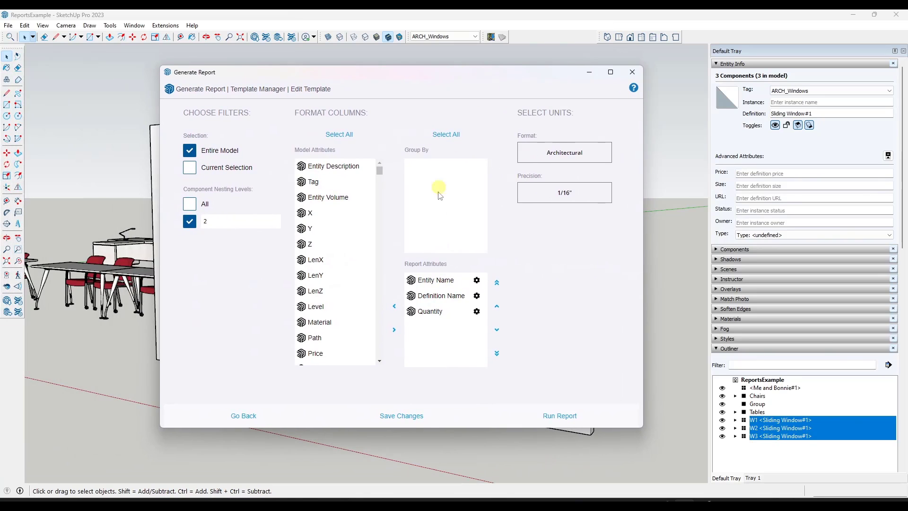
pyautogui.click(556, 416)
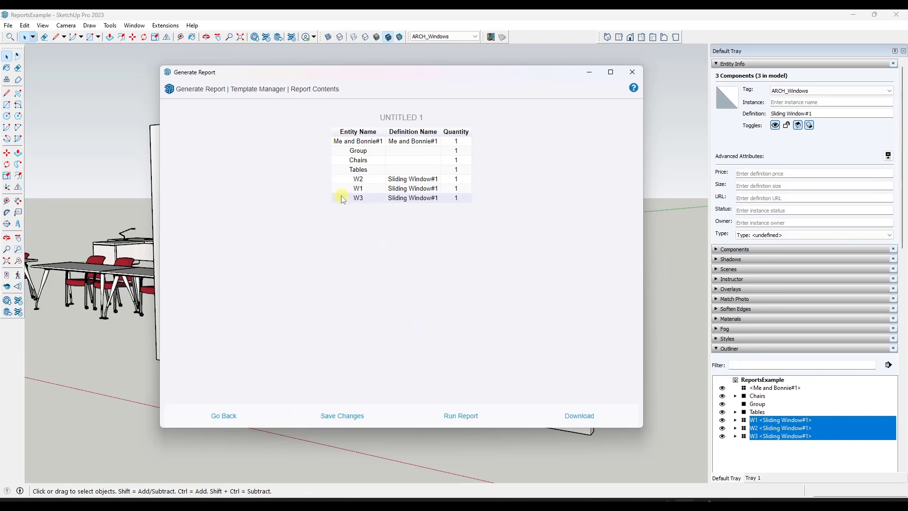
# Return to the template list, select the Tables and Chairs groups, and run the Level 2 Selection Report (FurnitureTables) template.
pyautogui.click(232, 415)
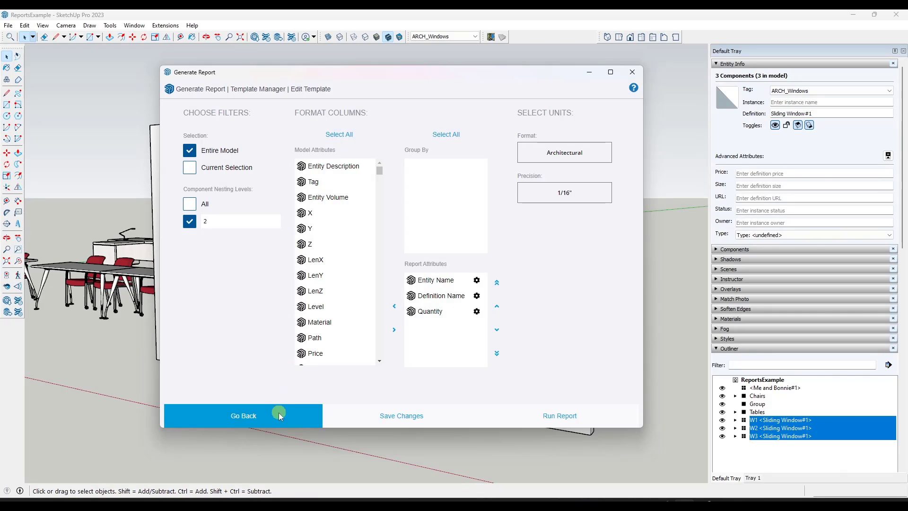
pyautogui.click(264, 416)
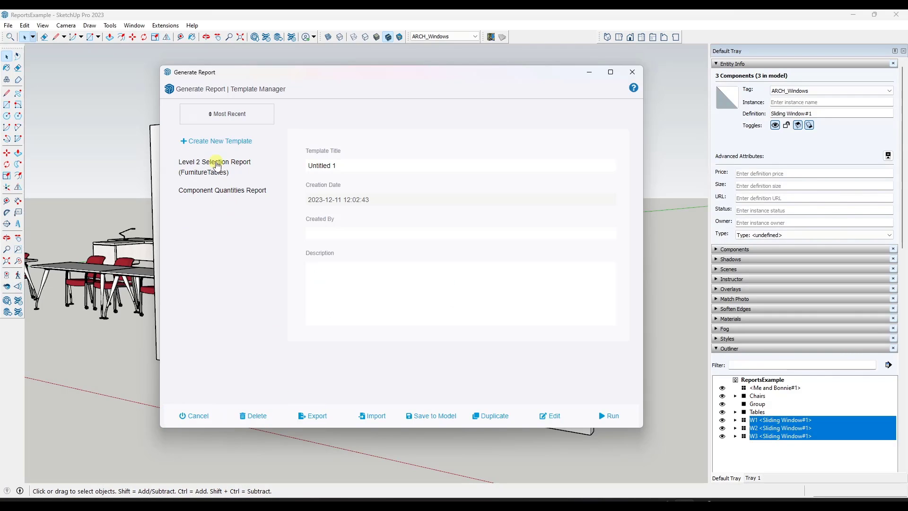
pyautogui.click(120, 277)
pyautogui.scroll(-2, 142, 298)
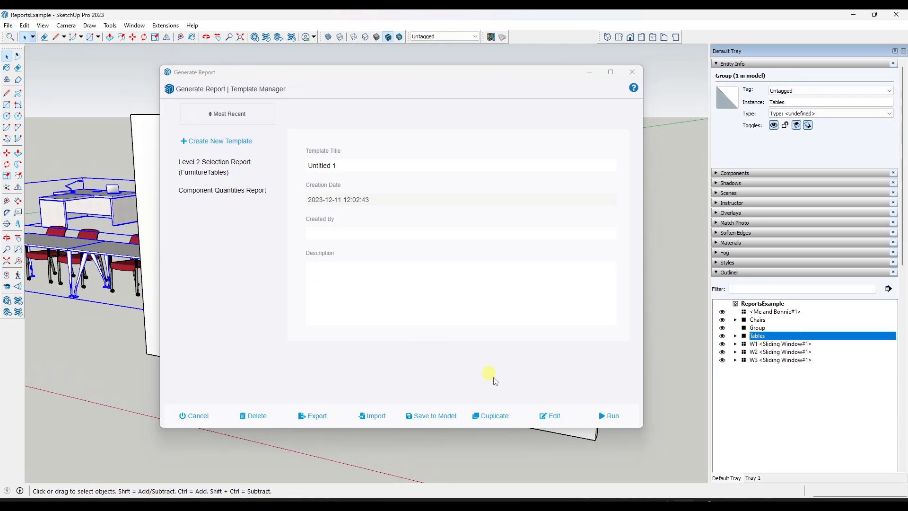
pyautogui.scroll(-2, 568, 440)
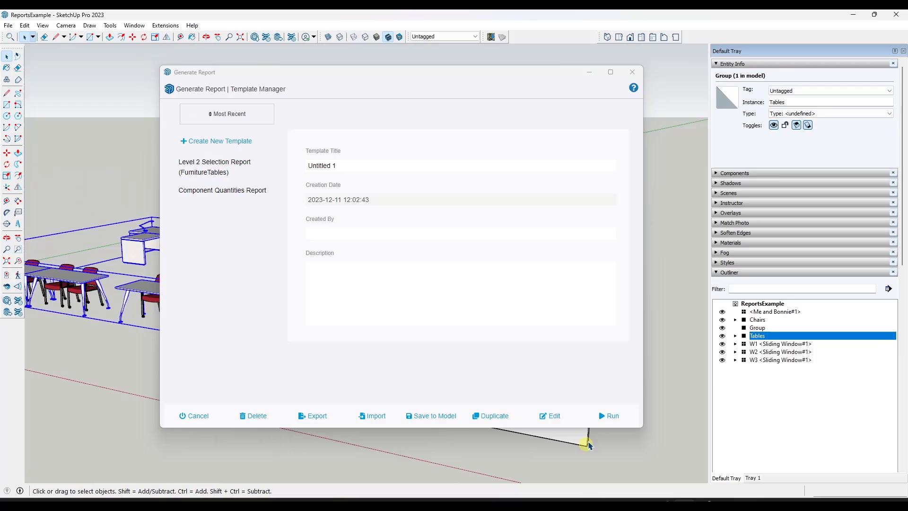
pyautogui.keyDown('ctrl'); pyautogui.click(762, 321); pyautogui.keyUp('ctrl')
pyautogui.click(207, 173)
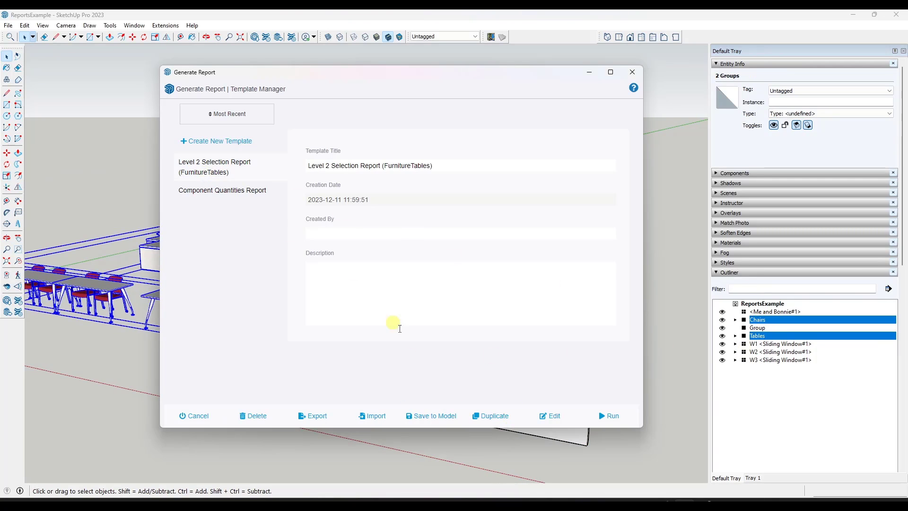
pyautogui.click(609, 416)
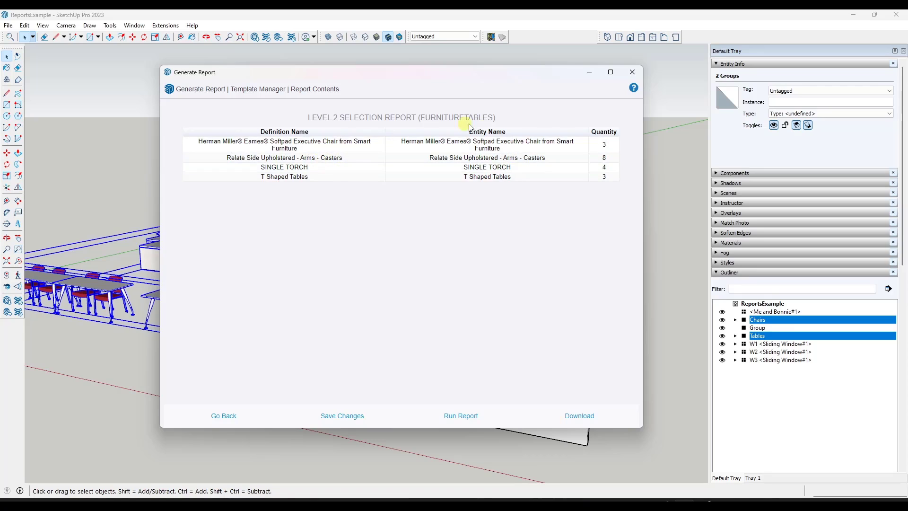
# Move Definition Name from the grouping to the start of the report attributes, and rerun the furniture report.
pyautogui.click(218, 416)
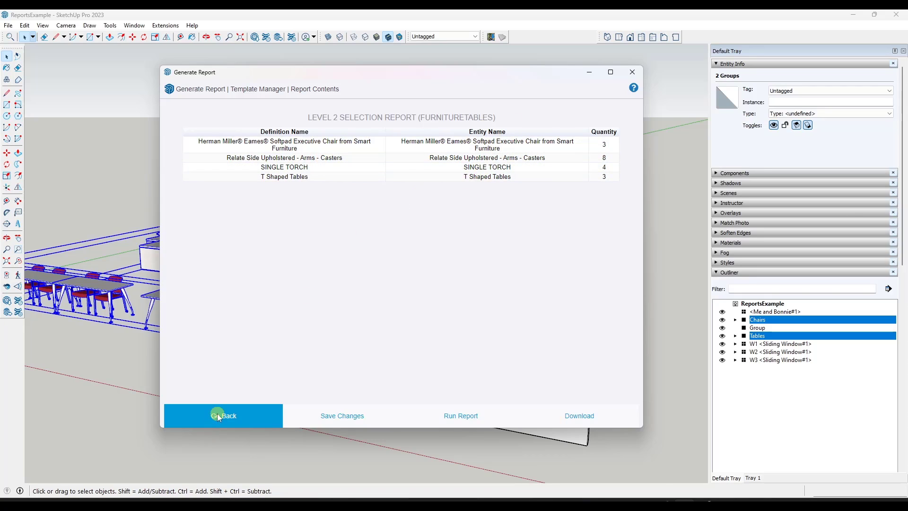
pyautogui.click(516, 423)
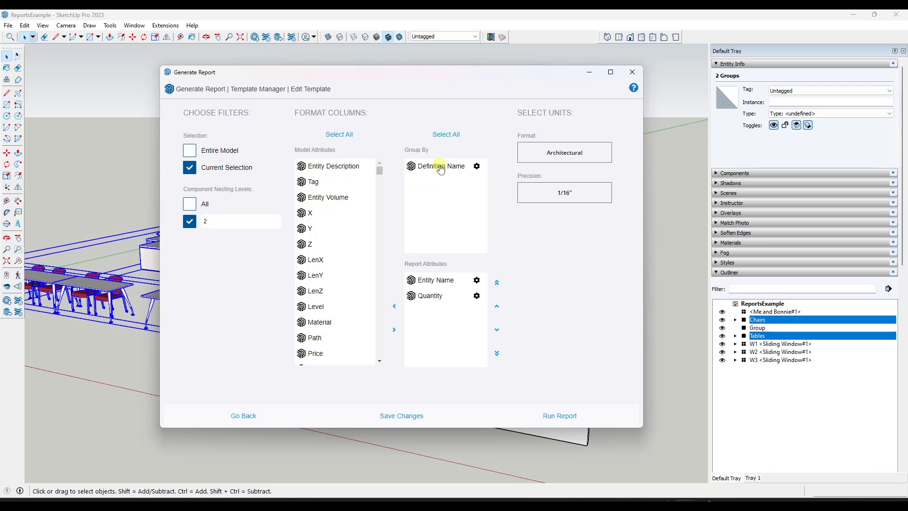
pyautogui.moveTo(435, 169); pyautogui.dragTo(444, 279)
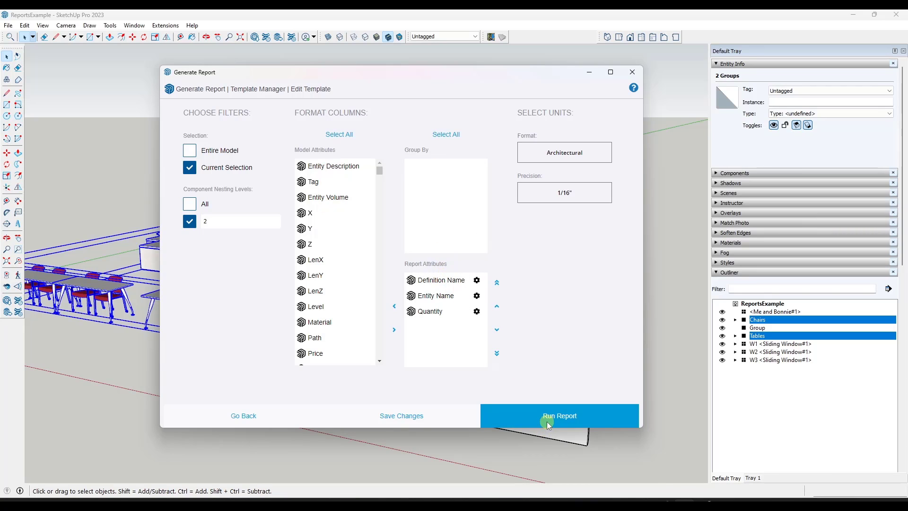
pyautogui.click(544, 419)
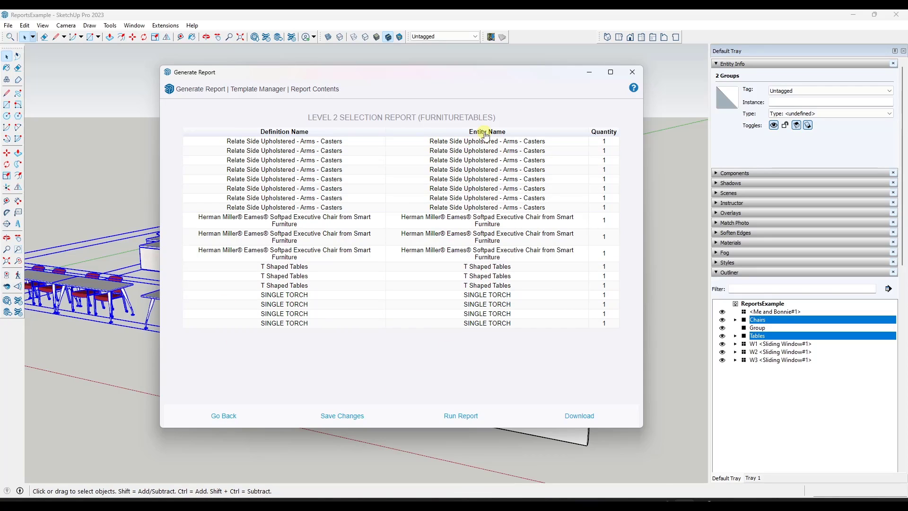
# Download the report as Furniture Report into the 54 Reports folder.
pyautogui.click(582, 414)
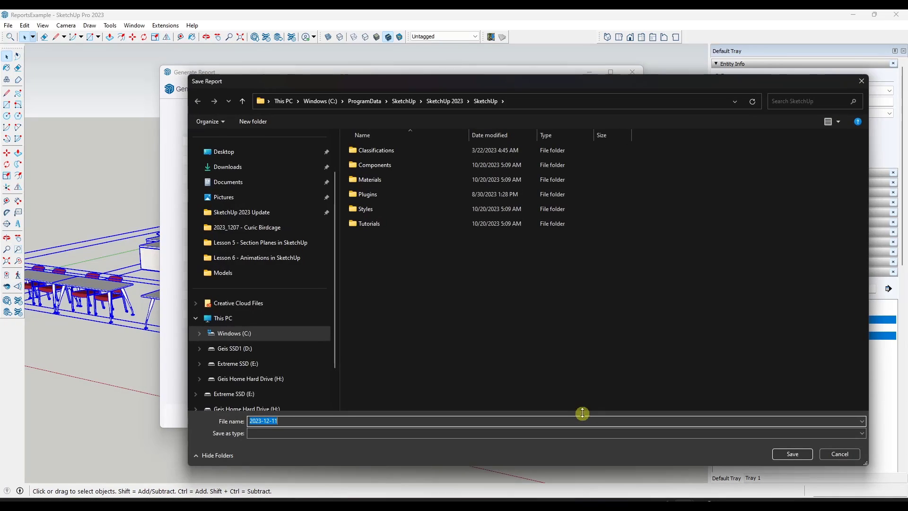
pyautogui.click(310, 421)
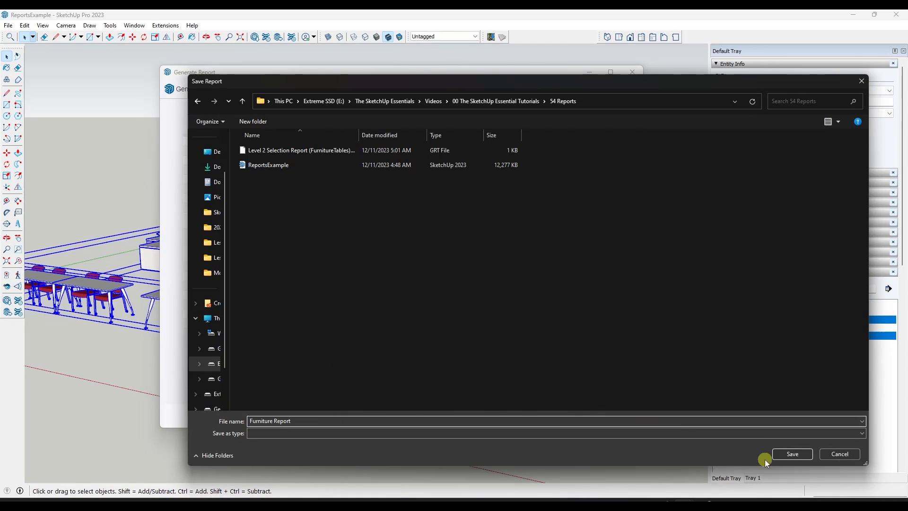
pyautogui.click(792, 453)
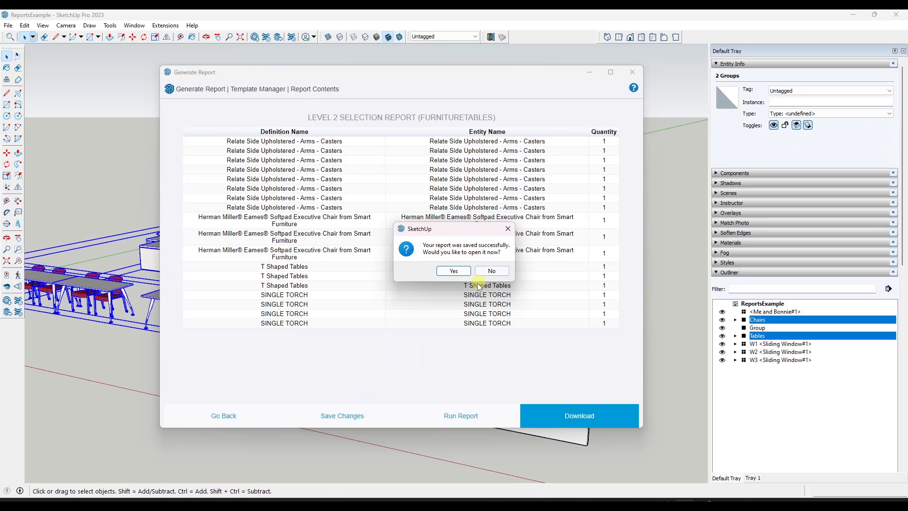
# Open the downloaded report in Excel and fit the widths of columns A and B to their contents.
pyautogui.click(454, 271)
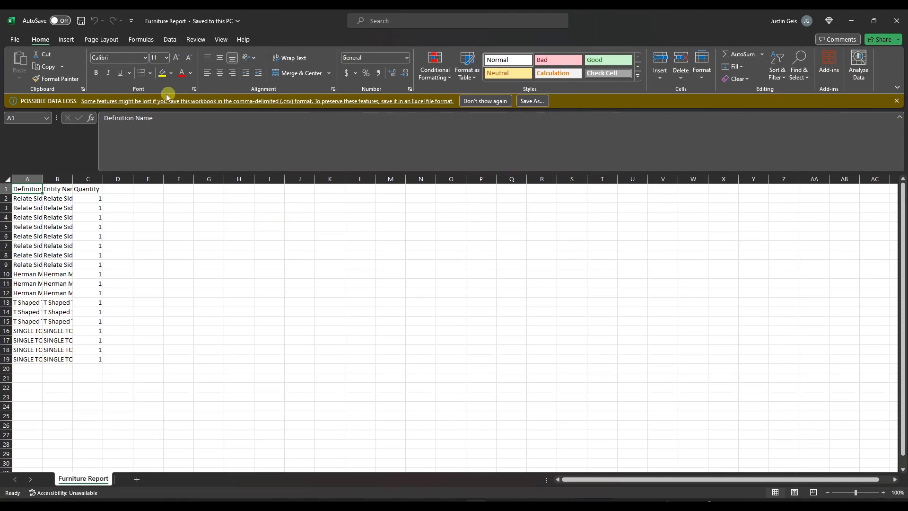
pyautogui.doubleClick(43, 179)
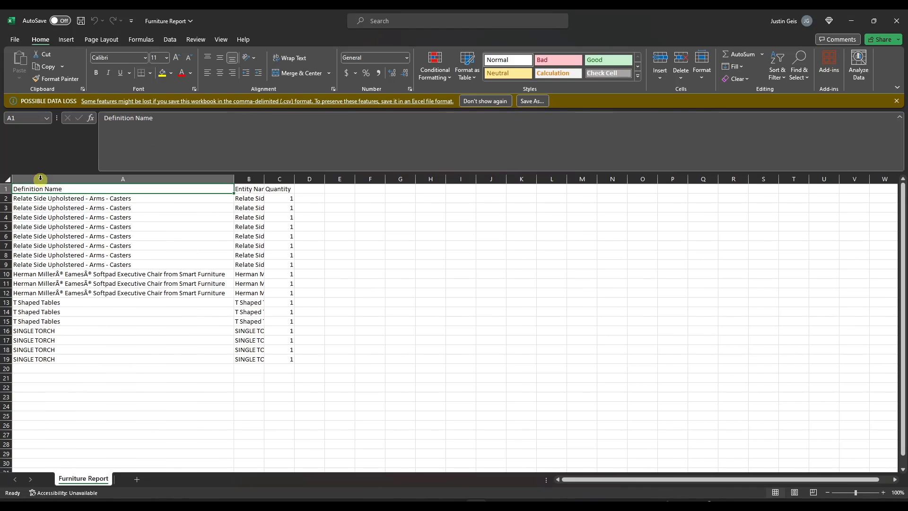
pyautogui.doubleClick(262, 179)
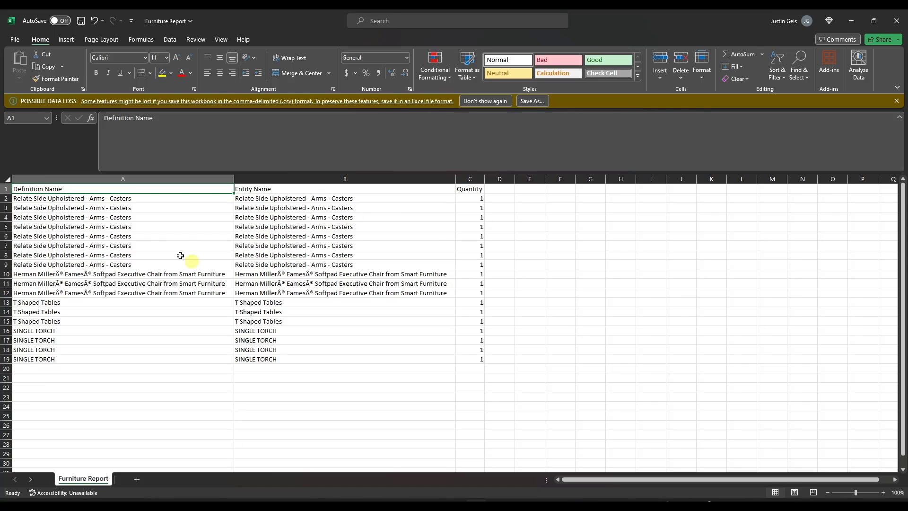
# Insert blank rows at rows 3 and 5 of the furniture list.
pyautogui.click(198, 248)
pyautogui.press('Up')
pyautogui.press('Up')
pyautogui.press('Up')
pyautogui.press('Up')
pyautogui.press('Up')
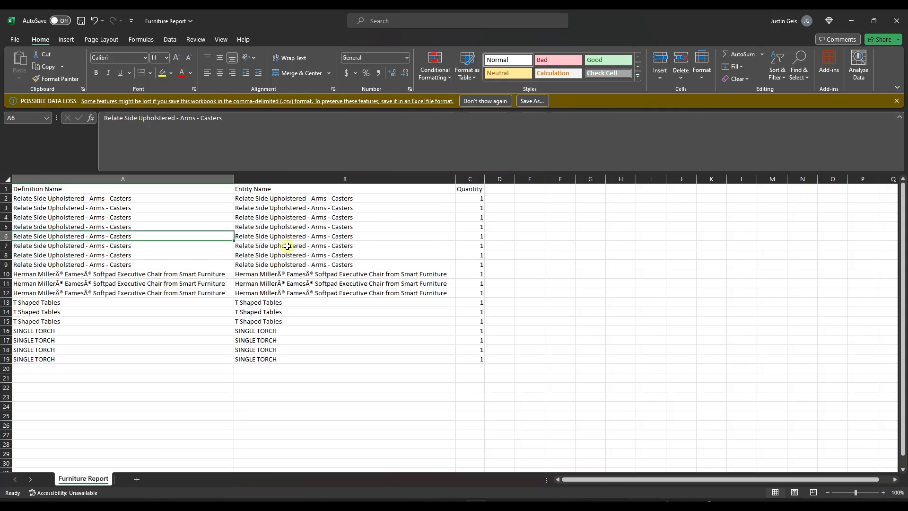
pyautogui.press('Down')
pyautogui.hotkey('shift', 'space')
pyautogui.hotkey('ctrl', 'shift', '+')
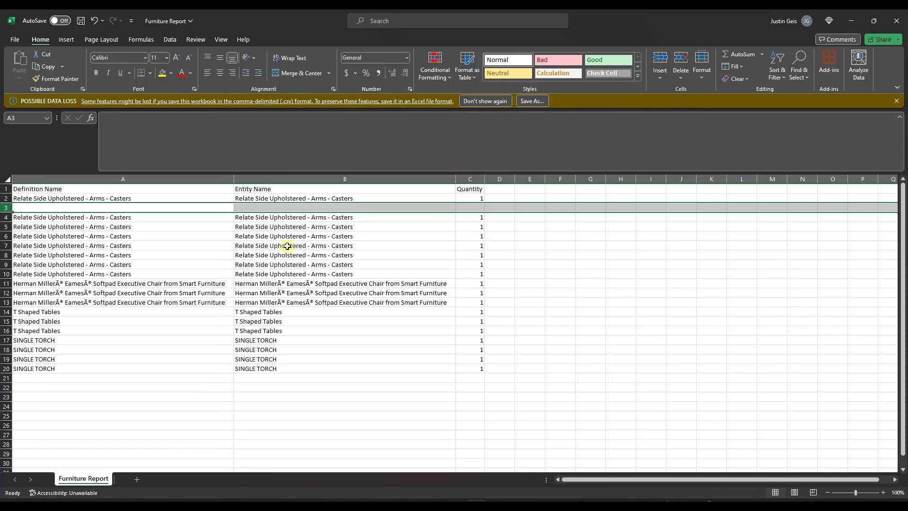
pyautogui.press('Down')
pyautogui.press('Down')
pyautogui.hotkey('shift', 'space')
pyautogui.hotkey('ctrl', 'shift', '+')
# Try inserting a blank column before Entity Name, and remove it again.
pyautogui.press('Right')
pyautogui.hotkey('ctrl', 'space')
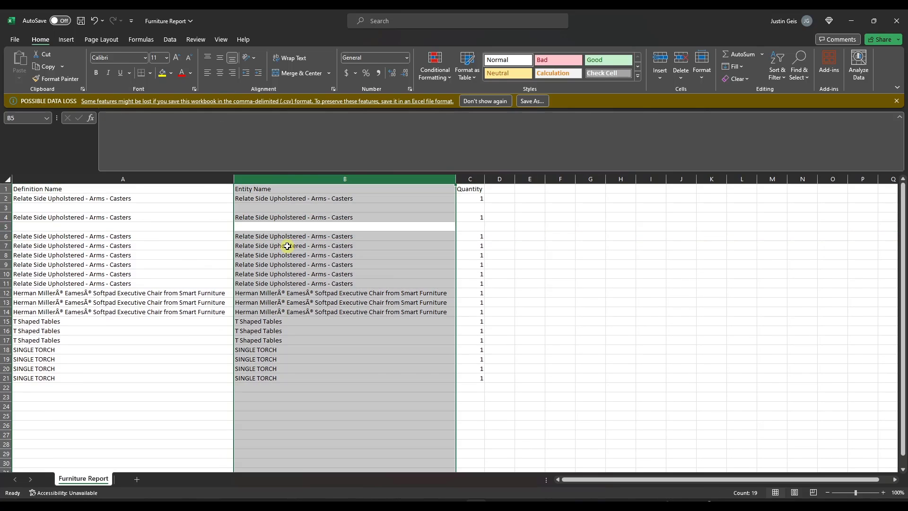
pyautogui.hotkey('ctrl', 'shift', '+')
pyautogui.hotkey('ctrl', '-')
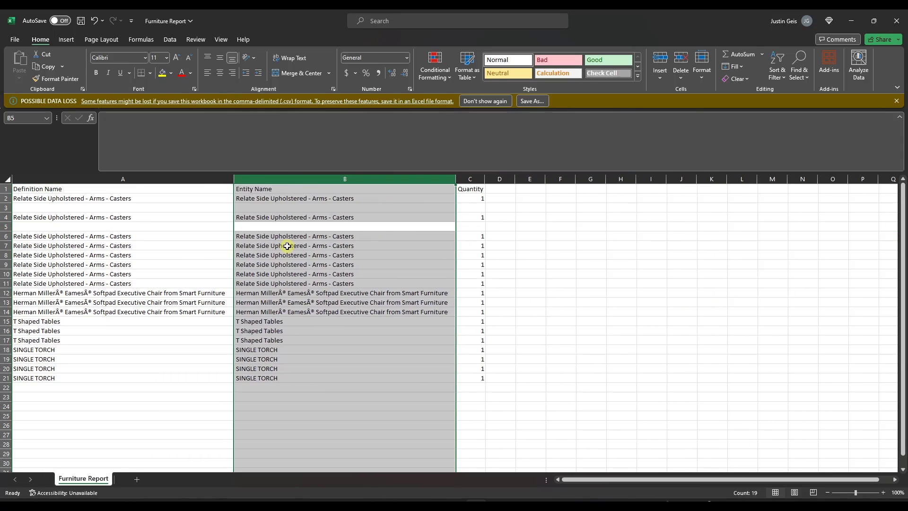
# Delete the blank rows 5 and 3 from the furniture list.
pyautogui.press('Left')
pyautogui.hotkey('shift', 'space')
pyautogui.hotkey('ctrl', '-')
pyautogui.press('Up')
pyautogui.hotkey('shift', 'space')
pyautogui.press('Up')
pyautogui.hotkey('shift', 'space')
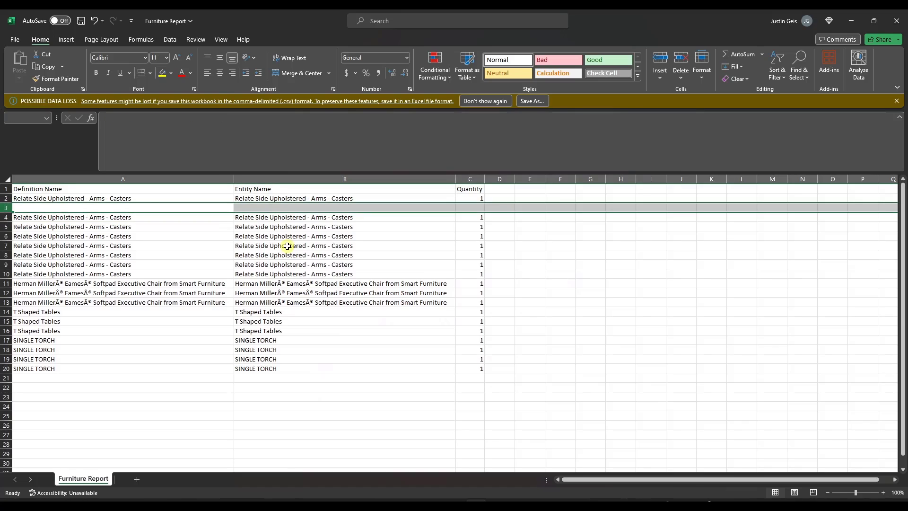
pyautogui.hotkey('ctrl', '-')
pyautogui.press('Right')
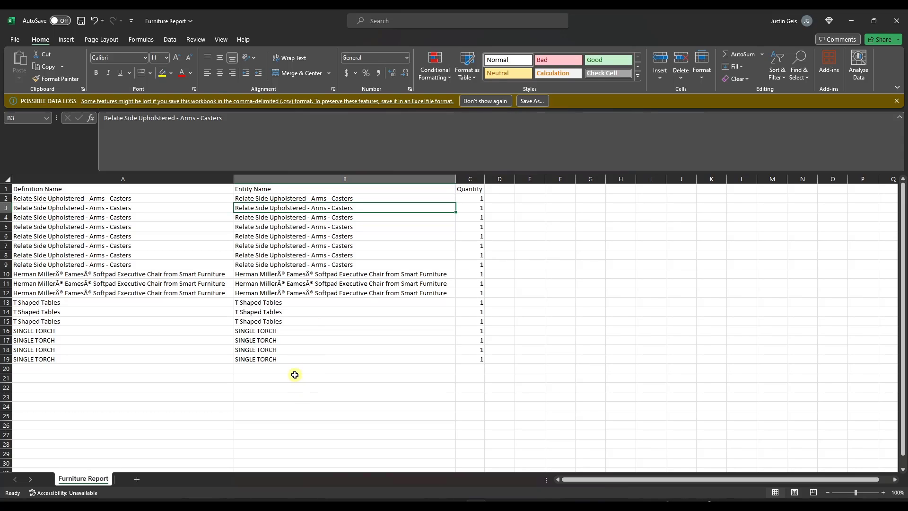
# Switch to LayOut and insert the Furniture Report file as a table on the inside page.
pyautogui.click(256, 498)
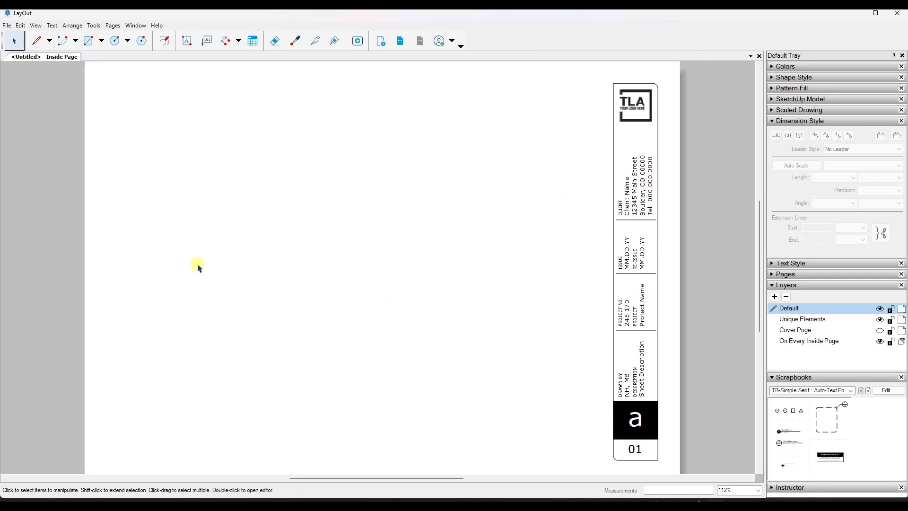
pyautogui.click(6, 25)
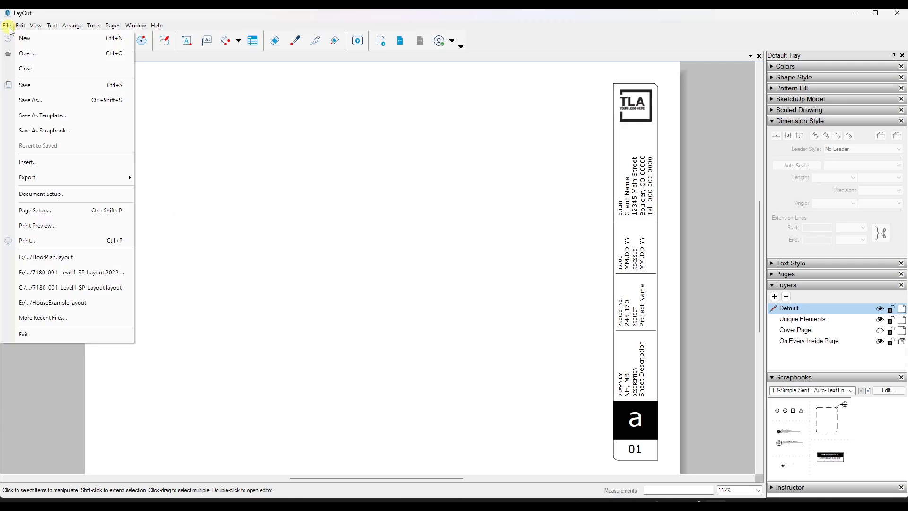
pyautogui.click(49, 165)
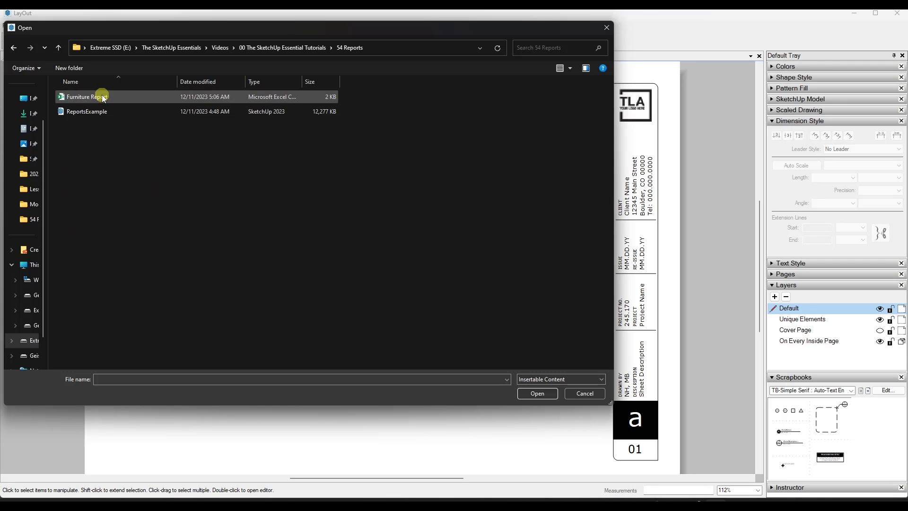
pyautogui.doubleClick(103, 96)
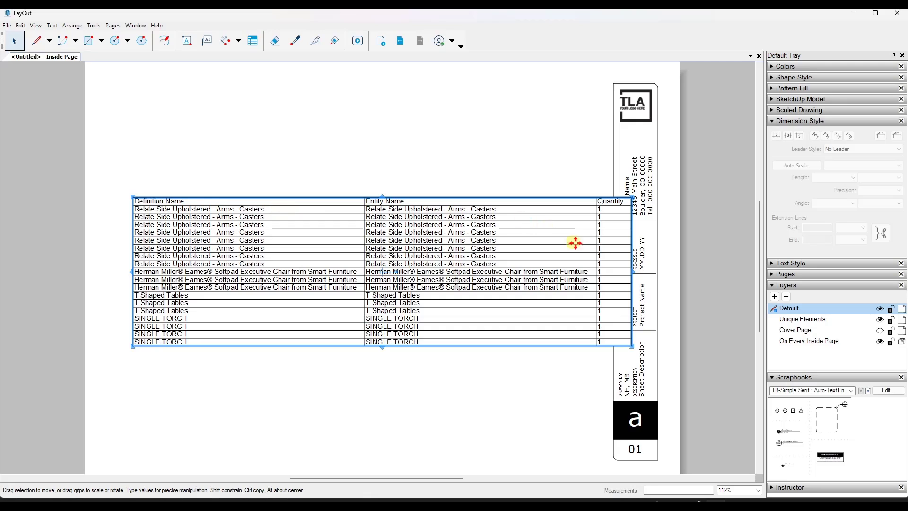
# Narrow the inserted table to clear the title block and stretch its height until the wrapped Herman Miller rows fit.
pyautogui.moveTo(633, 271); pyautogui.dragTo(569, 264)
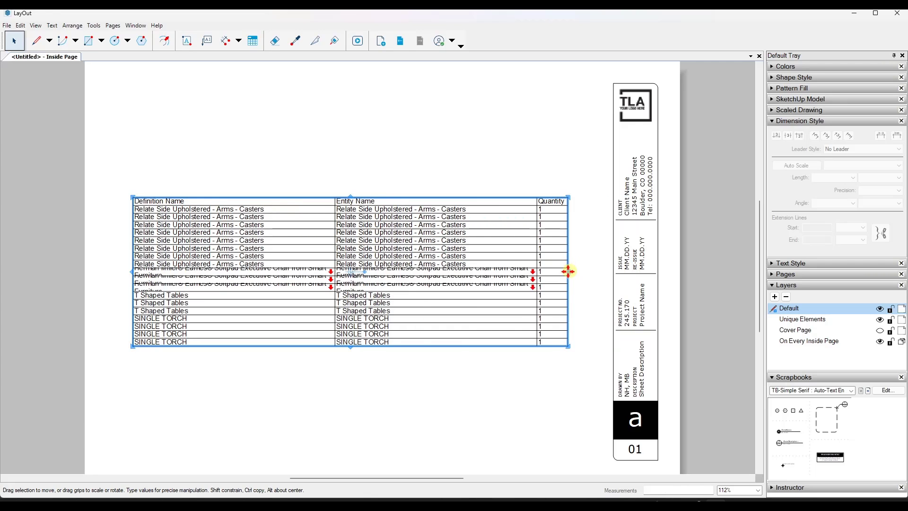
pyautogui.moveTo(568, 346); pyautogui.dragTo(567, 381)
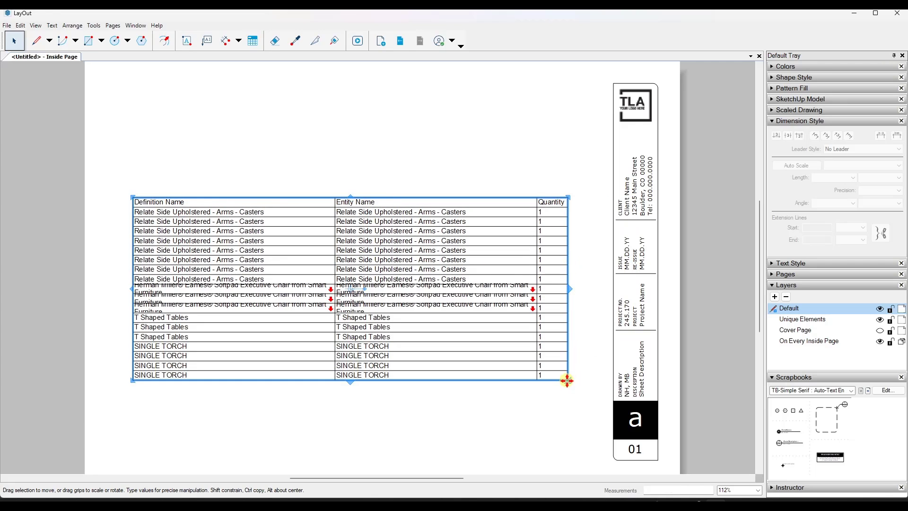
pyautogui.moveTo(340, 381); pyautogui.dragTo(350, 432)
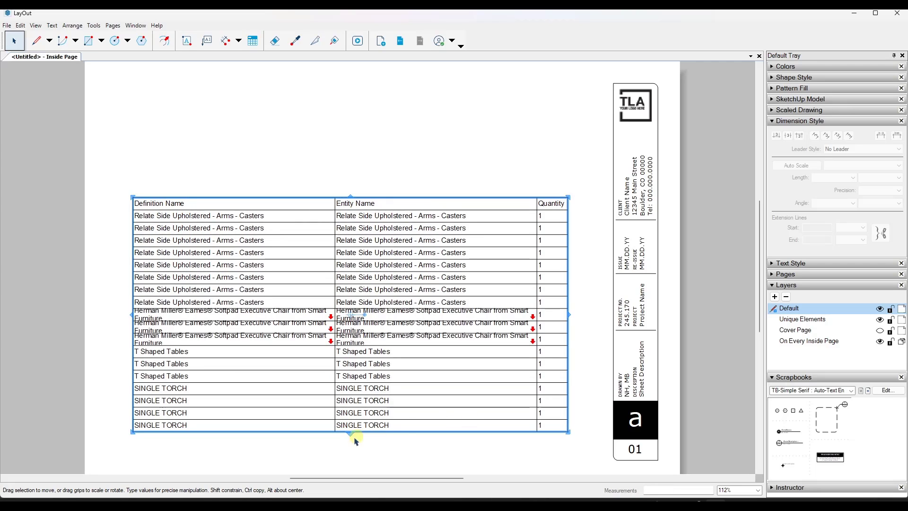
pyautogui.moveTo(356, 196); pyautogui.dragTo(350, 111)
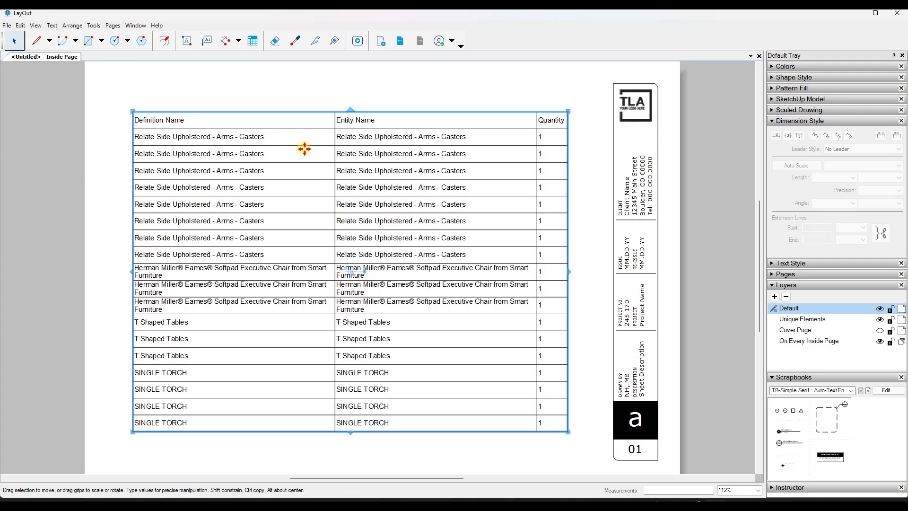
# Switch to Excel and insert two blank rows above the header row of the furniture list.
pyautogui.press('Escape')
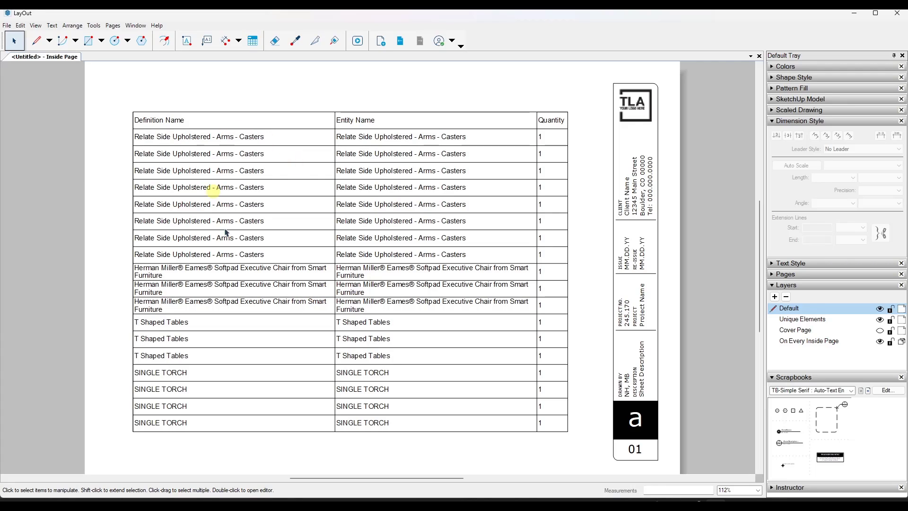
pyautogui.click(256, 125)
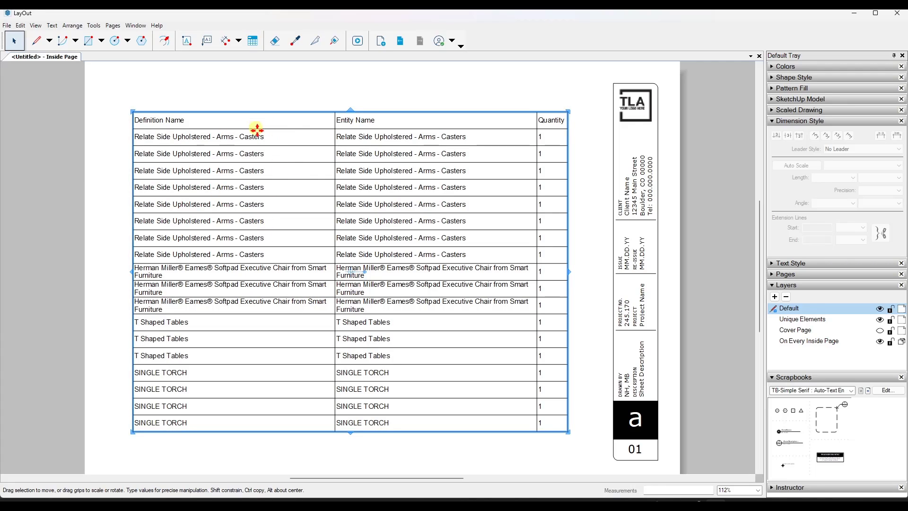
pyautogui.click(474, 500)
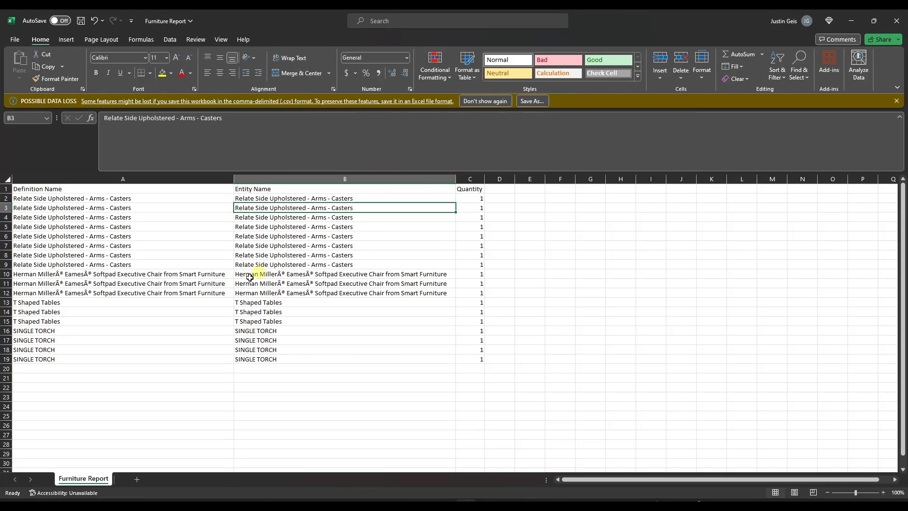
pyautogui.click(96, 189)
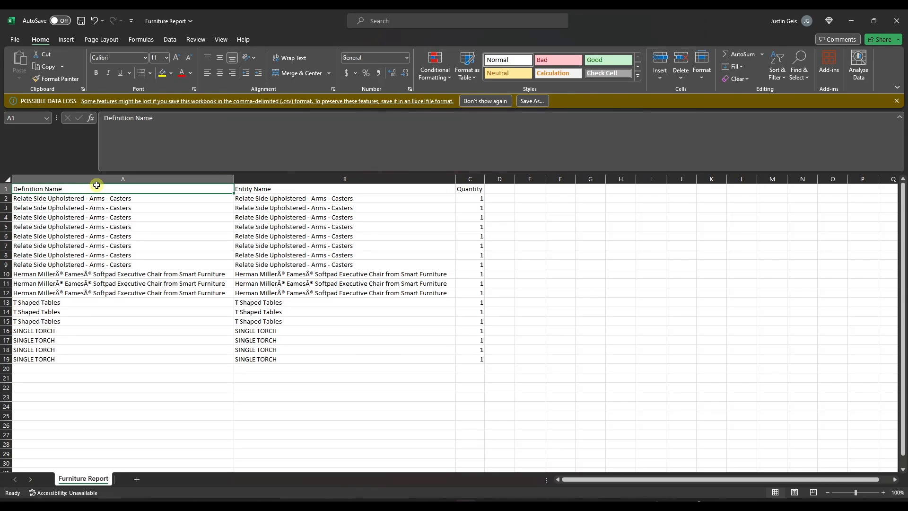
pyautogui.hotkey('shift', 'space')
pyautogui.hotkey('ctrl', 'shift', '+')
pyautogui.hotkey('shift', 'Right')
pyautogui.hotkey('shift', 'Right')
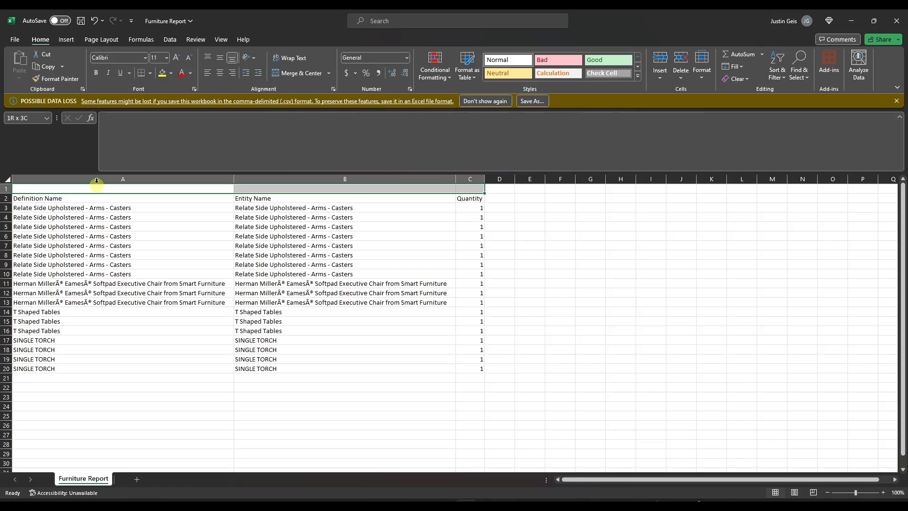
pyautogui.hotkey('ctrl', 'shift', '+')
pyautogui.press('Return')
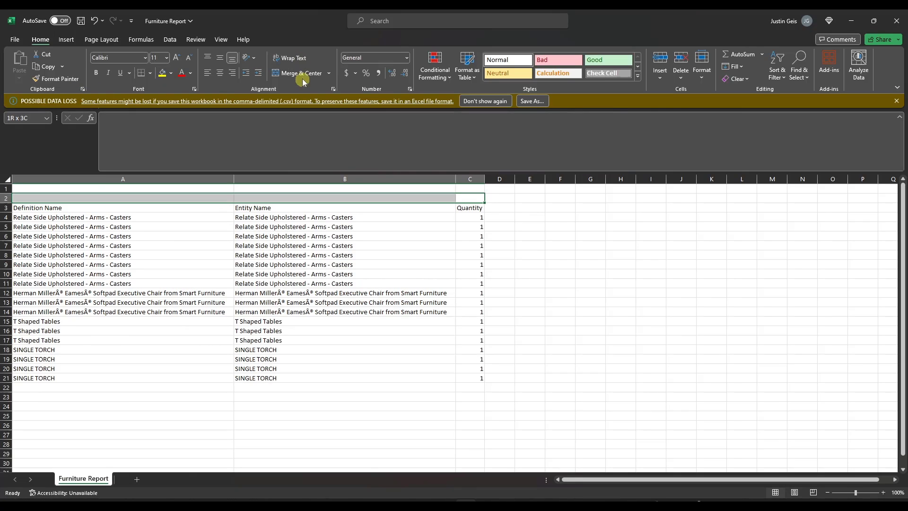
# Merge and center cells A2 to C2 above the column headers and enter the title Furniture Schedule.
pyautogui.write('Furni')
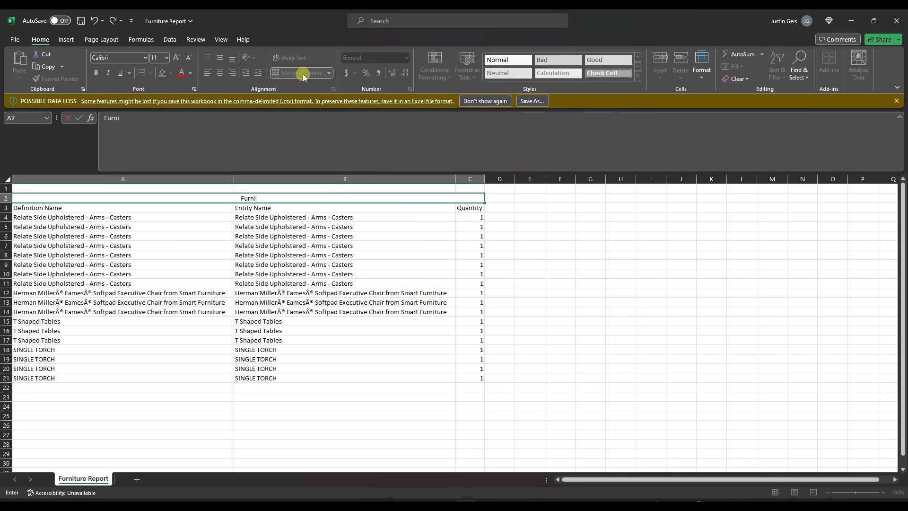
pyautogui.write('ture Schedule')
pyautogui.press('Return')
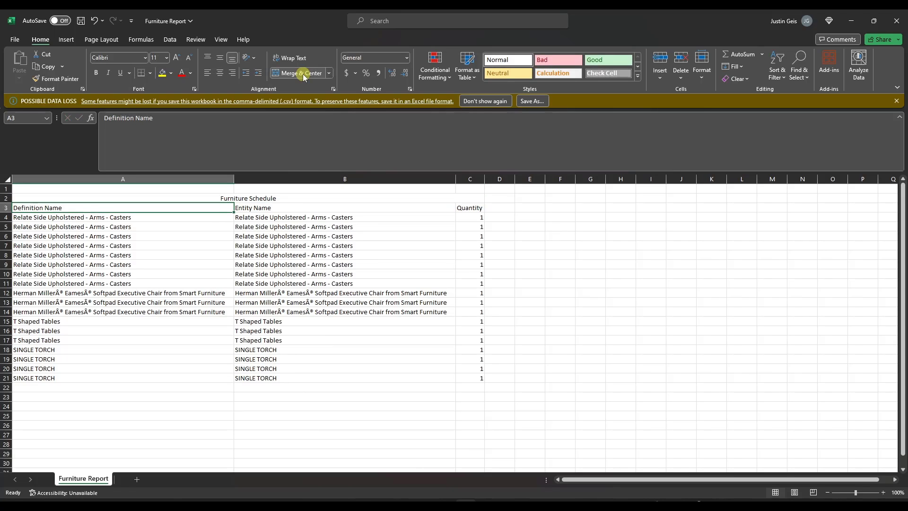
# Save the Furniture Report file, and update the linked table's reference in LayOut.
pyautogui.click(83, 23)
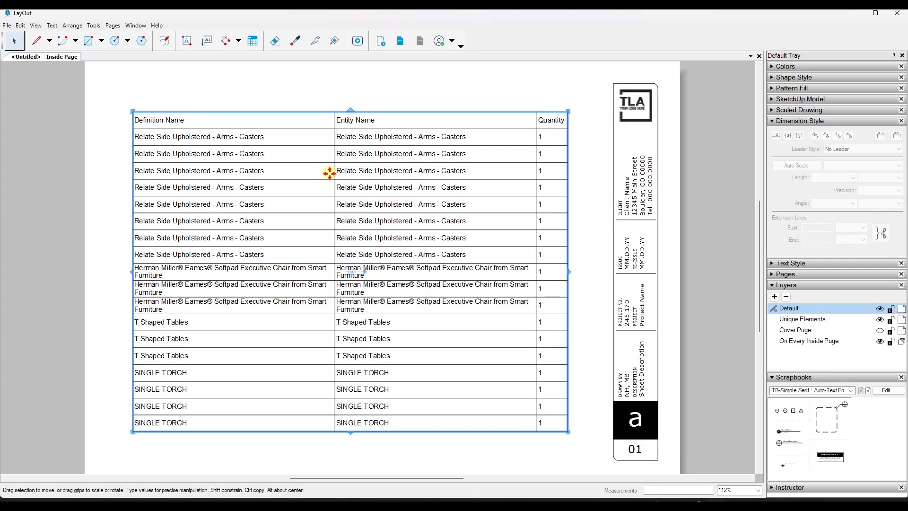
pyautogui.rightClick(300, 169)
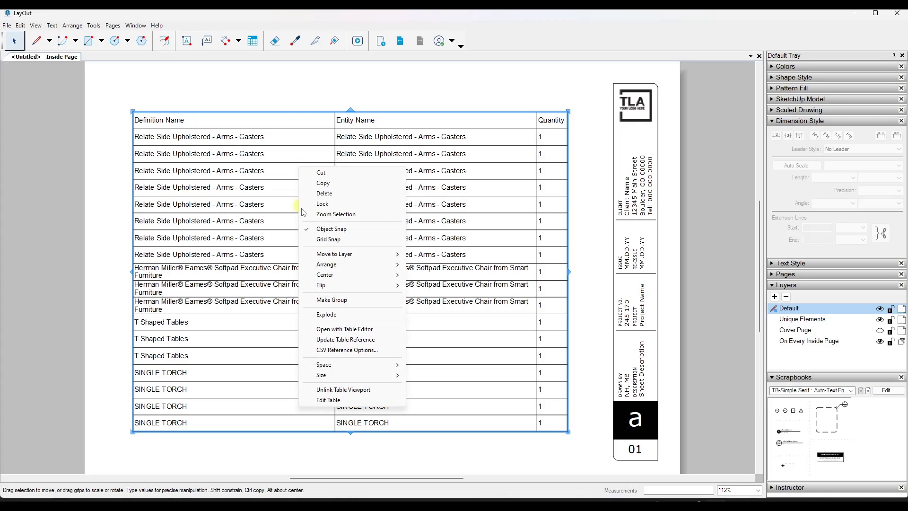
pyautogui.click(346, 340)
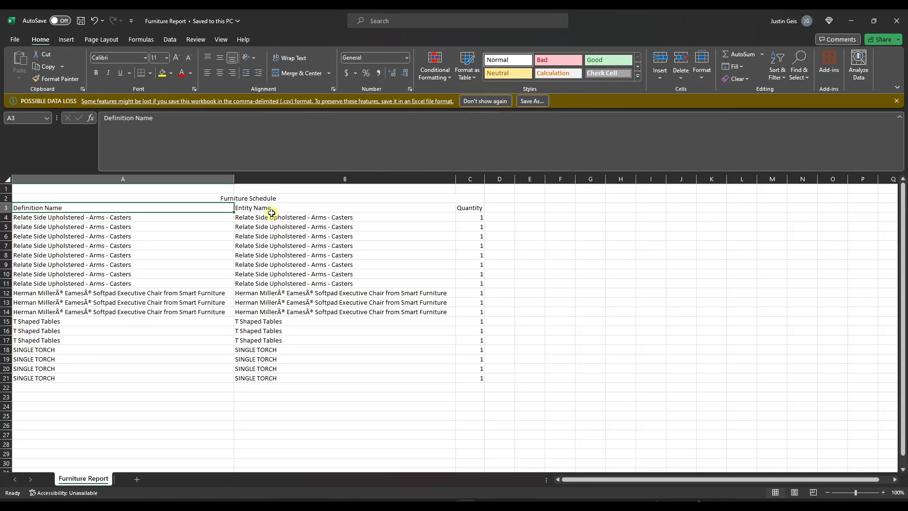
# Switch back to Excel and save Furniture Report as an Excel Workbook (*.xlsx) in the 54 Reports folder.
pyautogui.click(268, 197)
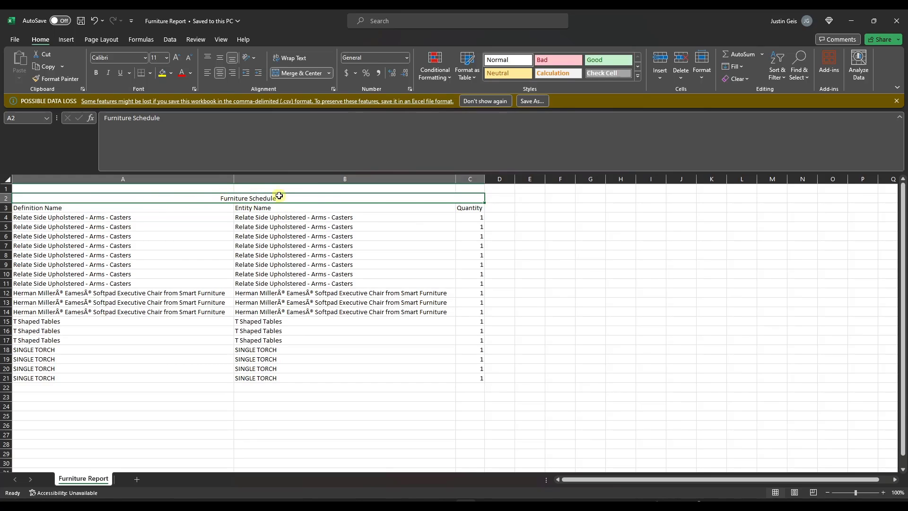
pyautogui.click(15, 39)
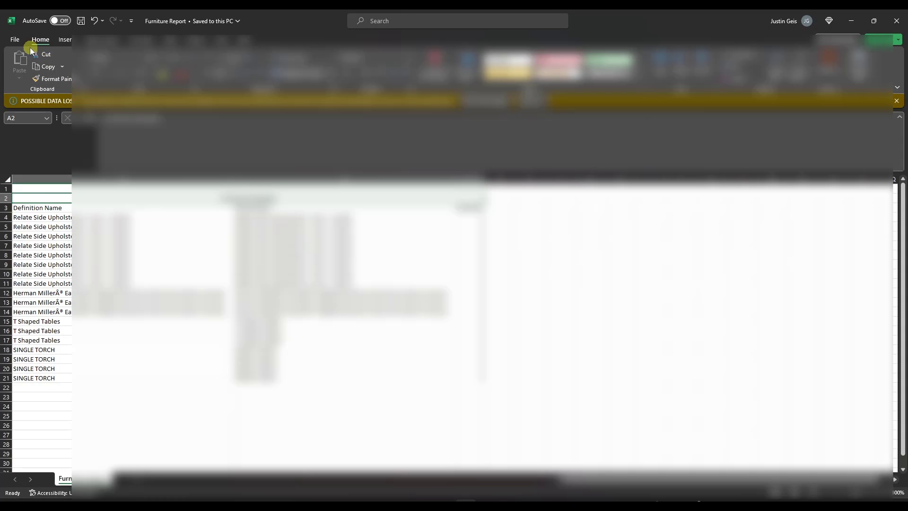
pyautogui.click(29, 184)
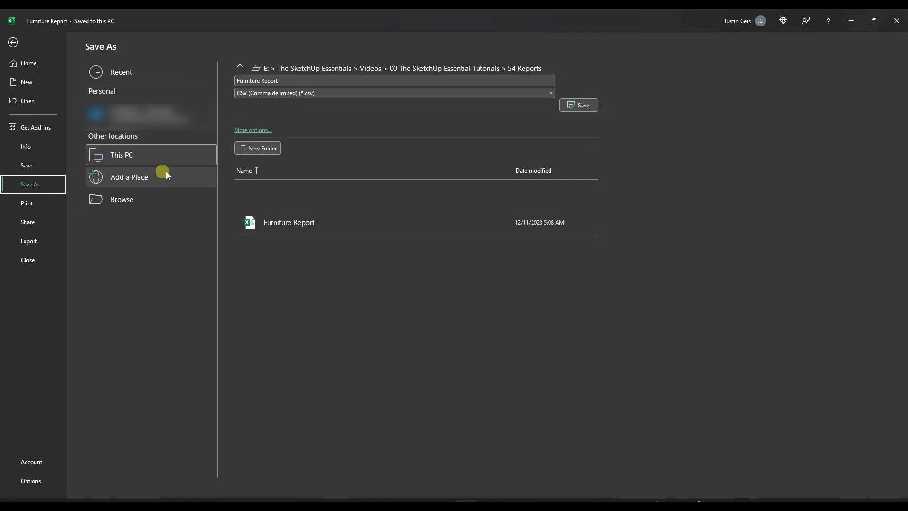
pyautogui.click(324, 93)
pyautogui.click(281, 101)
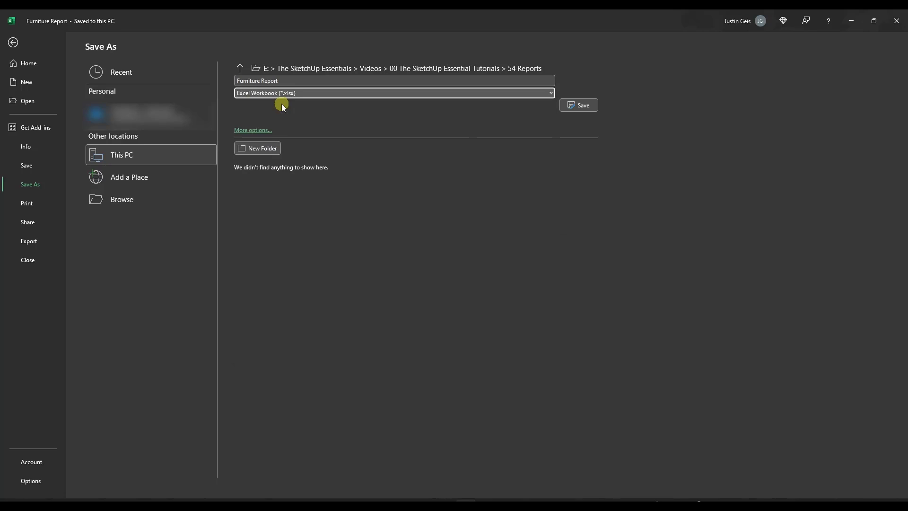
pyautogui.click(578, 105)
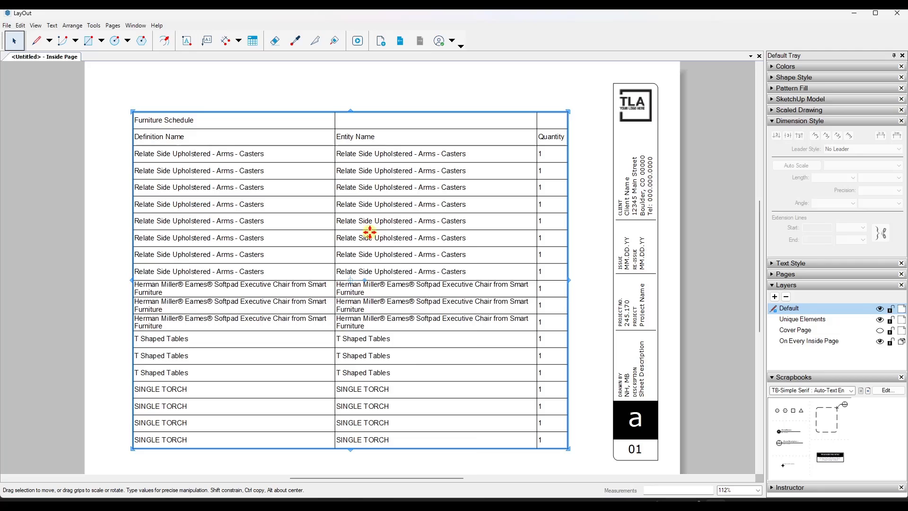
pyautogui.rightClick(369, 234)
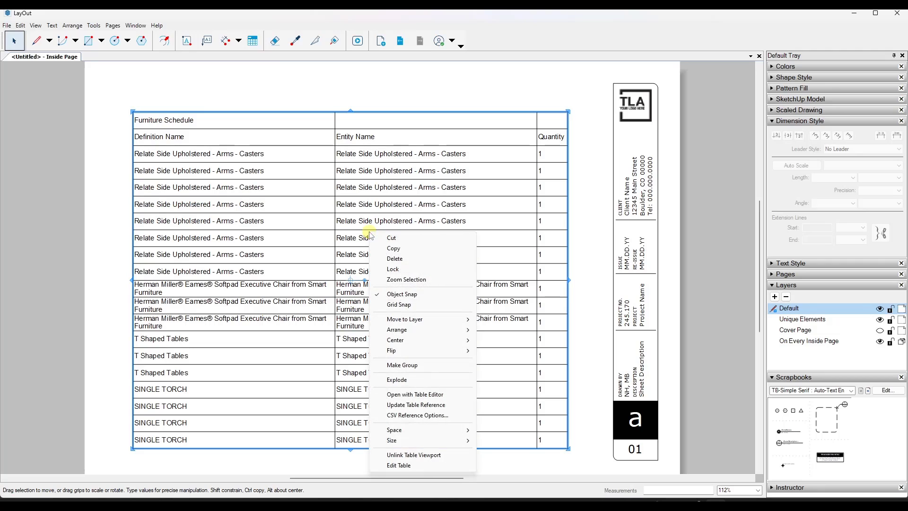
pyautogui.click(297, 190)
pyautogui.rightClick(212, 232)
# Relink the LayOut document's Furniture Report.csv reference to the Furniture Report Excel worksheet in the 54 Reports folder.
pyautogui.click(7, 25)
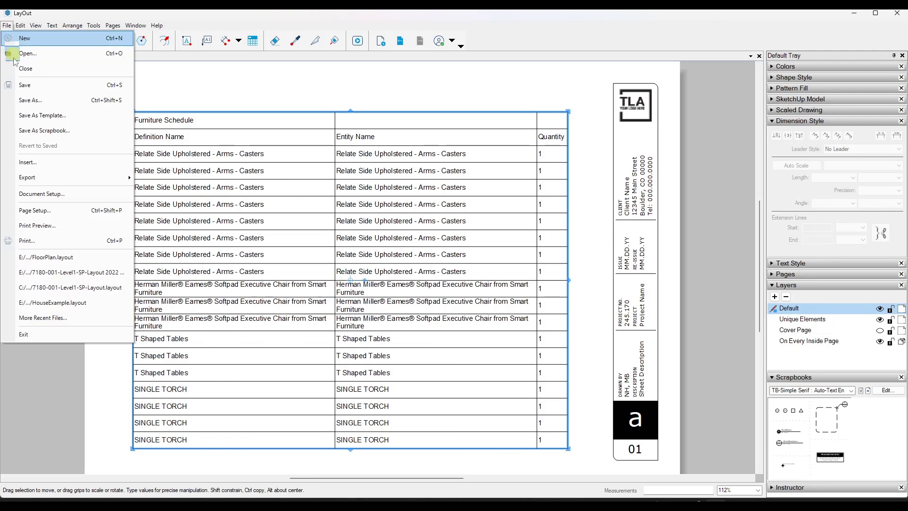
pyautogui.click(53, 193)
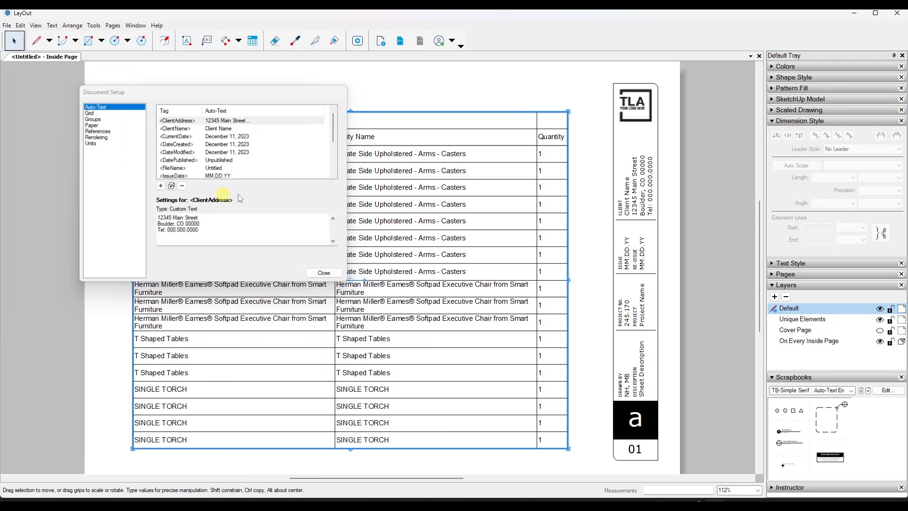
pyautogui.click(96, 131)
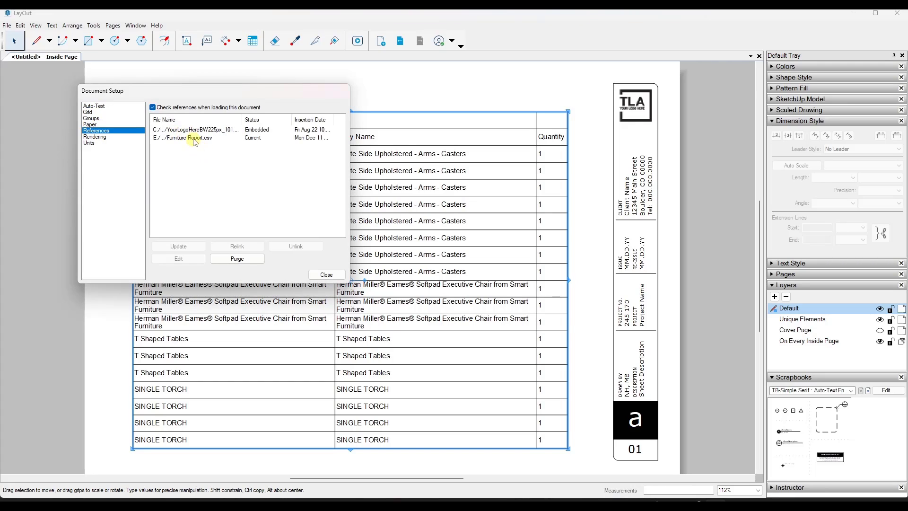
pyautogui.click(194, 138)
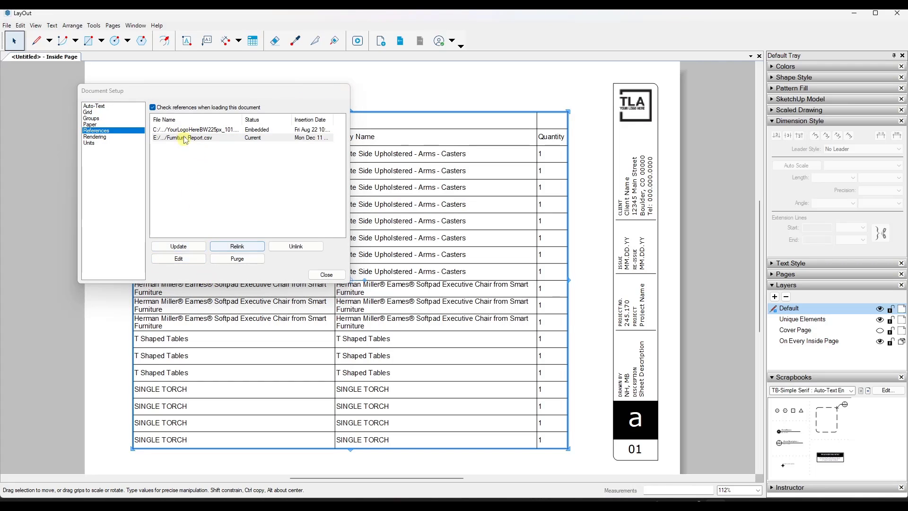
pyautogui.click(238, 247)
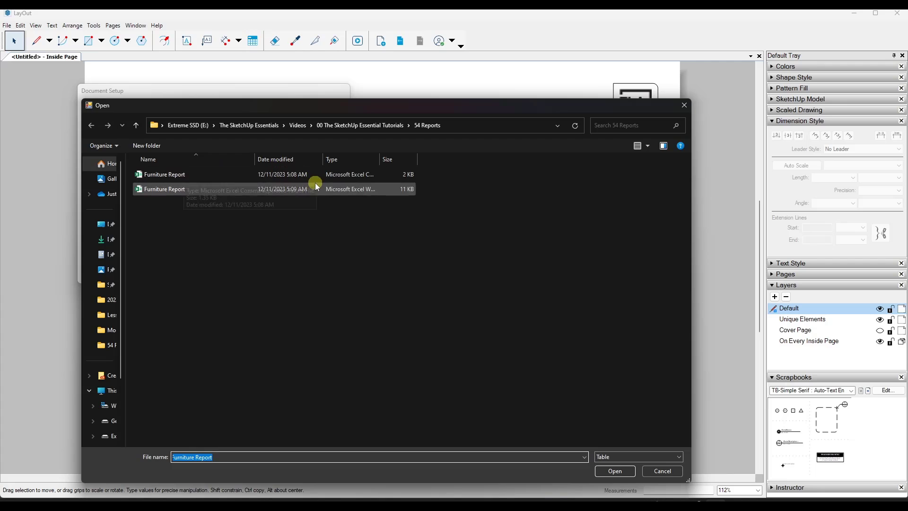
pyautogui.doubleClick(380, 159)
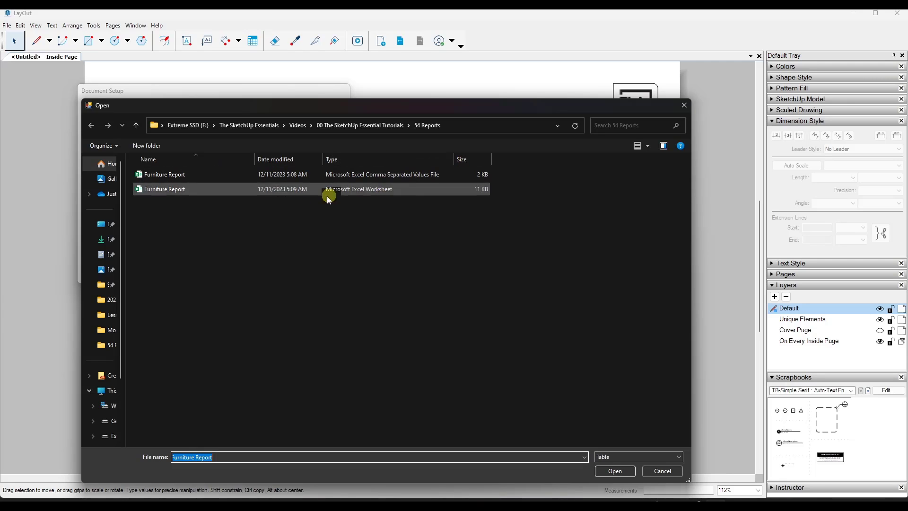
pyautogui.doubleClick(239, 188)
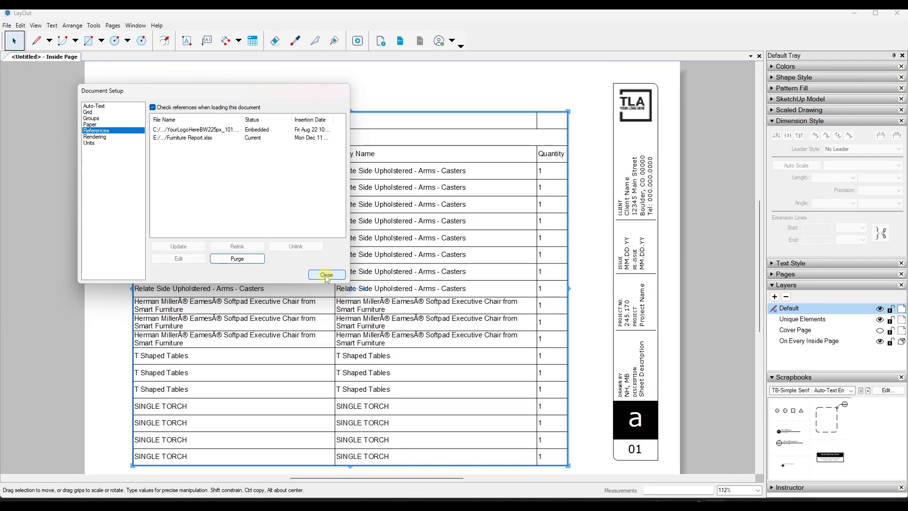
pyautogui.click(326, 276)
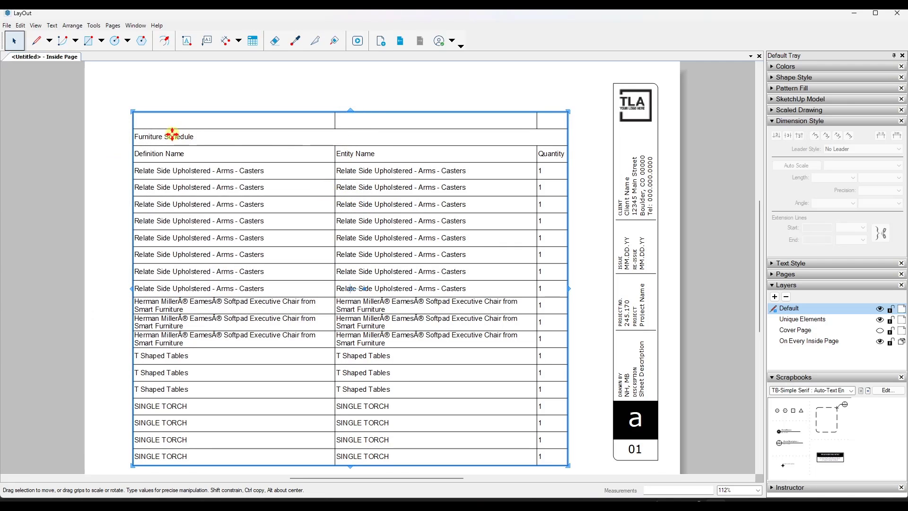
pyautogui.scroll(2, 164, 137)
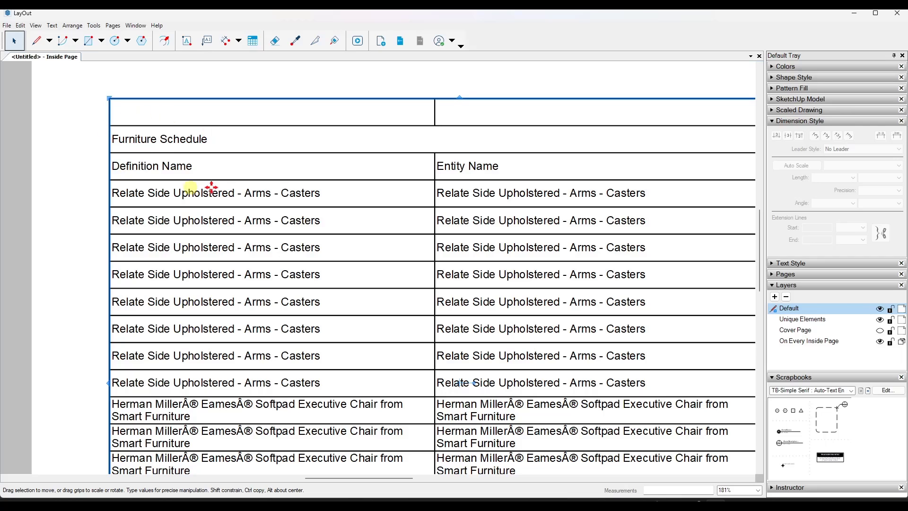
pyautogui.scroll(-3, 179, 138)
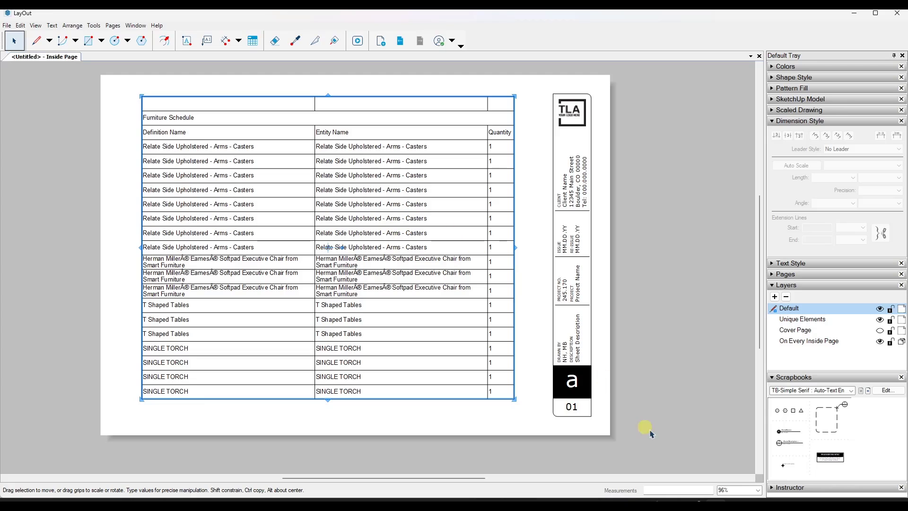
pyautogui.click(300, 193)
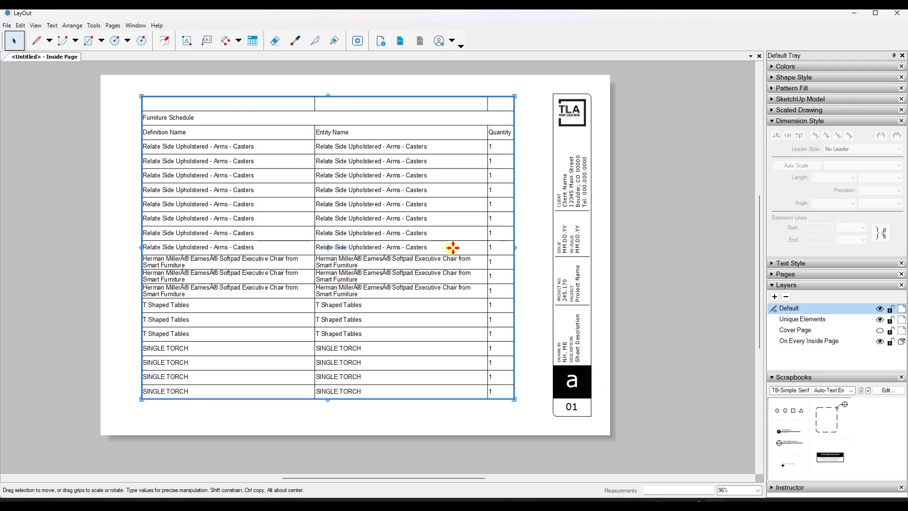